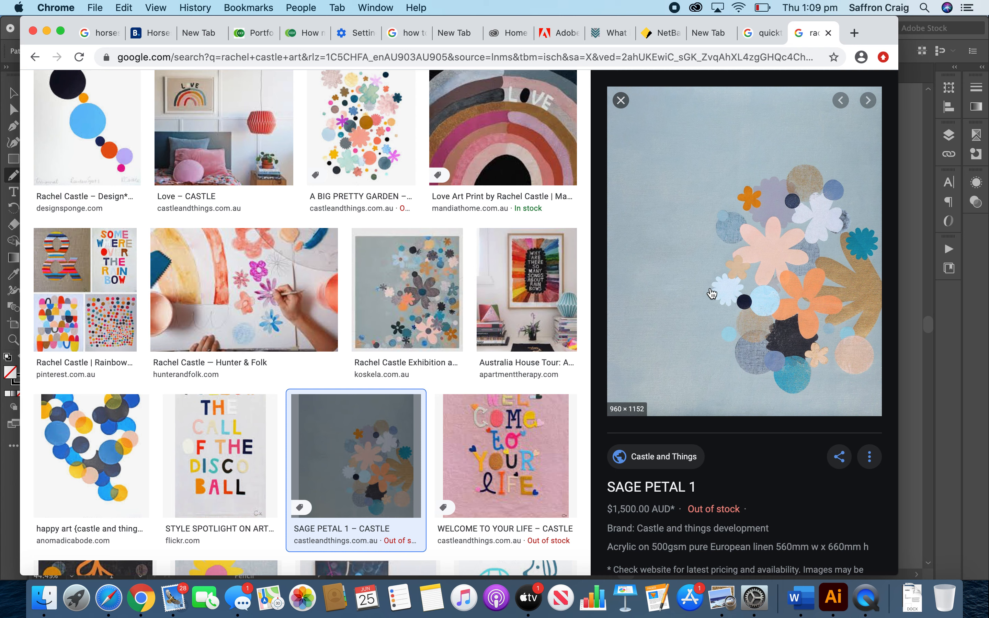
Copy the SAGE PETAL 1 artwork image from the search results and switch to Illustrator.
{"action": "right_click", "coordinate": [771, 226]}
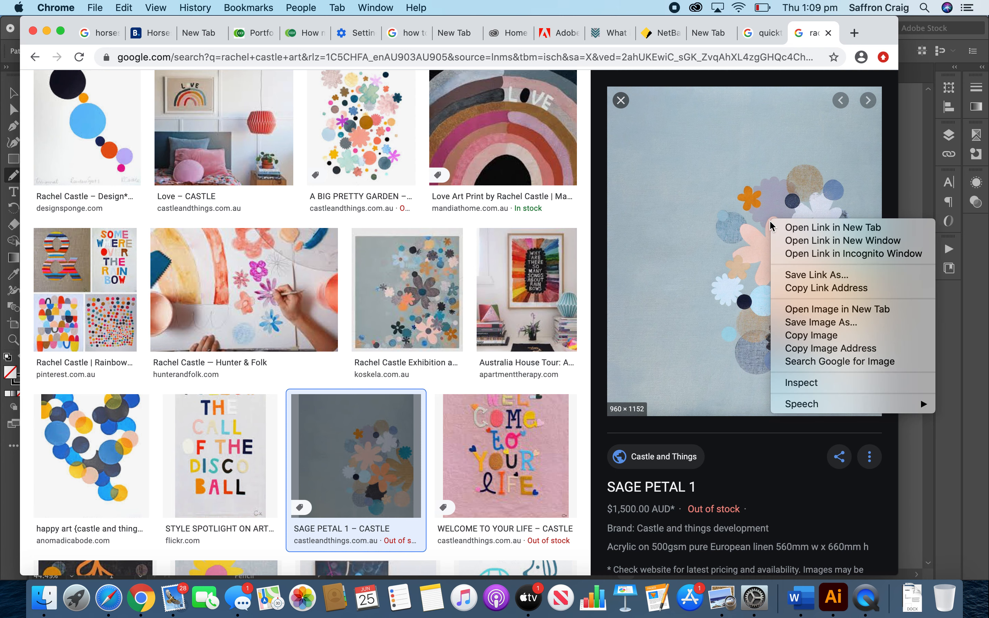
{"action": "left_click", "coordinate": [823, 337]}
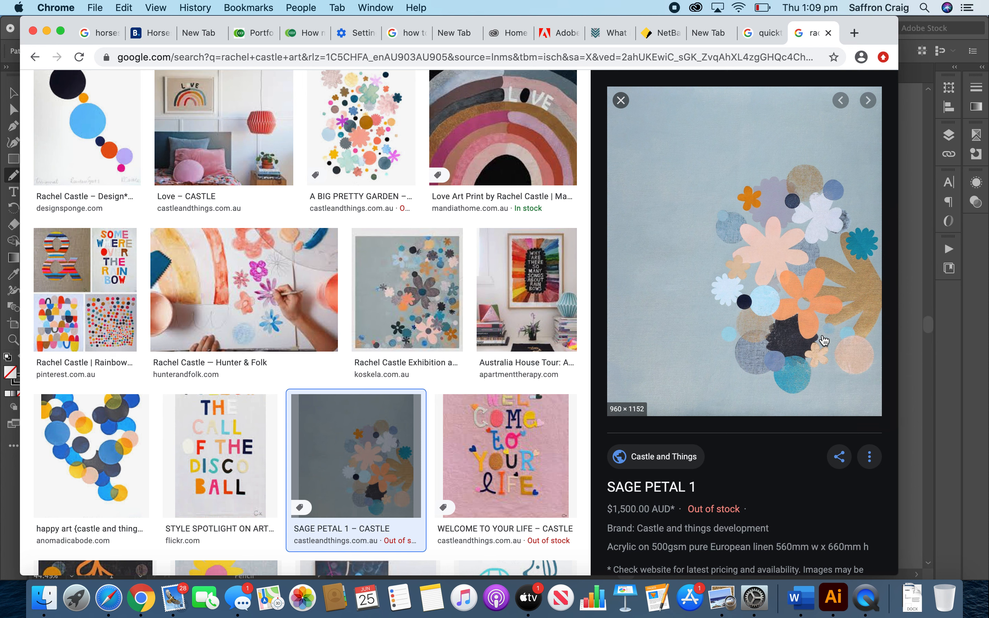
{"action": "key", "text": "super+Tab"}
{"action": "key", "text": "super+Tab"}
{"action": "key", "text": "super+Tab"}
{"action": "key", "text": "super+Tab"}
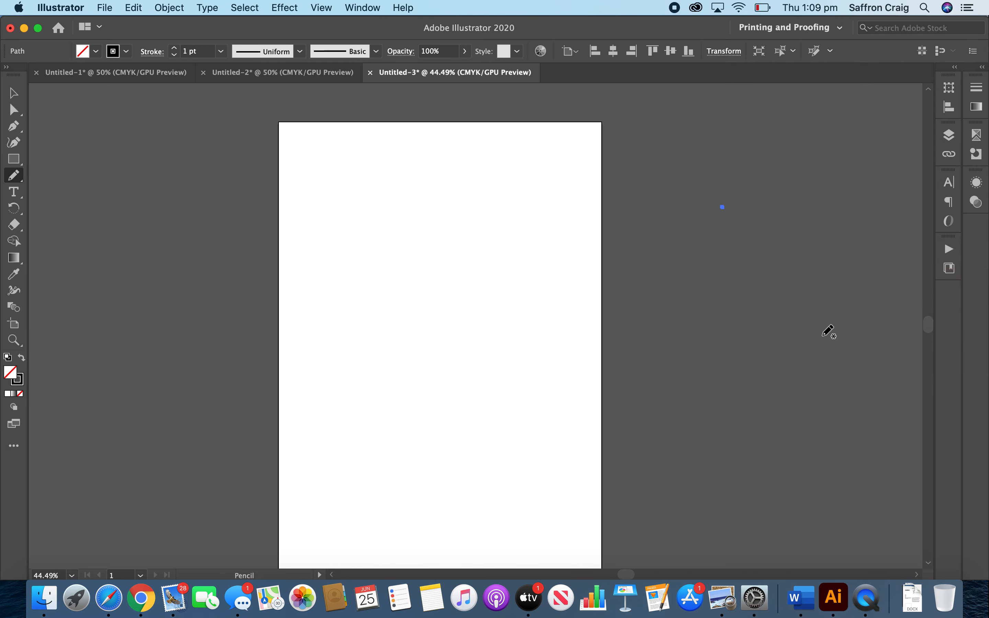
Paste the copied artwork image into the blank Untitled-3 document.
{"action": "right_click", "coordinate": [416, 345]}
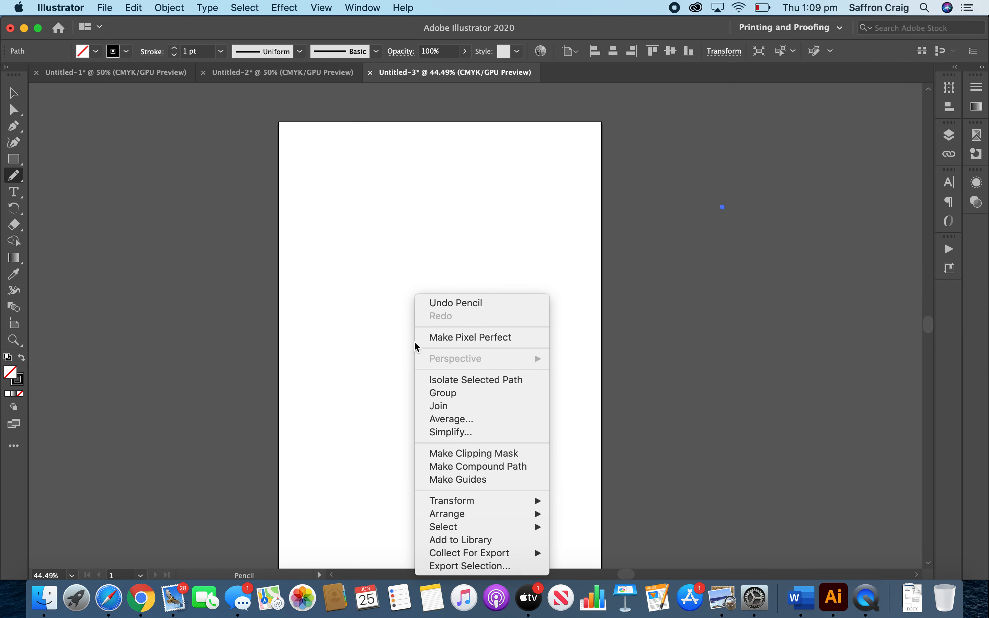
{"action": "left_click", "coordinate": [378, 349]}
{"action": "left_click", "coordinate": [13, 93]}
{"action": "right_click", "coordinate": [375, 300]}
{"action": "left_click", "coordinate": [349, 319]}
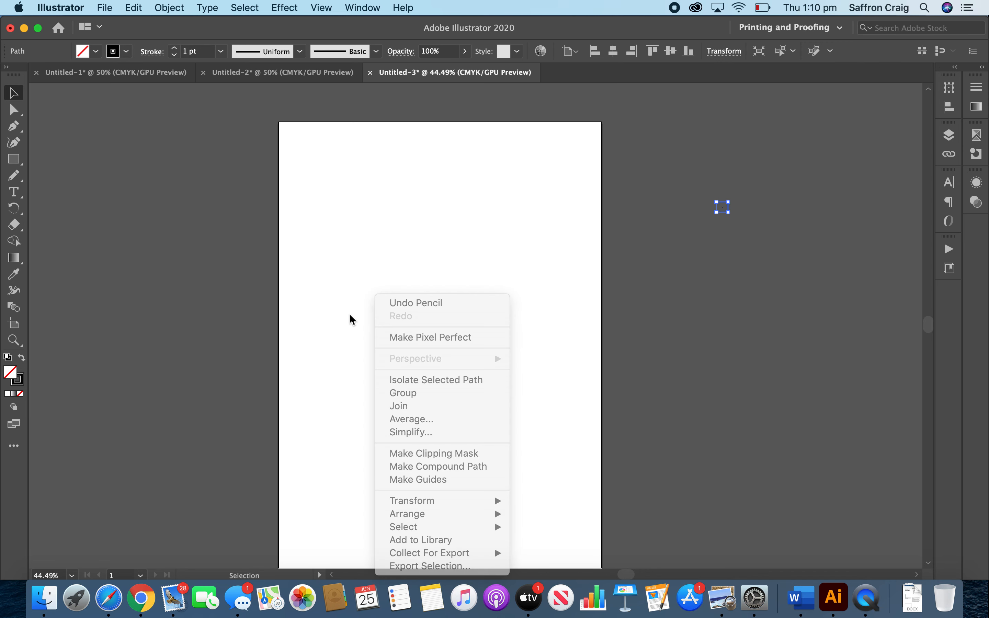
{"action": "key", "text": "a"}
{"action": "key", "text": "super+v"}
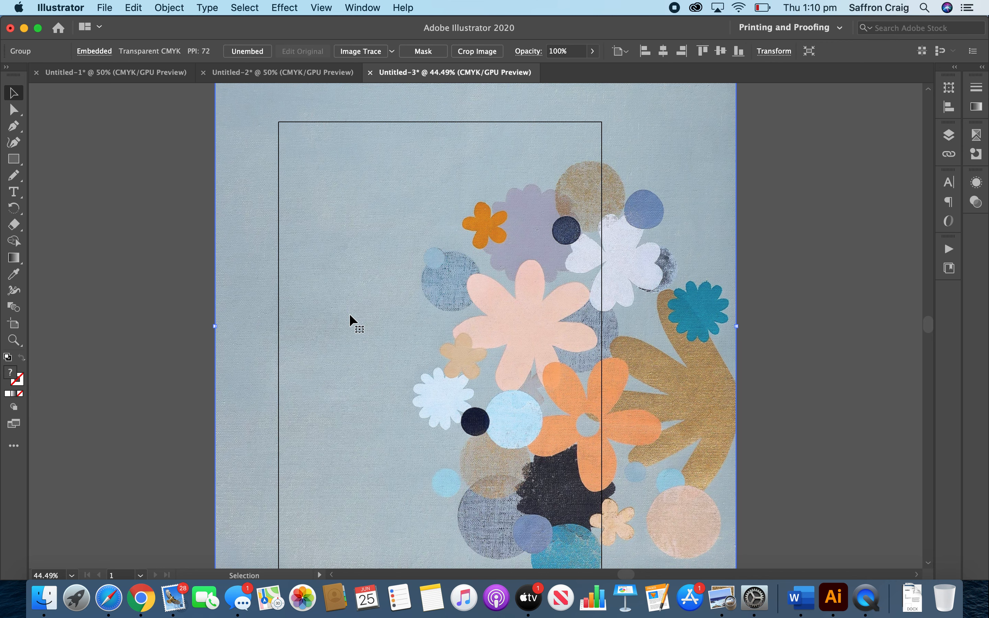
Scale the pasted artwork down to less than half the artboard's width and place it in the artboard's upper-left corner.
{"action": "scroll", "coordinate": [352, 336], "scroll_direction": "up", "scroll_amount": 5}
{"action": "scroll", "coordinate": [352, 337], "scroll_direction": "up", "scroll_amount": 3}
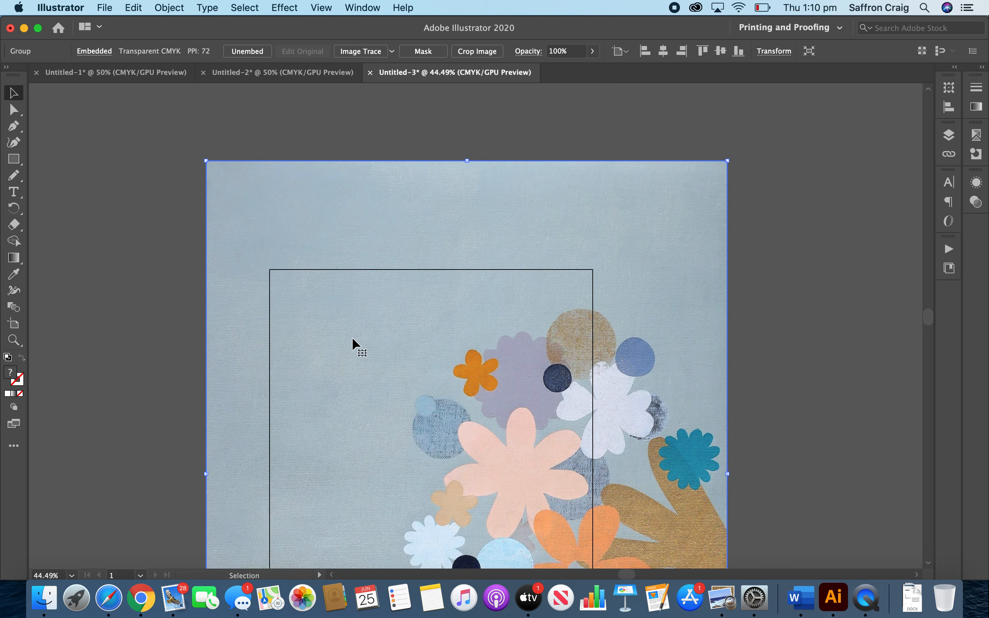
{"action": "left_click_drag", "start_coordinate": [206, 166], "coordinate": [482, 378]}
{"action": "scroll", "coordinate": [481, 378], "scroll_direction": "down", "scroll_amount": 8}
{"action": "left_click_drag", "start_coordinate": [565, 467], "coordinate": [385, 315]}
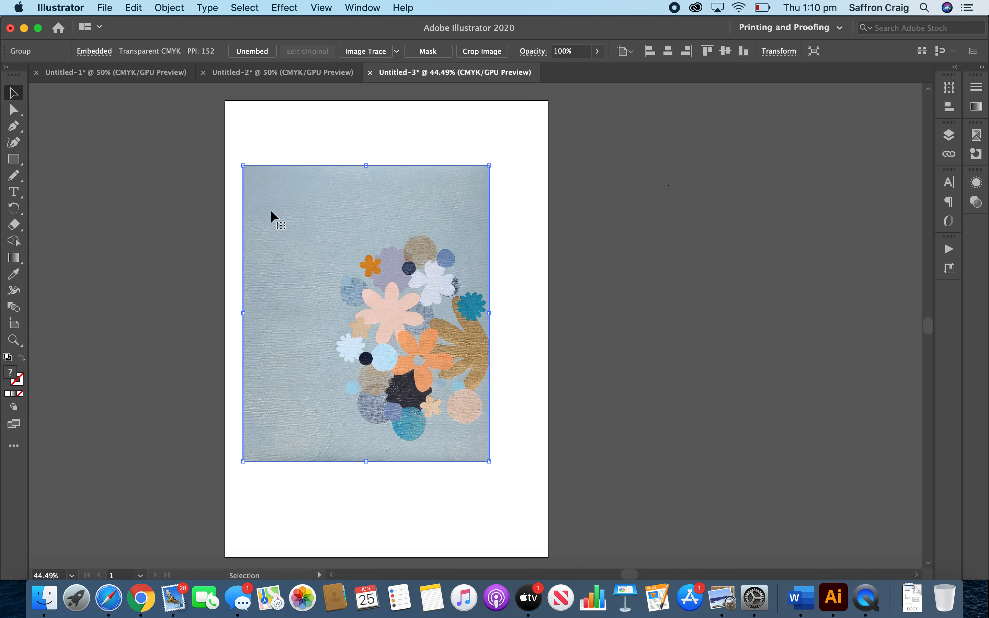
{"action": "left_click_drag", "start_coordinate": [244, 165], "coordinate": [354, 299]}
{"action": "left_click_drag", "start_coordinate": [403, 361], "coordinate": [293, 187]}
{"action": "left_click", "coordinate": [358, 506]}
Draw a small unfilled rectangle on the artboard below the artwork image.
{"action": "key", "text": "m"}
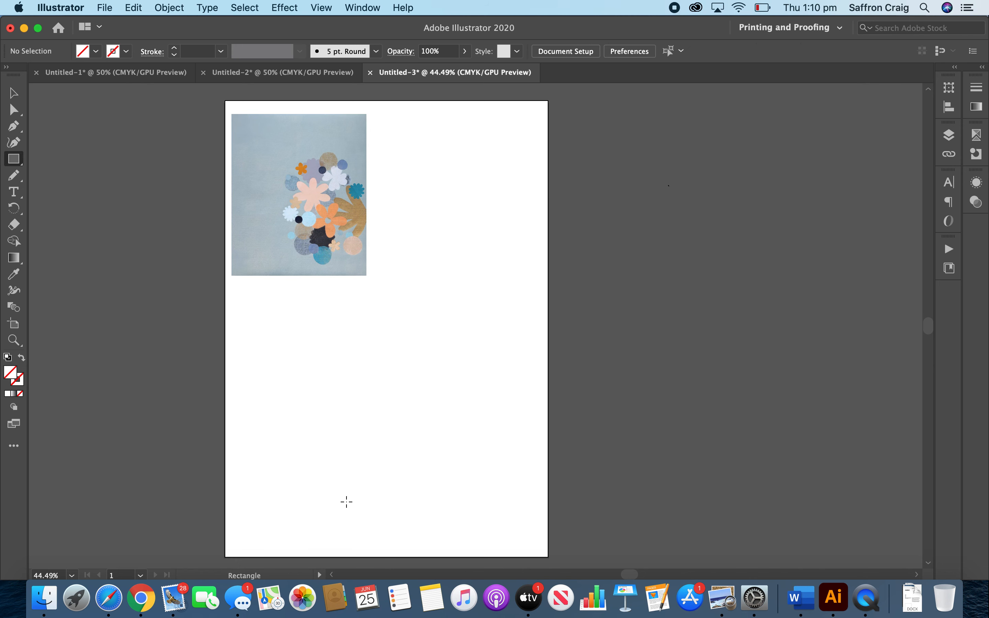
{"action": "left_click_drag", "start_coordinate": [268, 325], "coordinate": [305, 363]}
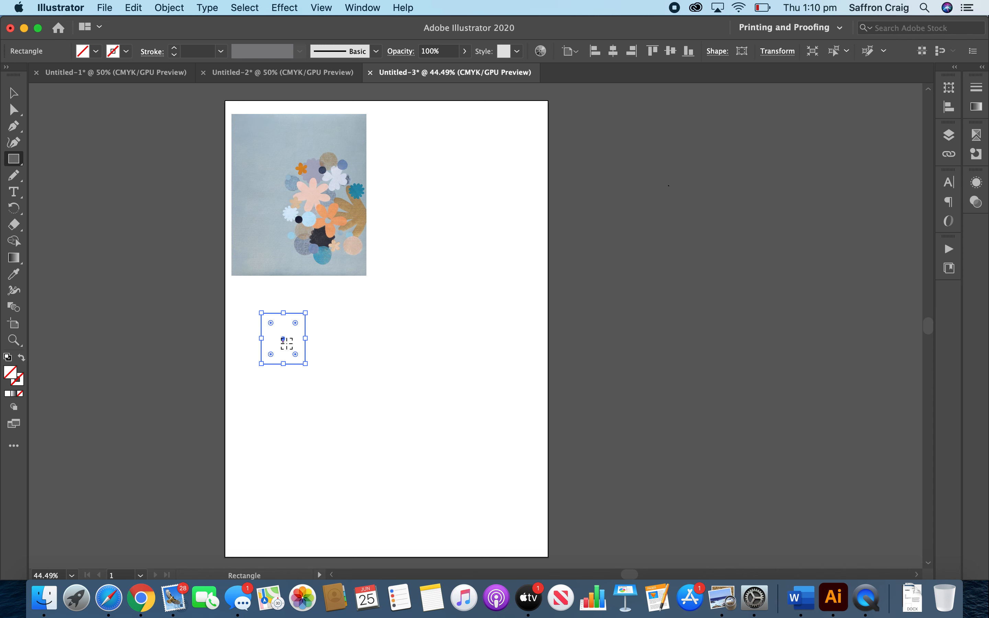
{"action": "key", "text": "v"}
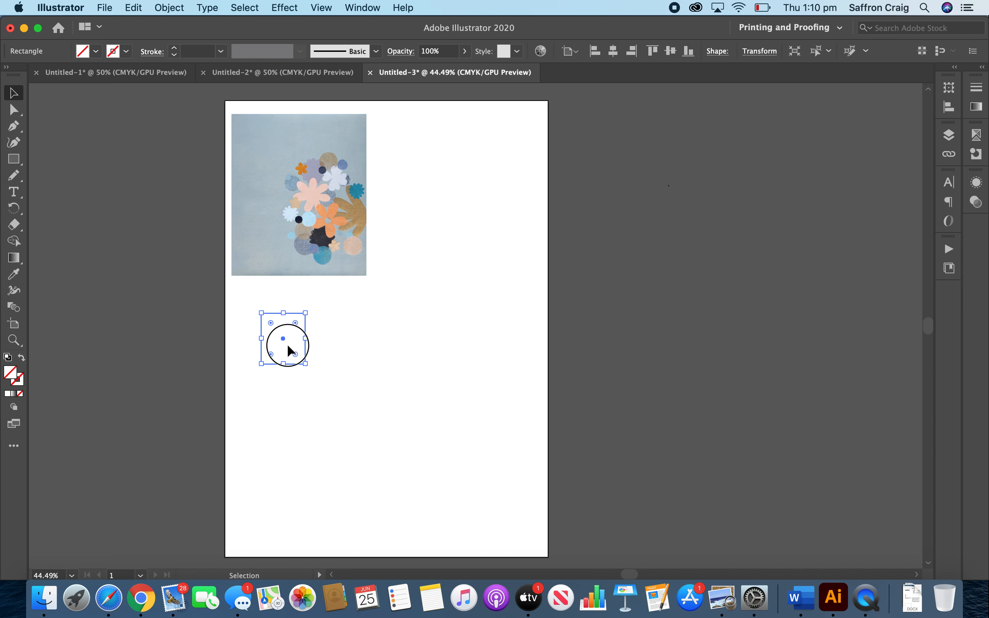
{"action": "left_click", "coordinate": [323, 378]}
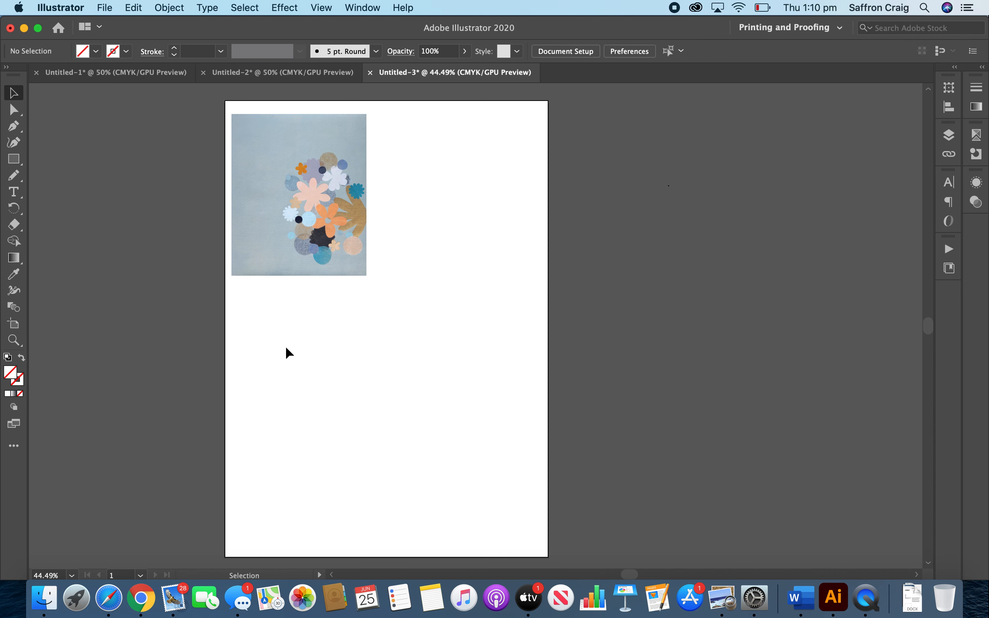
Draw an unfilled rectangle of about 134 by 127 pt below the artwork and duplicate it to the right.
{"action": "key", "text": "m"}
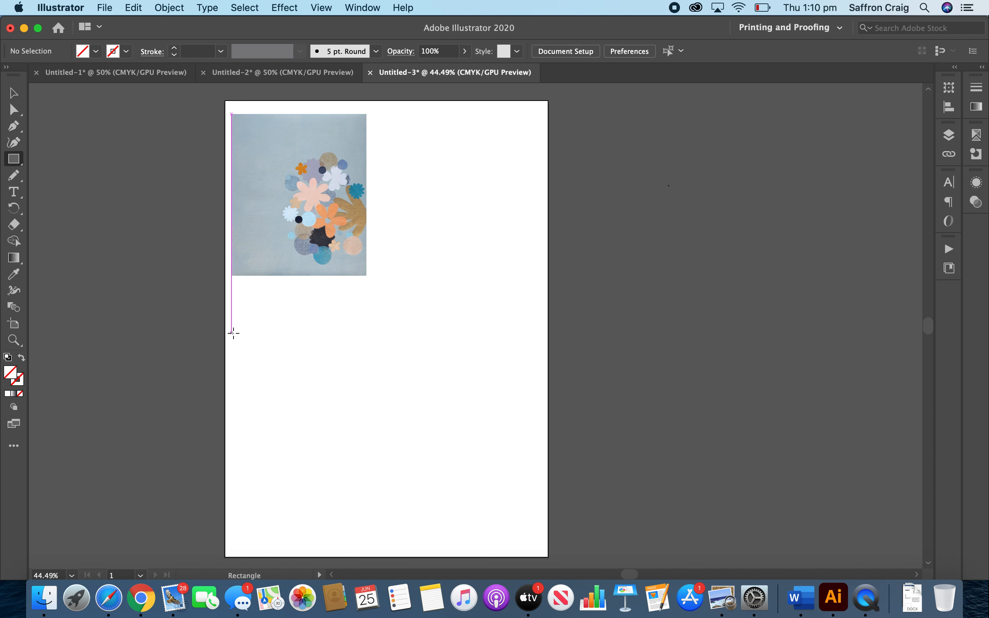
{"action": "left_click_drag", "start_coordinate": [253, 322], "coordinate": [325, 391]}
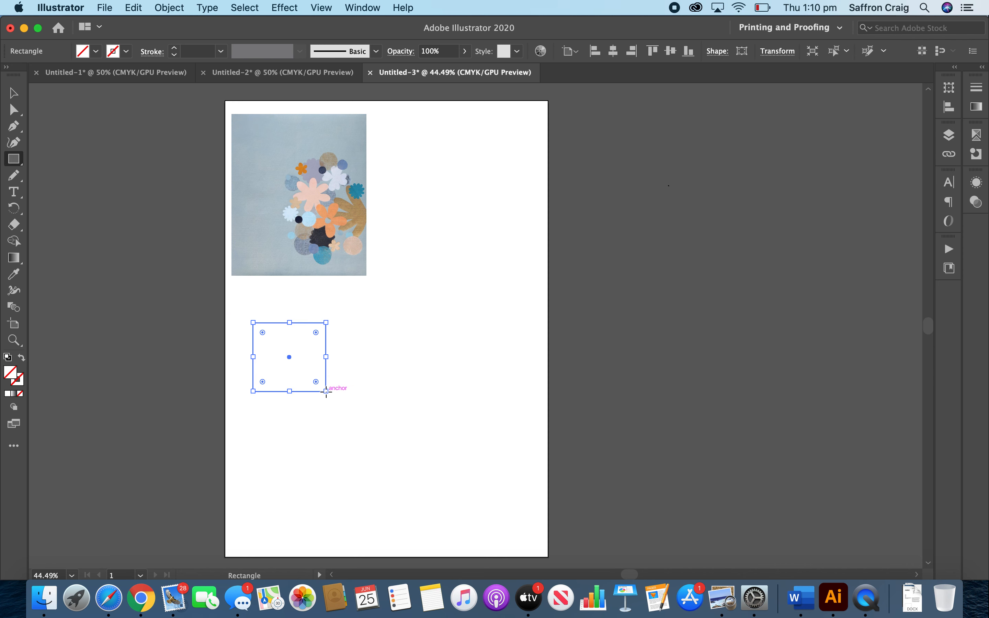
{"action": "key", "text": "v"}
{"action": "left_click_drag", "start_coordinate": [286, 359], "coordinate": [379, 355]}
Fill the selected rectangle with red and move it under the left part of the artwork.
{"action": "key", "text": "z"}
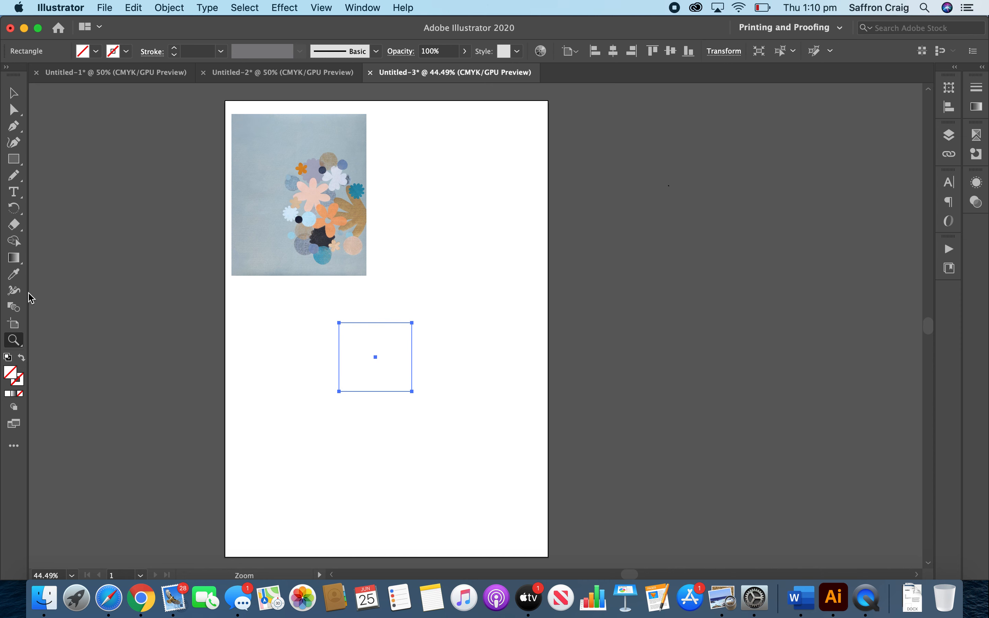
{"action": "double_click", "coordinate": [11, 374]}
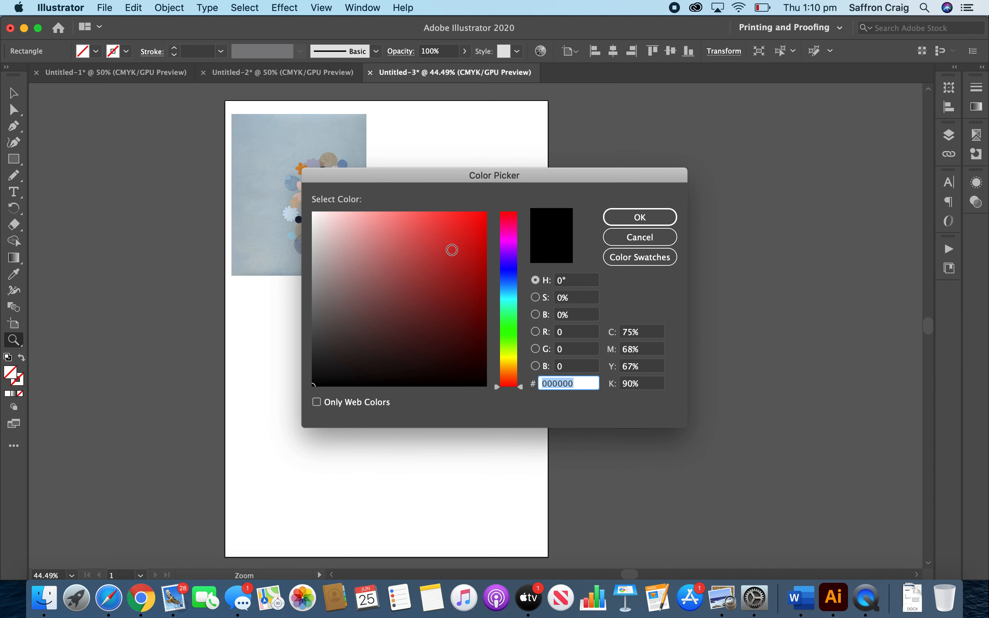
{"action": "left_click", "coordinate": [452, 249]}
{"action": "left_click", "coordinate": [639, 217]}
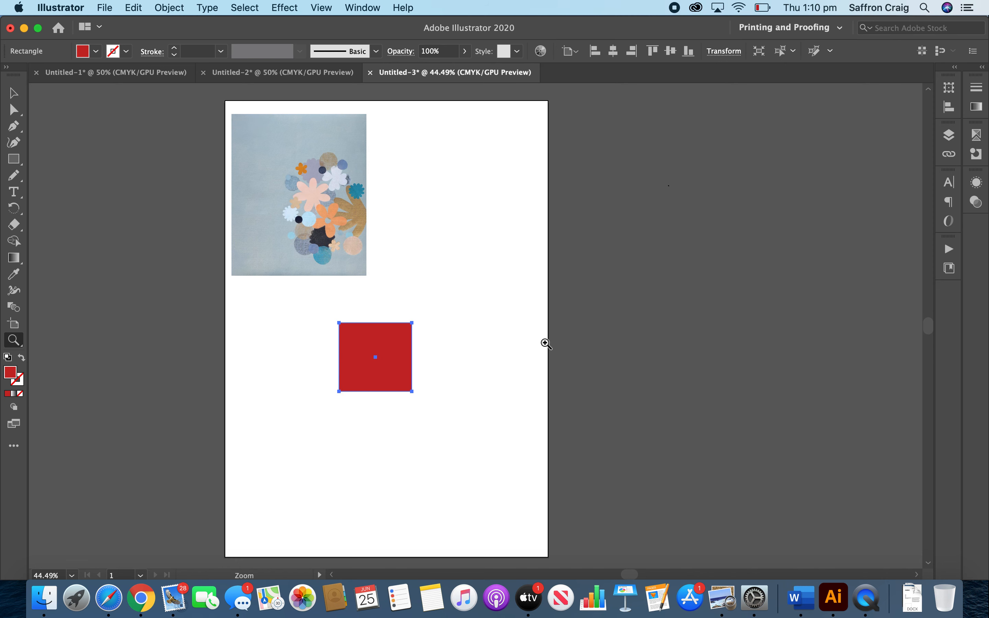
{"action": "key", "text": "v"}
{"action": "left_click_drag", "start_coordinate": [376, 367], "coordinate": [292, 369]}
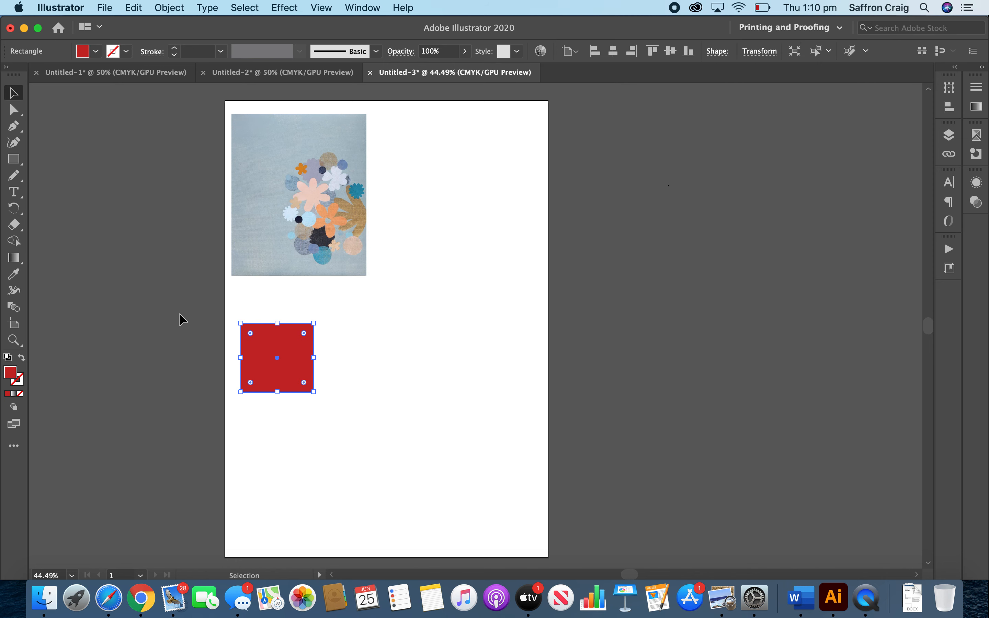
Switch to outline view and move the rightmost rectangle further right, toward the artboard's edge.
{"action": "key", "text": "y"}
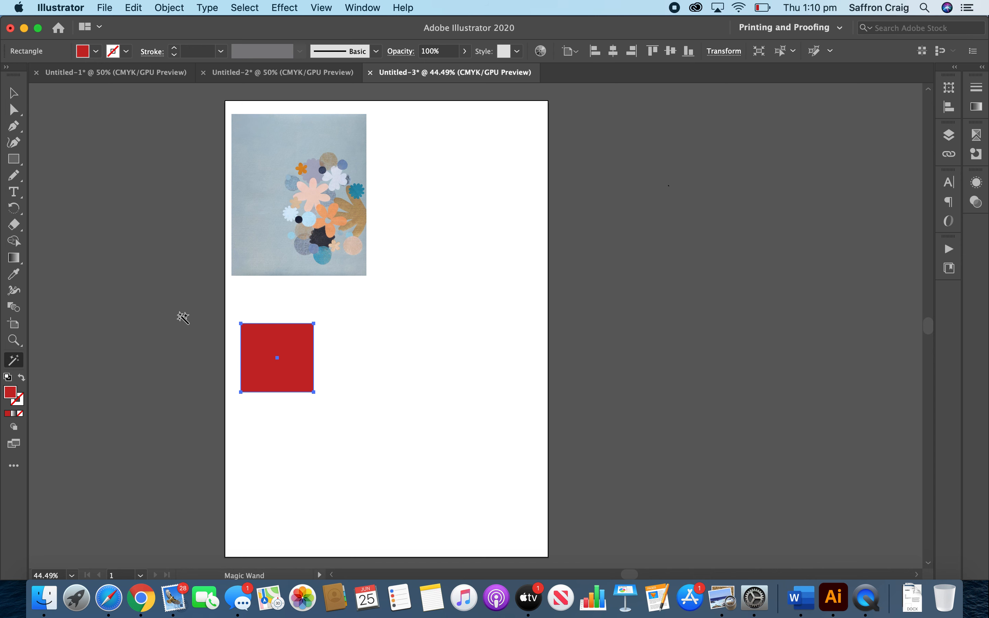
{"action": "left_click", "coordinate": [296, 446]}
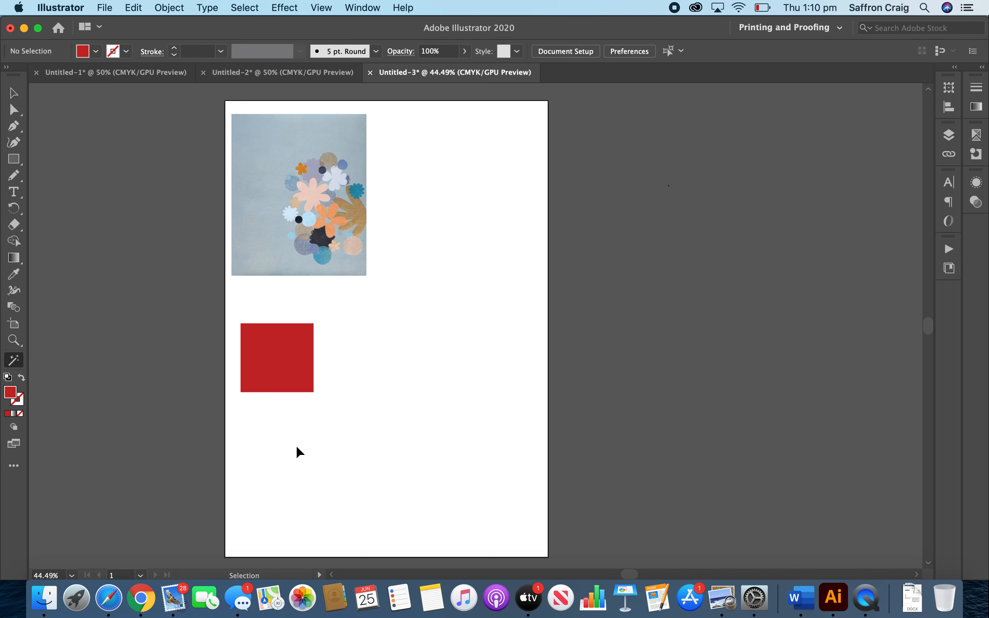
{"action": "key", "text": "super+y"}
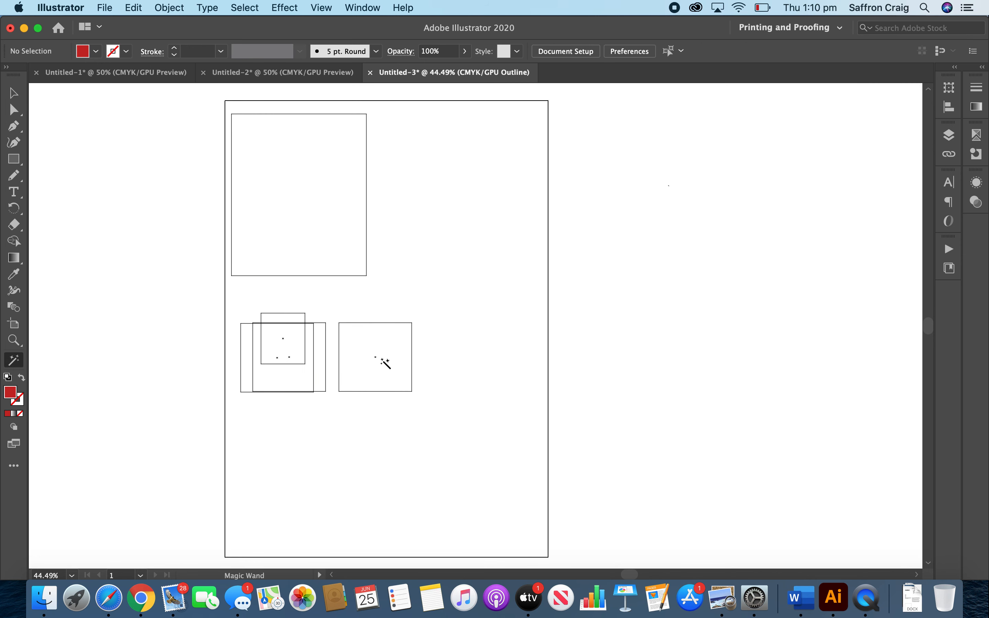
{"action": "key", "text": "v"}
{"action": "left_click_drag", "start_coordinate": [499, 348], "coordinate": [451, 401]}
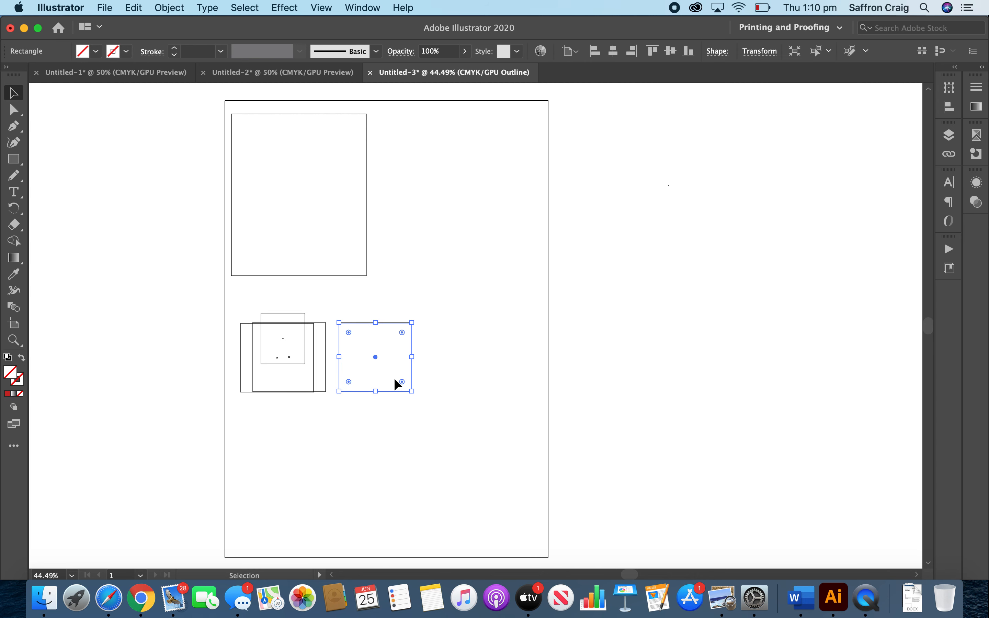
{"action": "left_click_drag", "start_coordinate": [375, 358], "coordinate": [468, 357]}
Delete the small rectangle and spread out the overlapping rectangles to form a row of three below the artwork.
{"action": "left_click", "coordinate": [282, 342]}
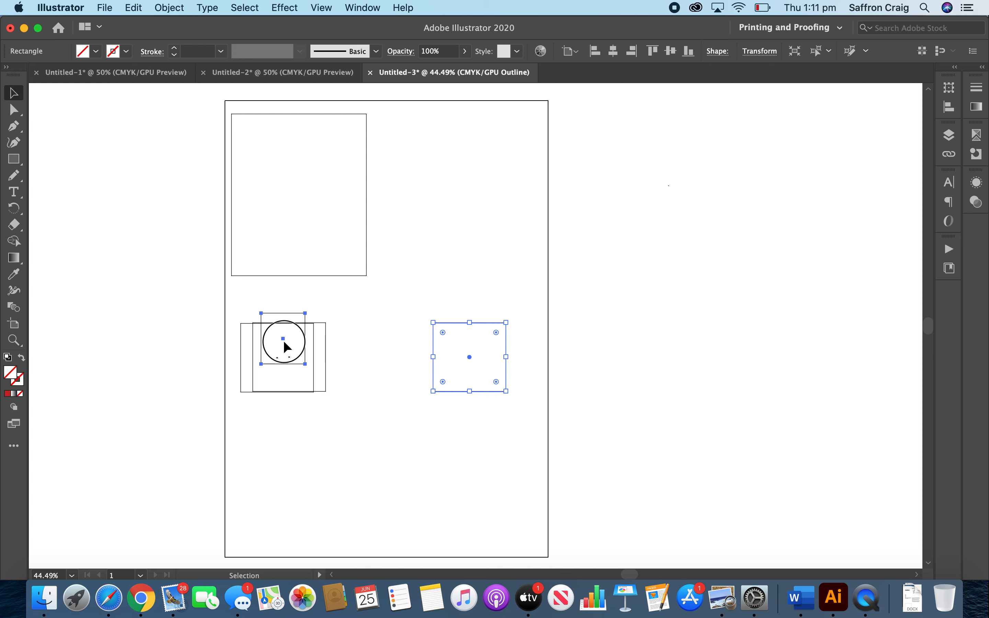
{"action": "key", "text": "Delete"}
{"action": "left_click", "coordinate": [279, 355]}
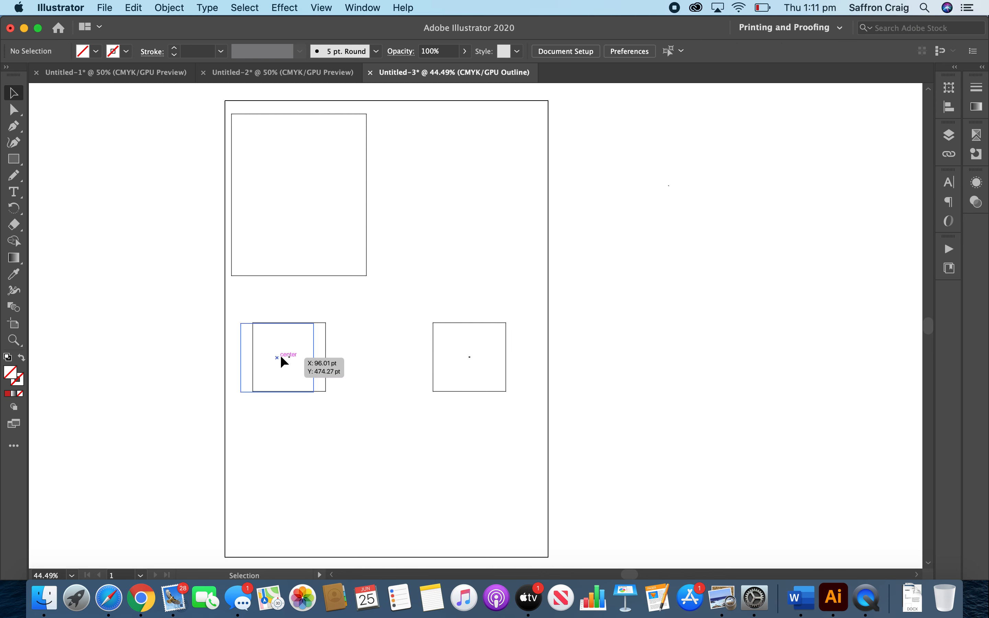
{"action": "mouse_move", "coordinate": [290, 359]}
{"action": "left_mouse_down"}
{"action": "mouse_move", "coordinate": [348, 341]}
{"action": "mouse_move", "coordinate": [383, 358]}
{"action": "mouse_move", "coordinate": [283, 356]}
{"action": "left_mouse_up"}
{"action": "left_click", "coordinate": [372, 445]}
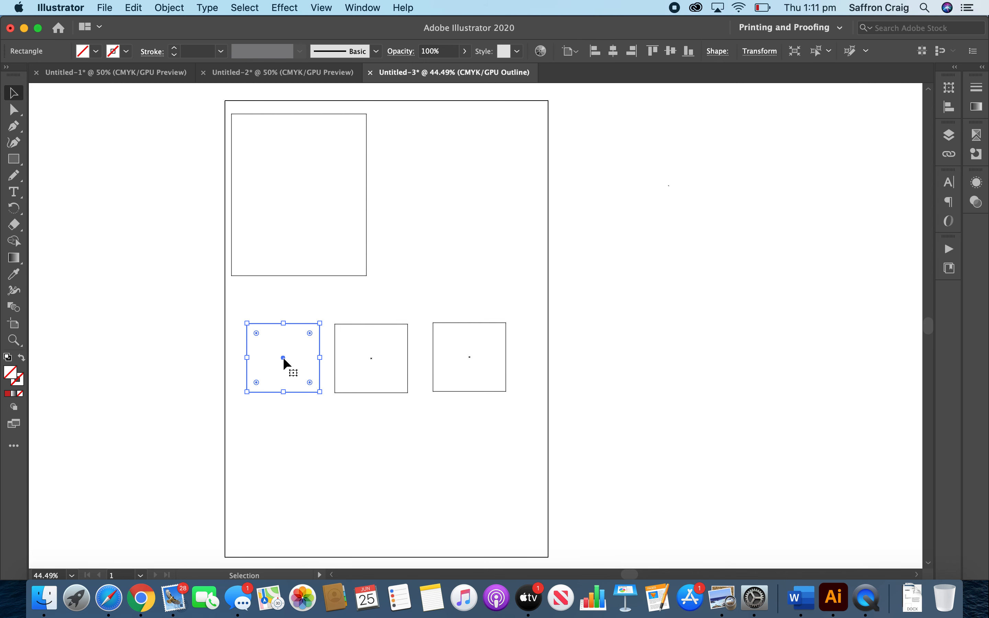
Return to preview view and fill the left rectangle with the pale blue-grey background colour sampled from the artwork.
{"action": "key", "text": "super+y"}
{"action": "left_click", "coordinate": [317, 452]}
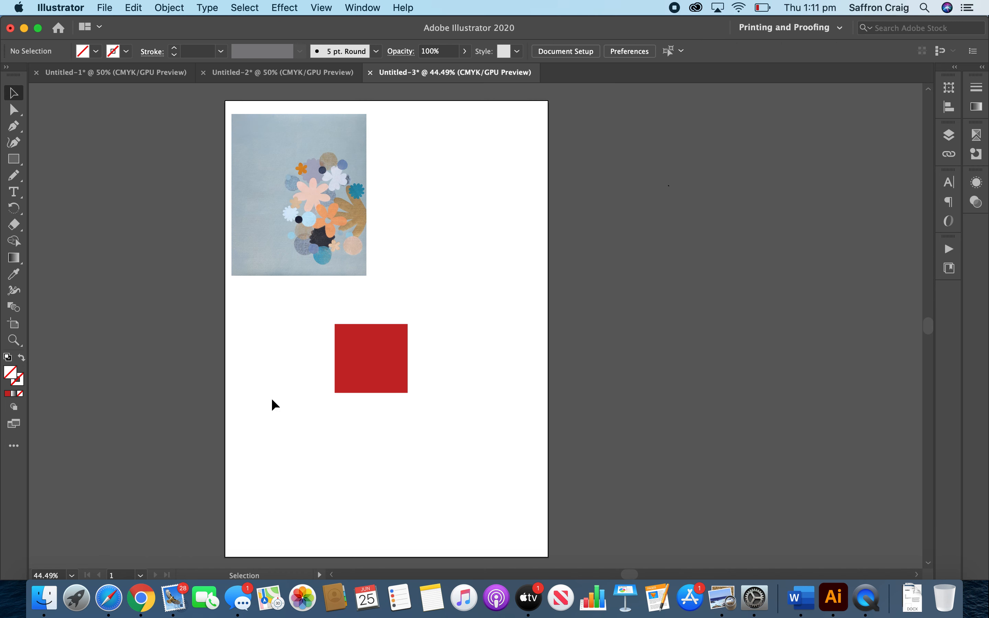
{"action": "left_click", "coordinate": [306, 365]}
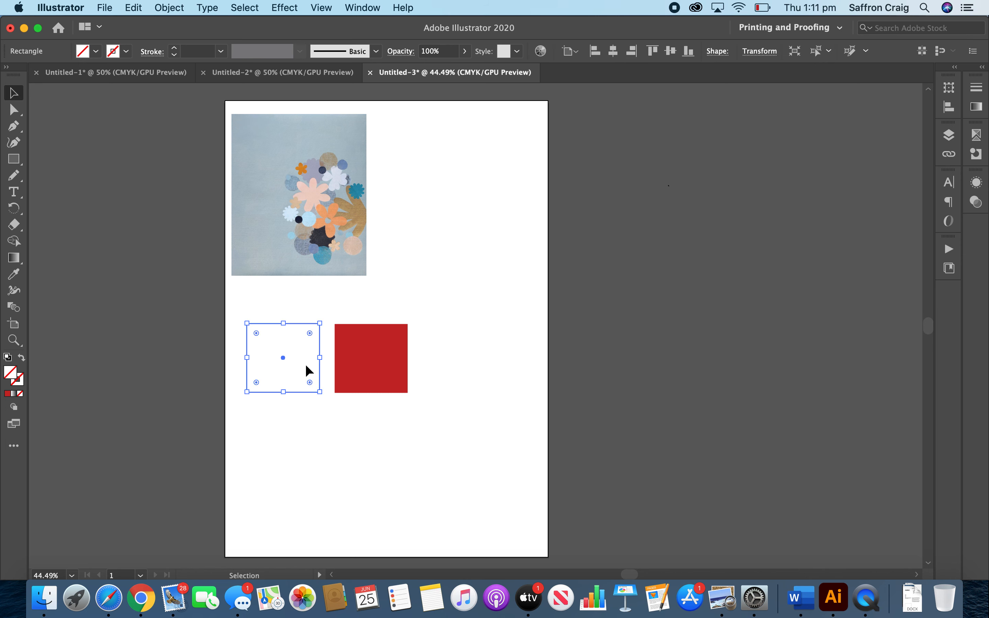
{"action": "key", "text": "i"}
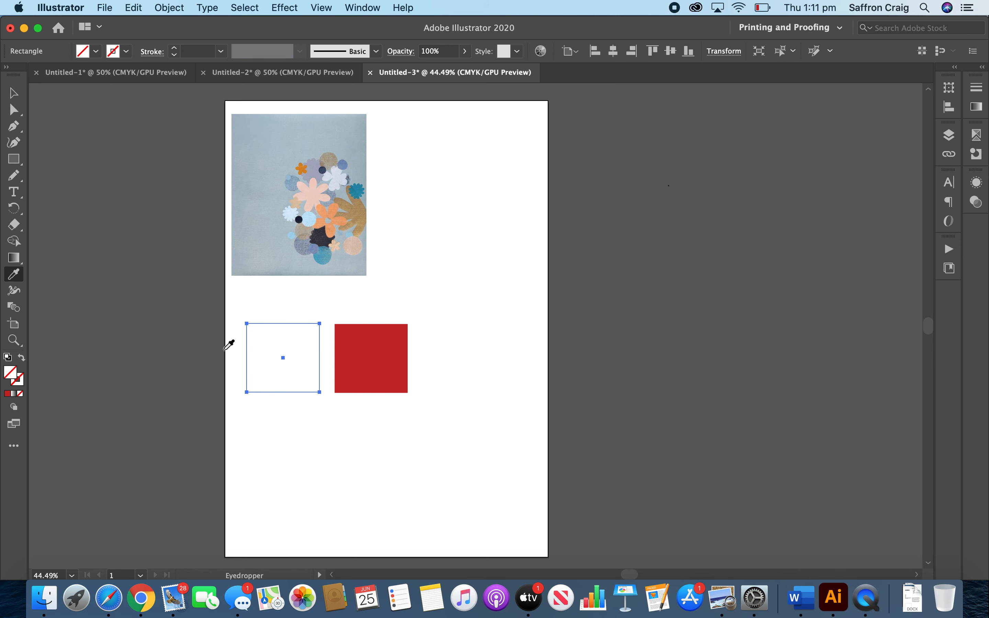
{"action": "left_click", "coordinate": [277, 219]}
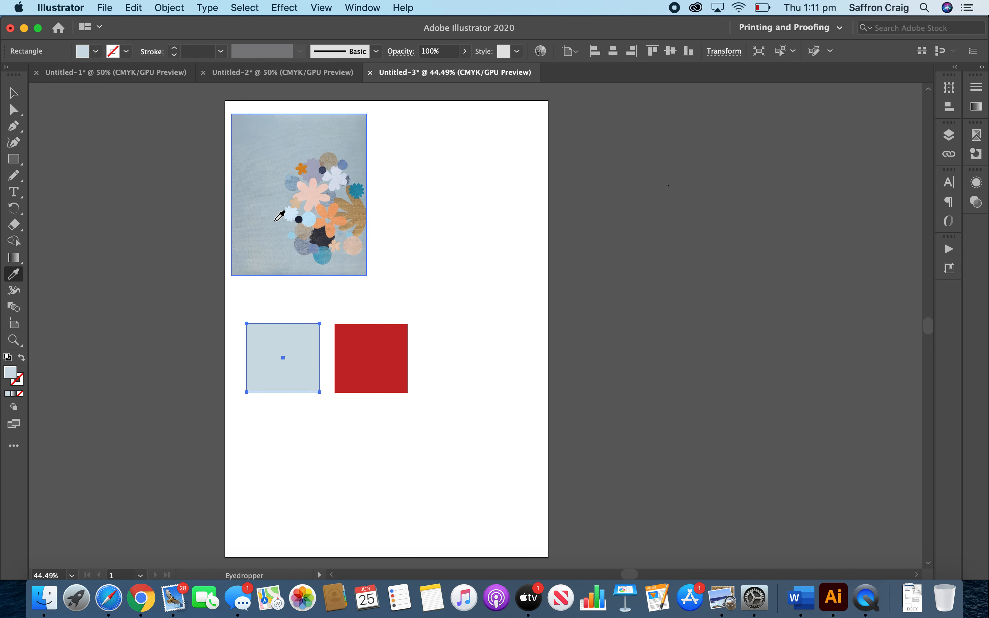
Fill the unfilled right rectangle with the orange sampled from the large orange flower in the artwork.
{"action": "key", "text": "a"}
{"action": "left_click", "coordinate": [455, 356]}
{"action": "left_click_drag", "start_coordinate": [433, 245], "coordinate": [469, 375]}
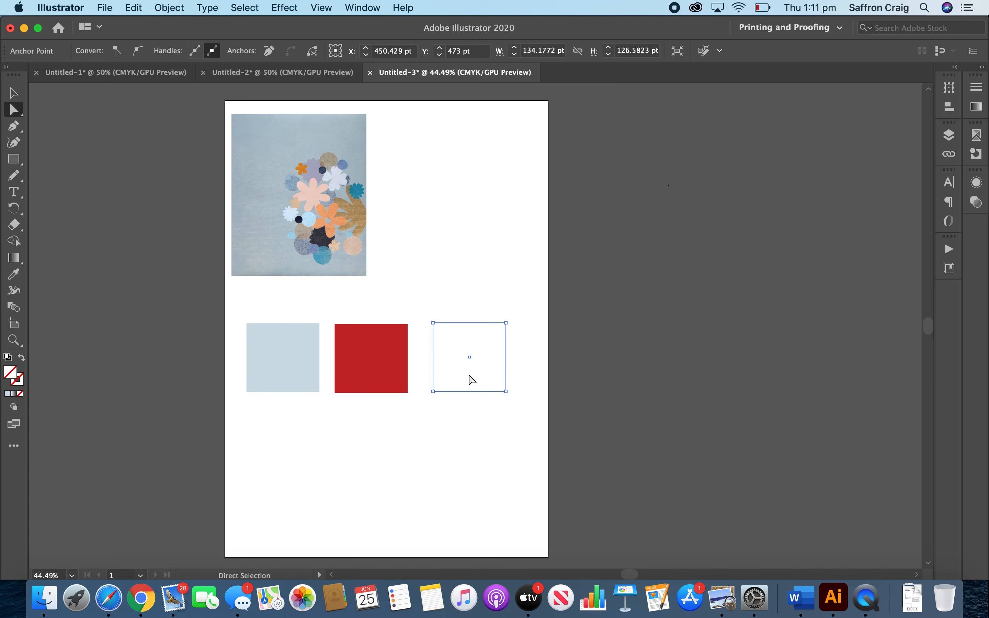
{"action": "key", "text": "i"}
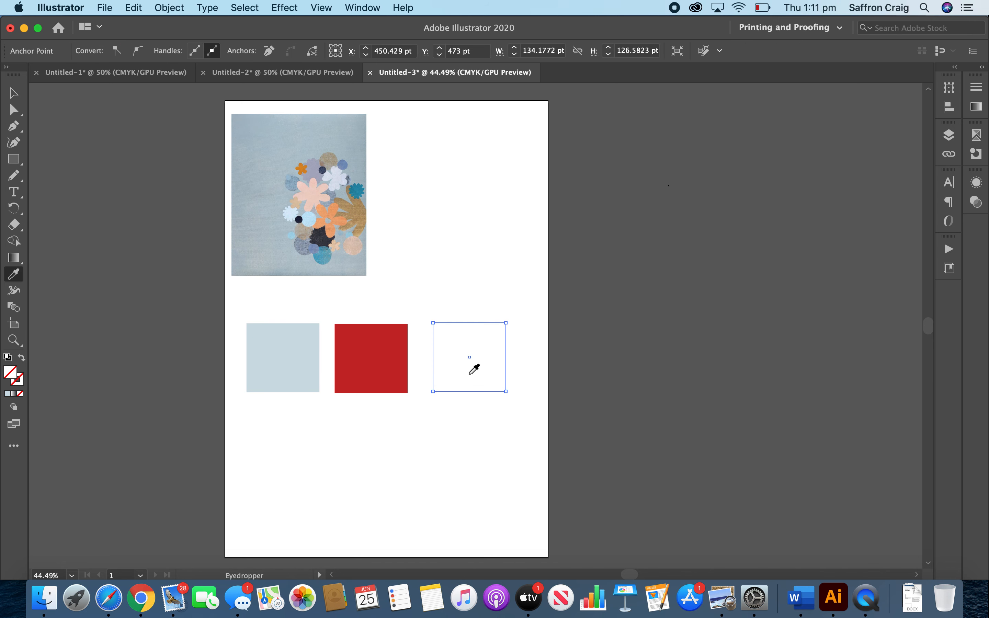
{"action": "left_click", "coordinate": [340, 218]}
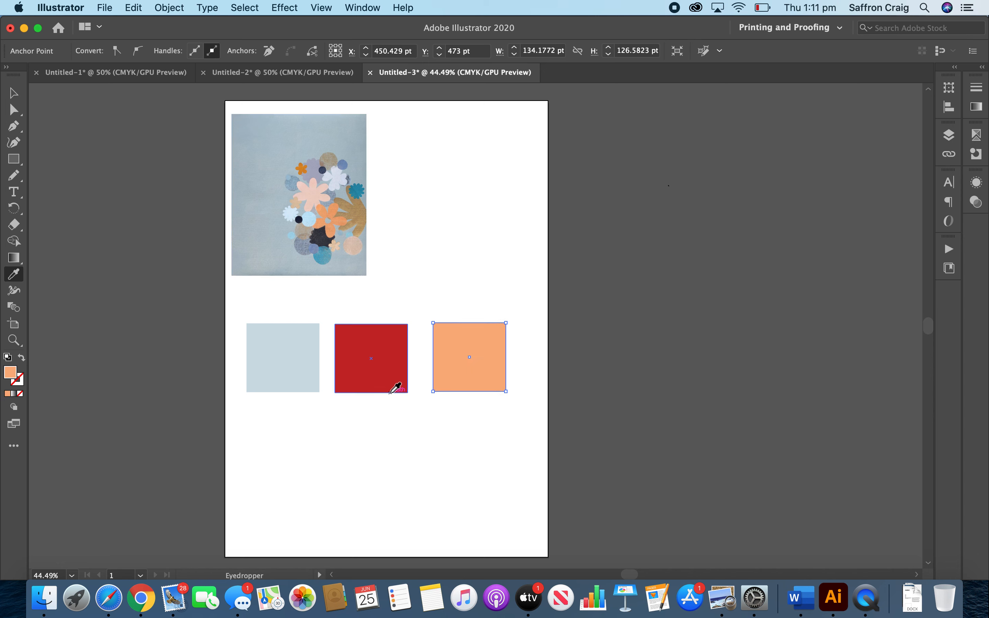
Recolour the red middle rectangle with the teal sampled from the small flower at the artwork's right edge.
{"action": "key", "text": "a"}
{"action": "left_click", "coordinate": [387, 374]}
{"action": "key", "text": "i"}
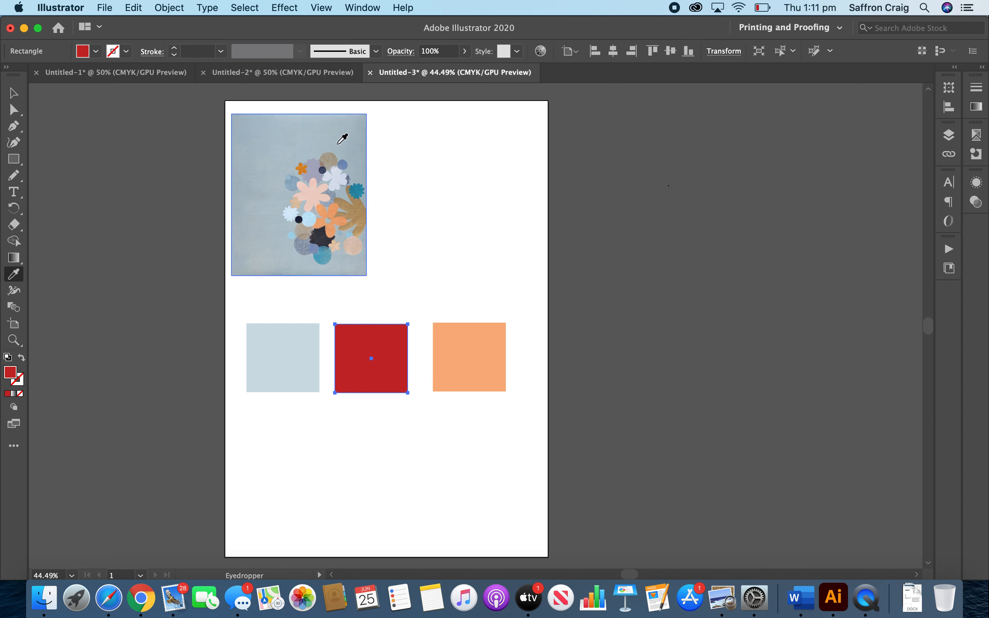
{"action": "left_click", "coordinate": [358, 192]}
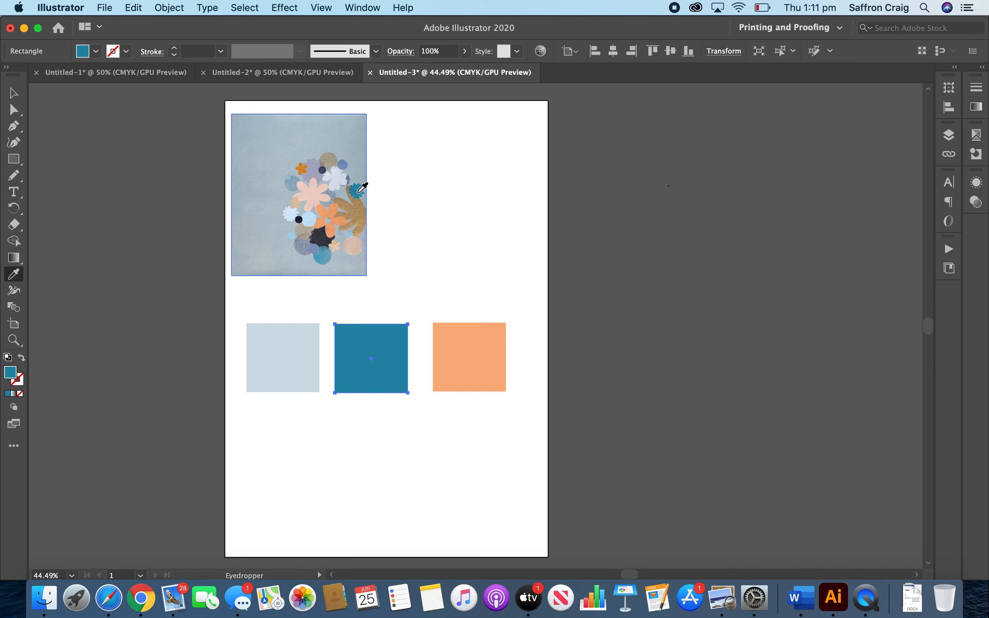
Duplicate the orange rectangle to make a fourth swatch at the row's right end, extending past the artboard edge.
{"action": "key", "text": "v"}
{"action": "left_click", "coordinate": [464, 351]}
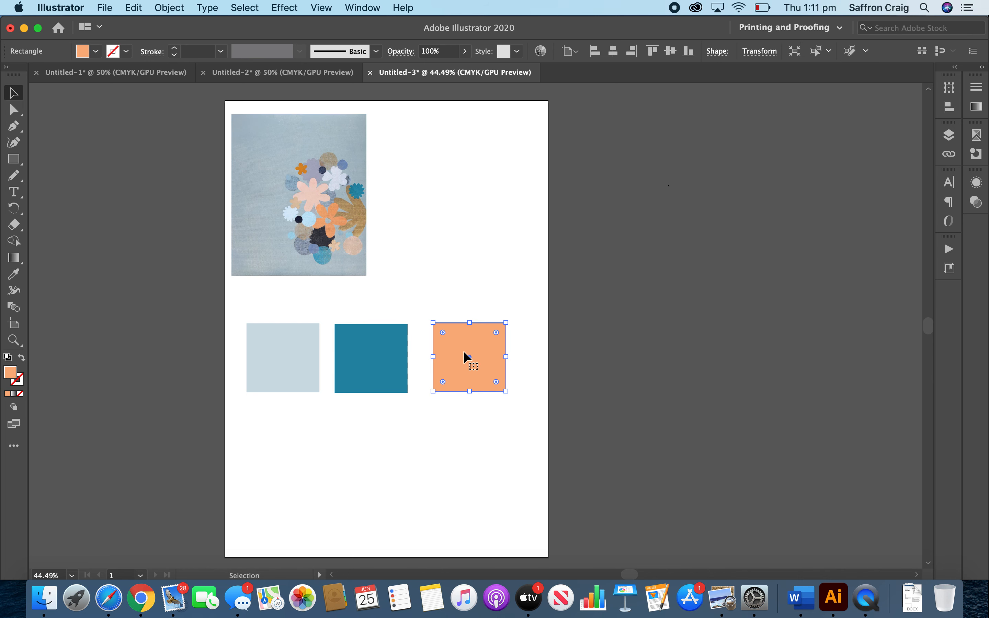
{"action": "key", "text": "a"}
{"action": "left_click_drag", "start_coordinate": [485, 351], "coordinate": [463, 352]}
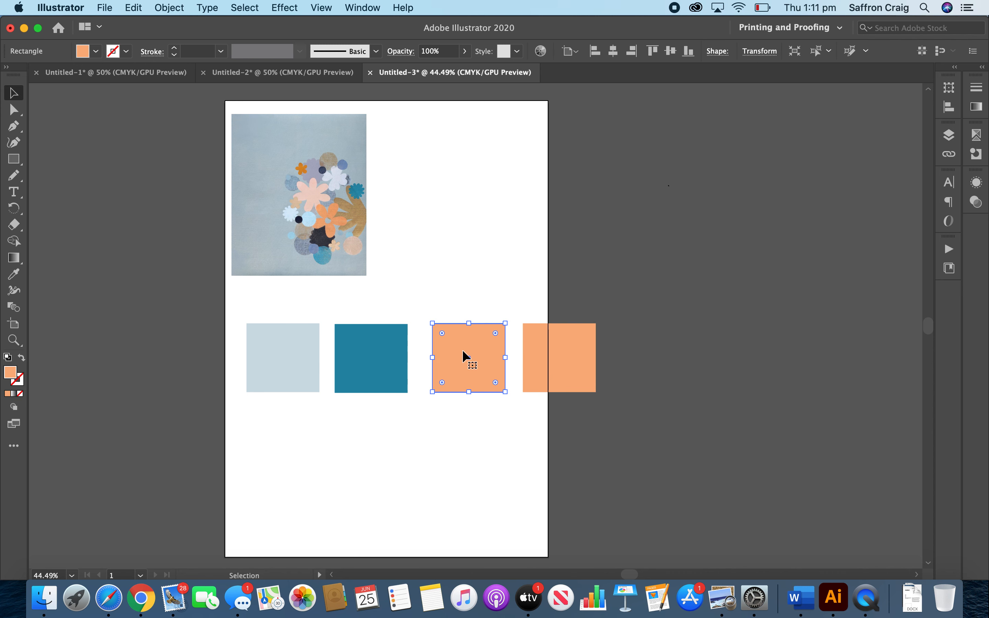
Recolour the third rectangle with the artwork's blue-grey background colour and the left rectangle with the lilac sampled from its flower cluster.
{"action": "key", "text": "i"}
{"action": "left_click", "coordinate": [267, 232]}
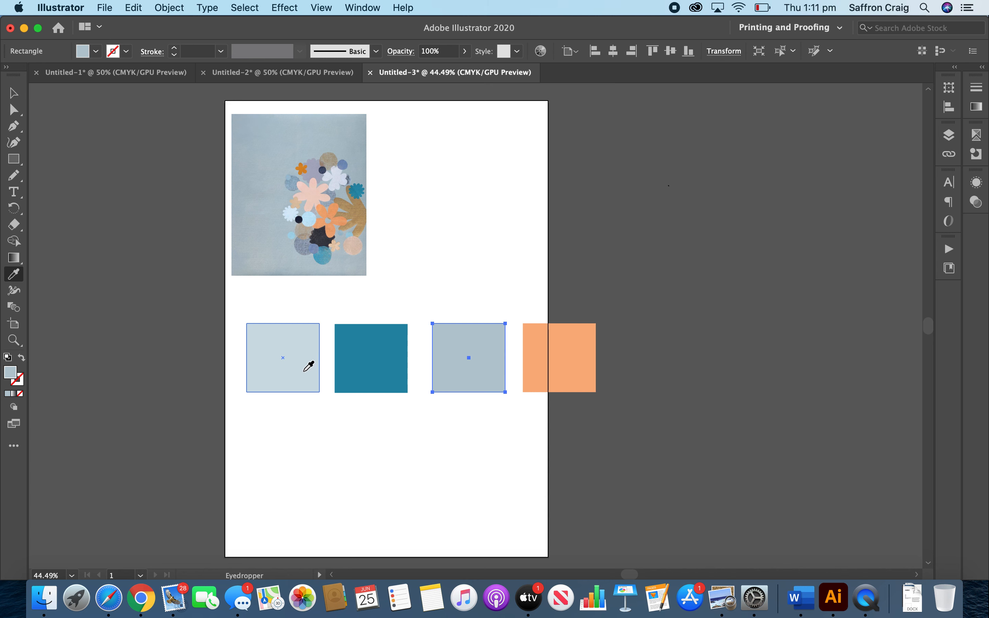
{"action": "left_click", "coordinate": [264, 355], "text": "super"}
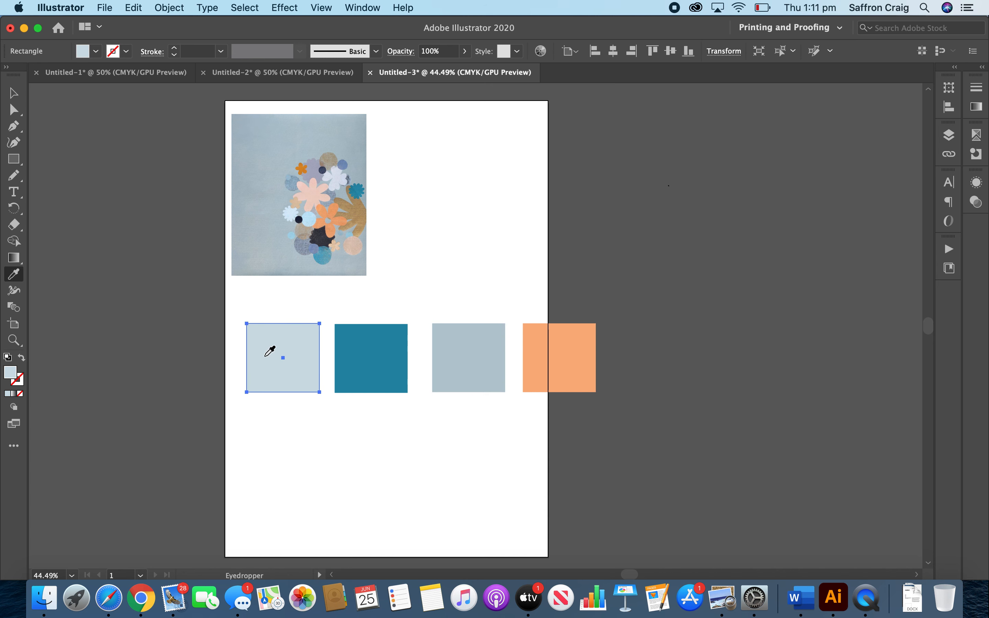
{"action": "left_click", "coordinate": [314, 175]}
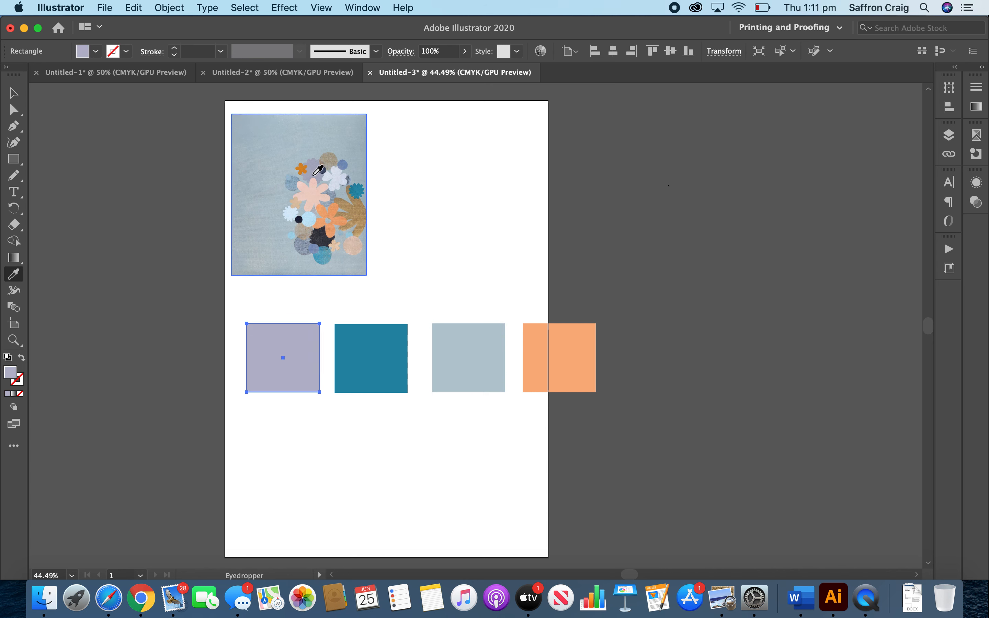
{"action": "key", "text": "v"}
{"action": "left_click", "coordinate": [649, 396]}
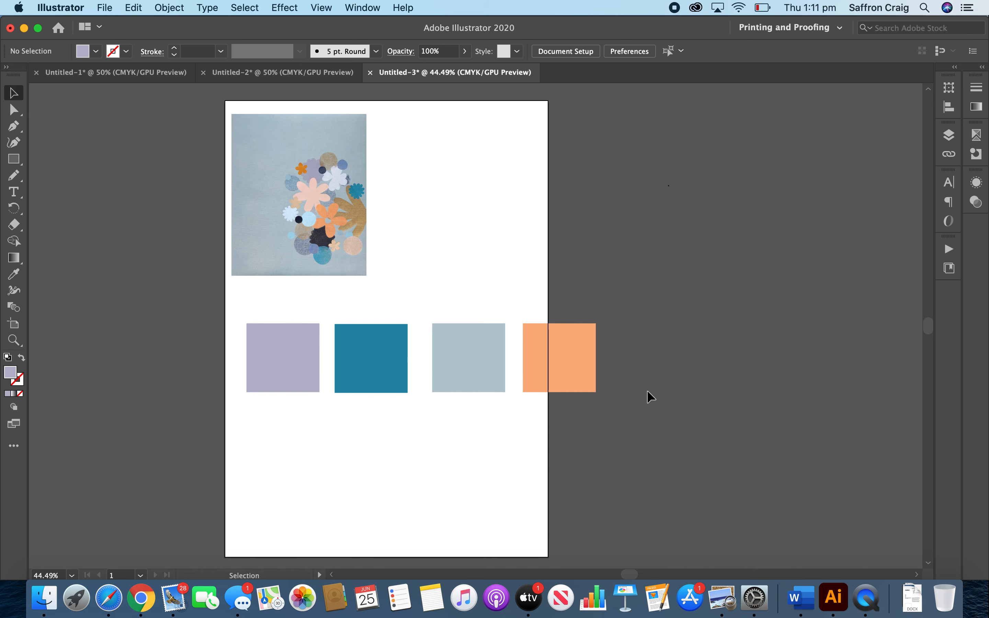
Align the top edges of all four rectangles, using the teal one as the key object.
{"action": "left_click_drag", "start_coordinate": [648, 391], "coordinate": [222, 354]}
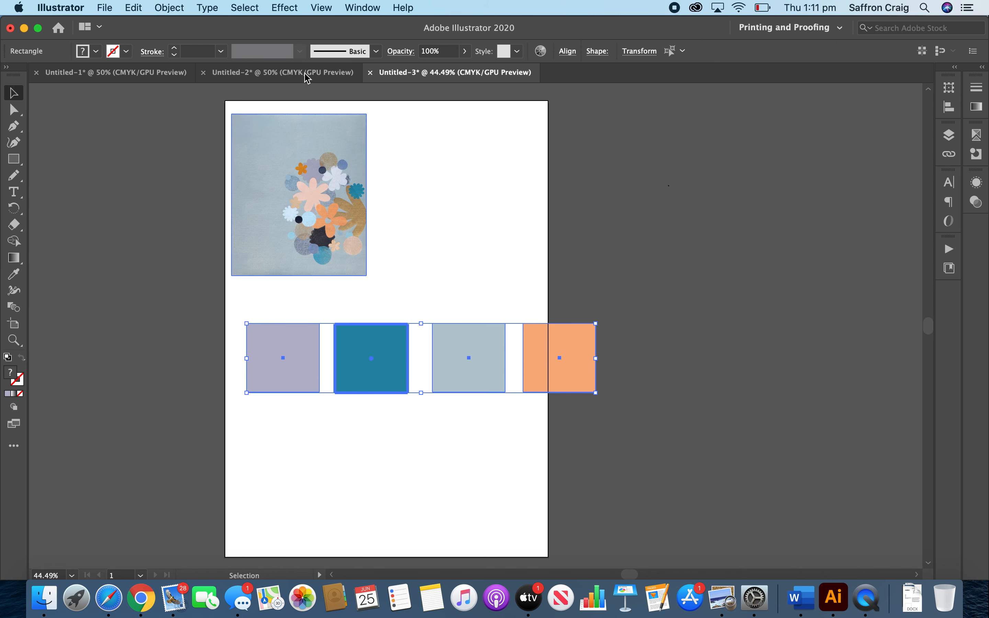
{"action": "left_click", "coordinate": [567, 51]}
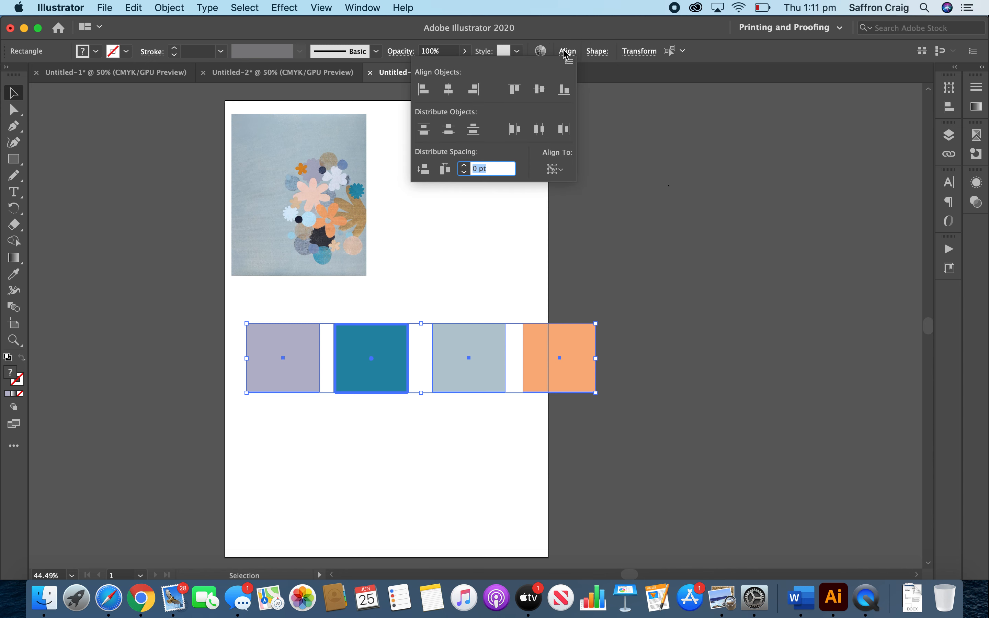
{"action": "left_click", "coordinate": [516, 92]}
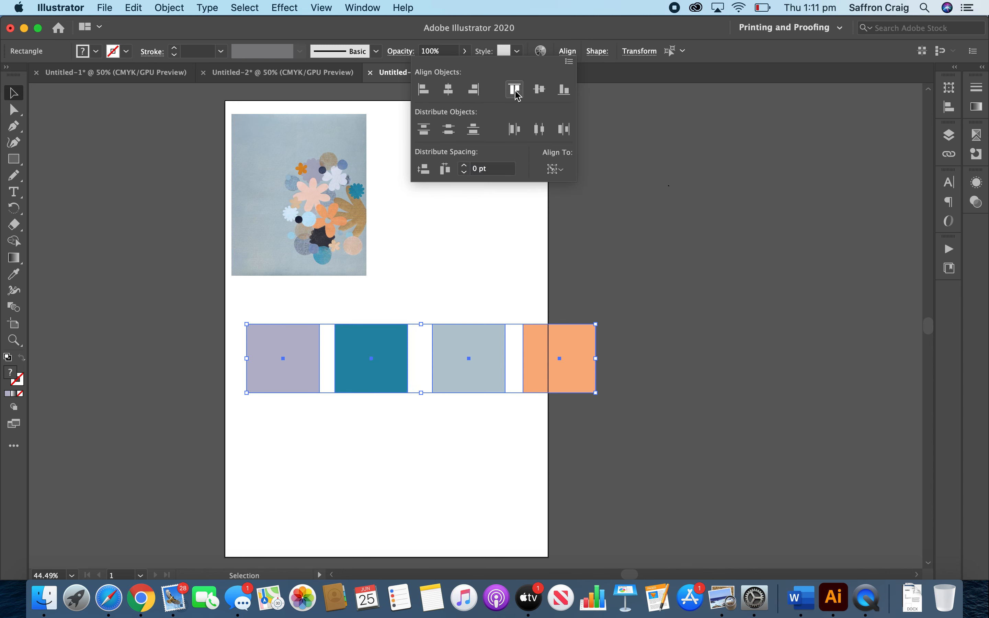
Try to distribute and centre-align the four rectangles around the teal one, and undo the stacking.
{"action": "left_click", "coordinate": [540, 130]}
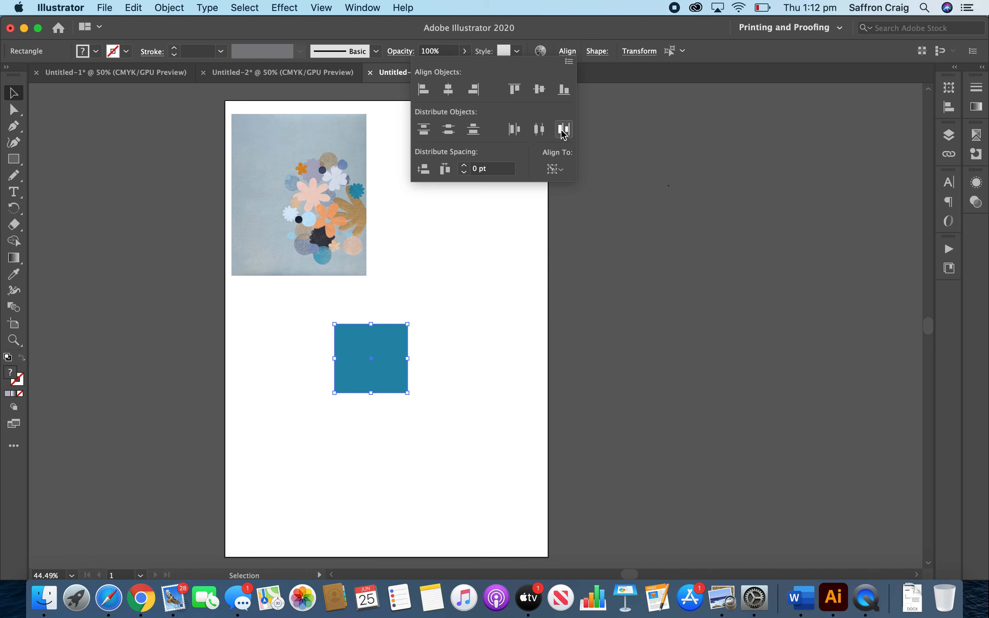
{"action": "left_click", "coordinate": [539, 90]}
{"action": "key", "text": "z"}
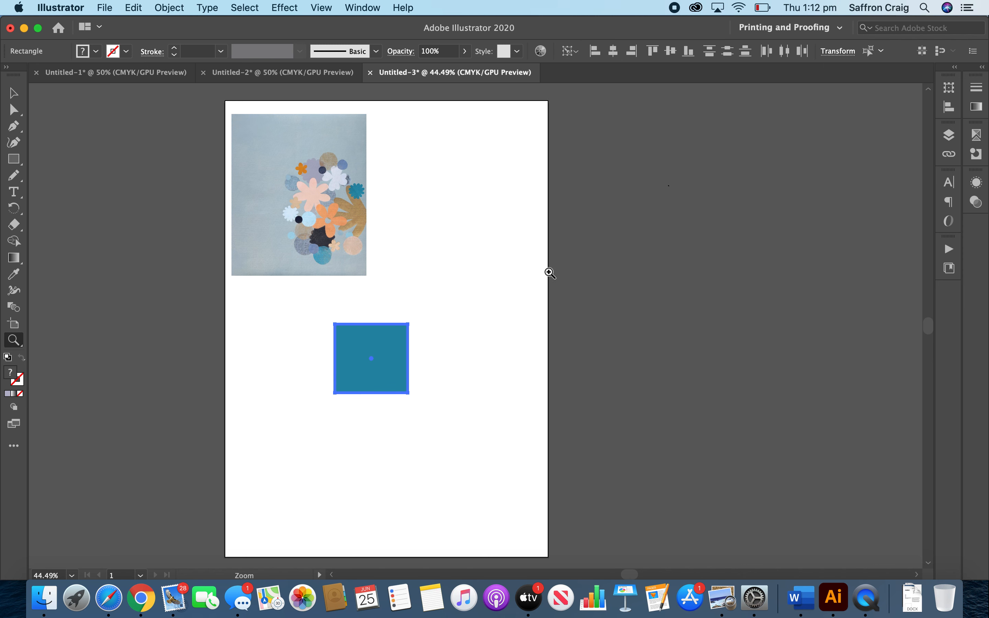
{"action": "key", "text": "super+z"}
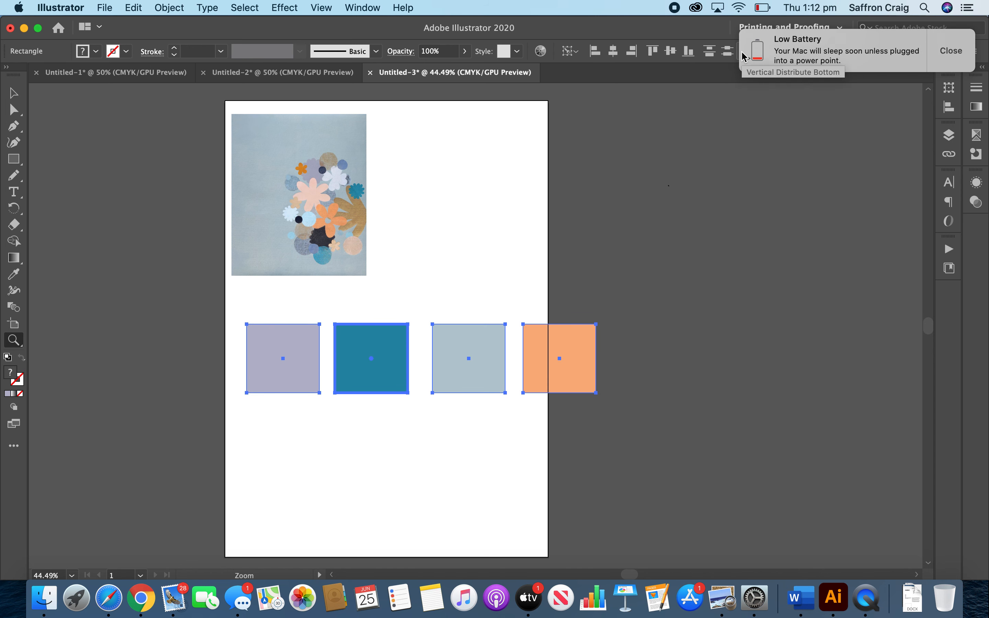
{"action": "left_click", "coordinate": [952, 51]}
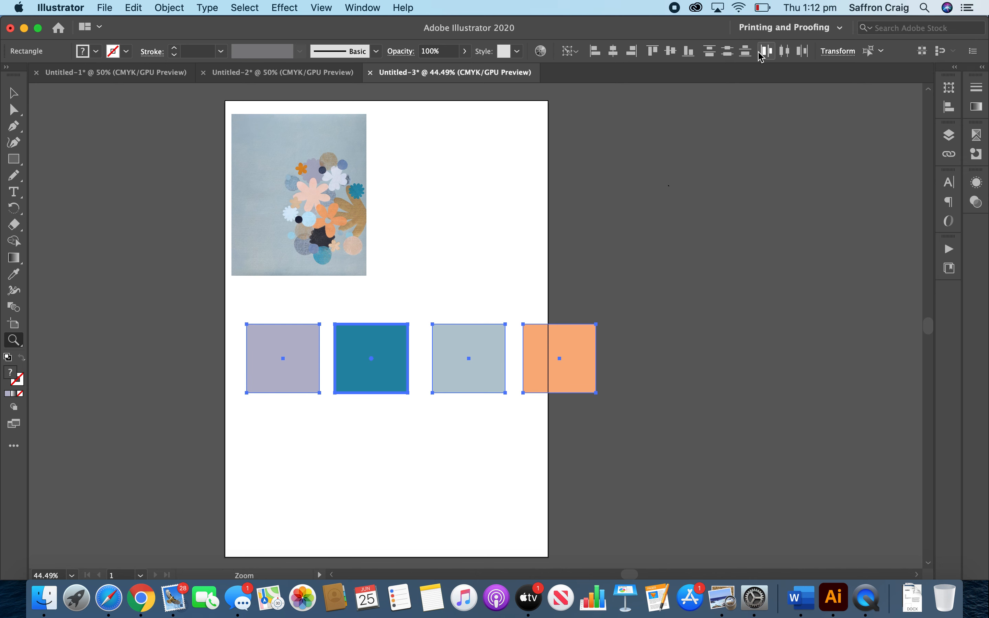
Place a 134.1772 × 126.5823 pt rectangle below the swatch row through the Rectangle size dialog, and delete it.
{"action": "scroll", "coordinate": [647, 429], "scroll_direction": "down", "scroll_amount": 1}
{"action": "key", "text": "m"}
{"action": "left_click", "coordinate": [487, 474]}
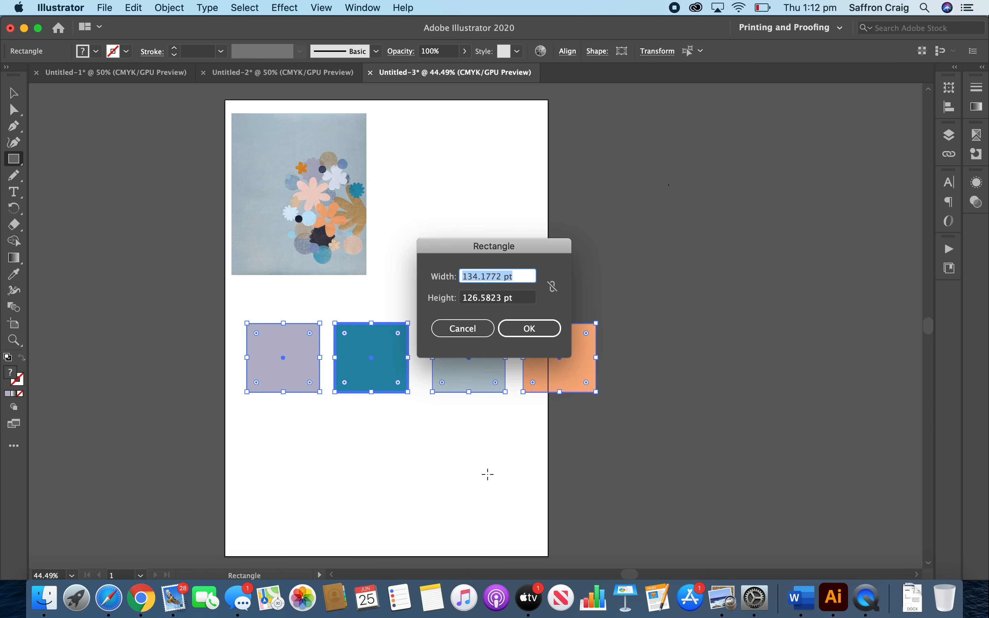
{"action": "left_click", "coordinate": [536, 331]}
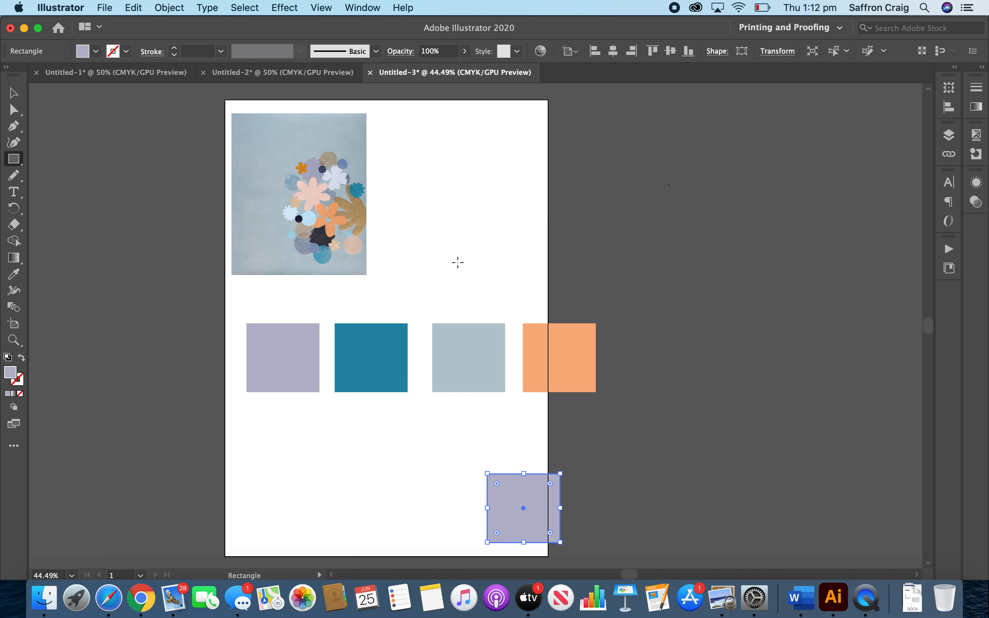
{"action": "key", "text": "BackSpace"}
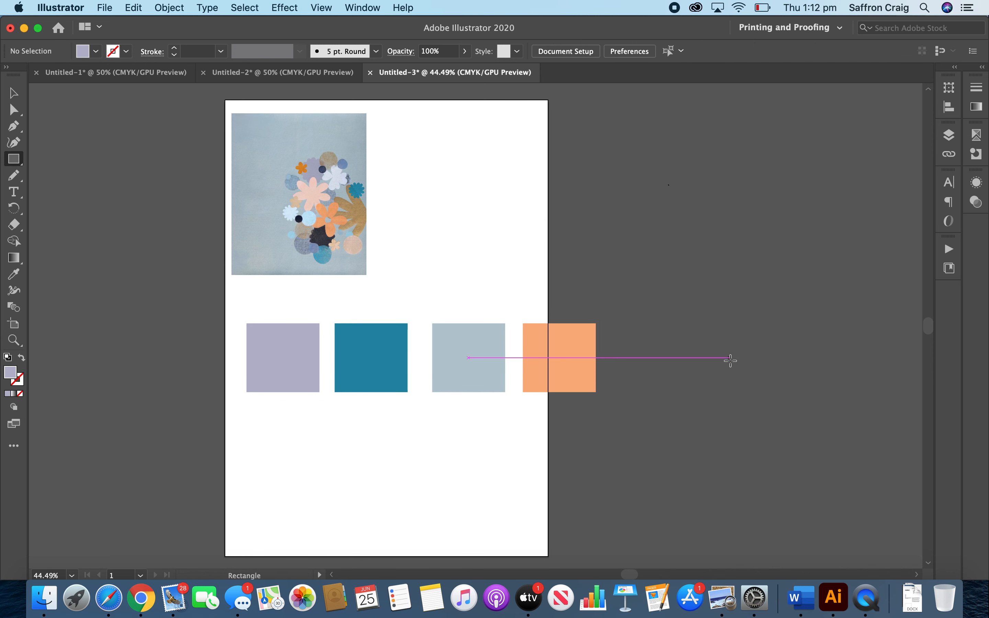
Show the rulers and switch their units to centimetres.
{"action": "key", "text": "super+r"}
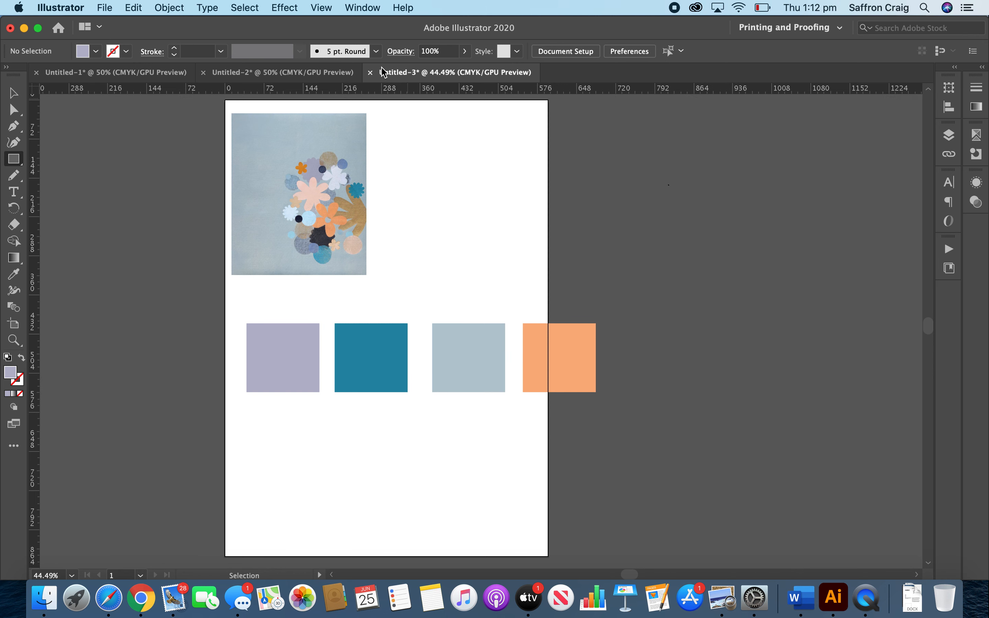
{"action": "right_click", "coordinate": [387, 91]}
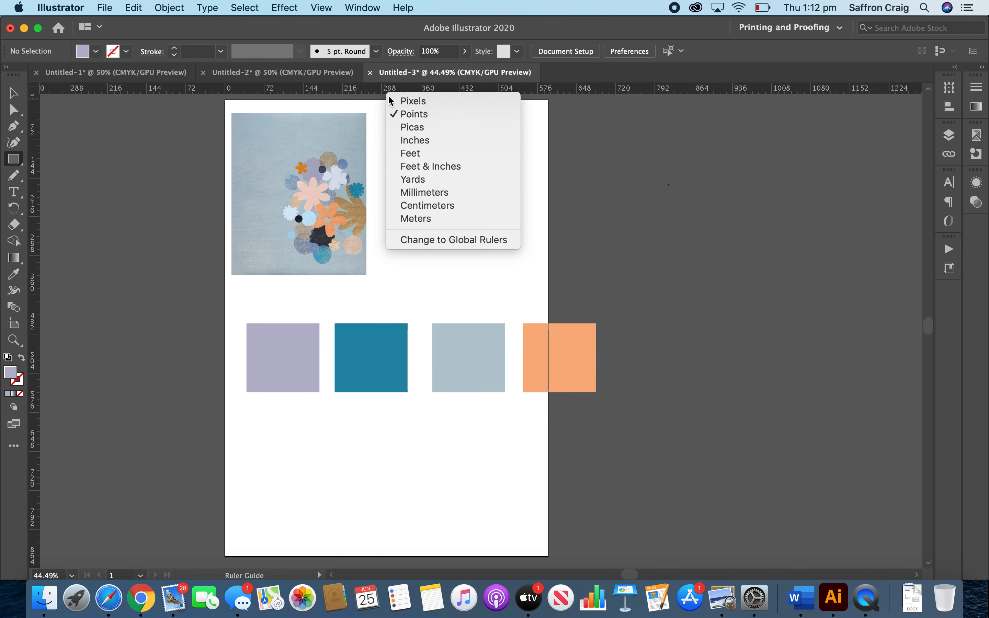
{"action": "left_click", "coordinate": [443, 206]}
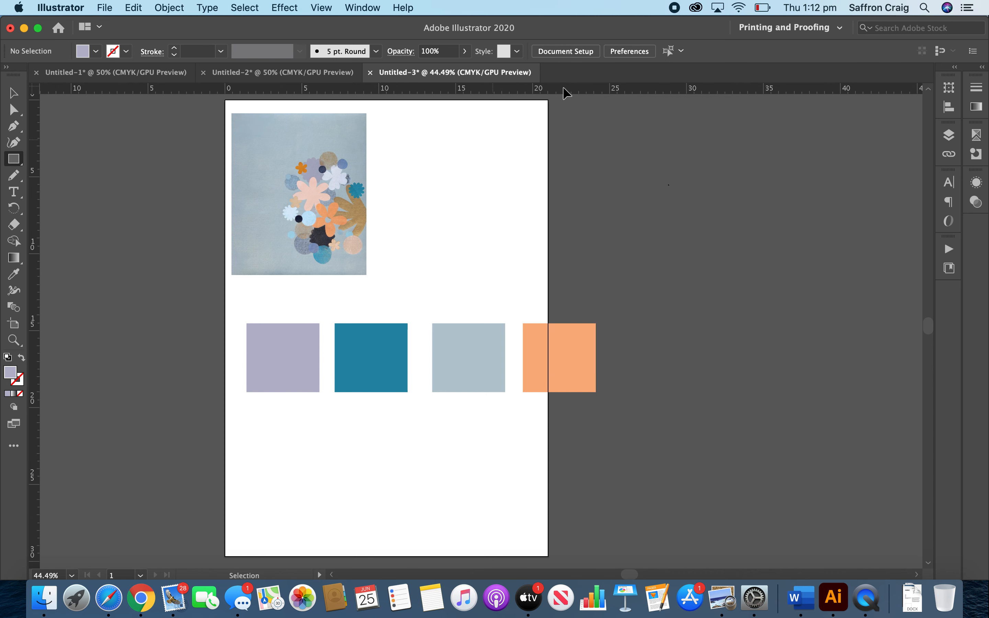
Choose the Printing and Proofing workspace.
{"action": "left_click", "coordinate": [366, 8]}
{"action": "mouse_move", "coordinate": [378, 74]}
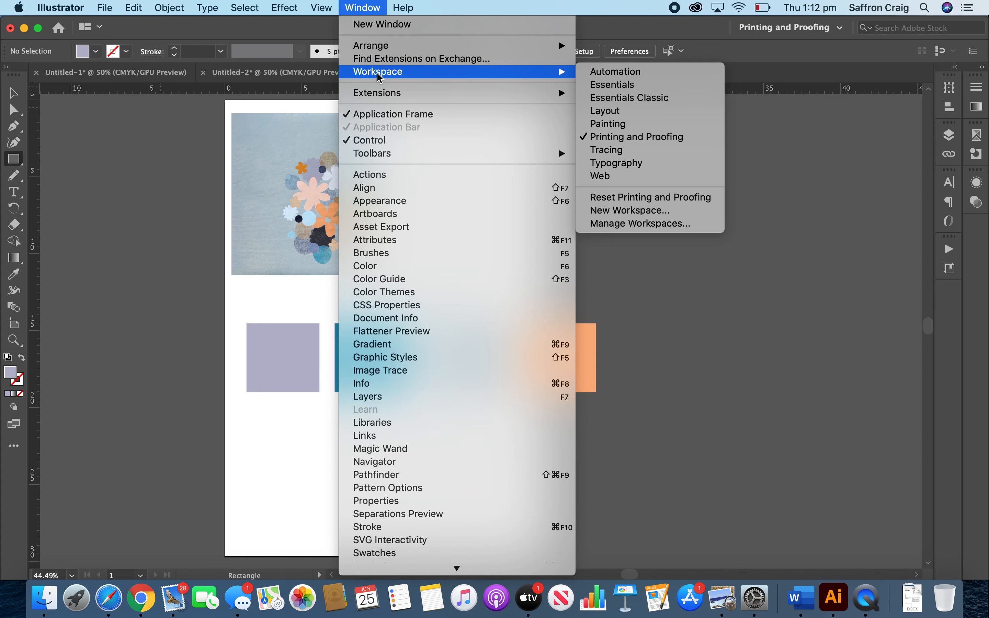
{"action": "left_click", "coordinate": [608, 141]}
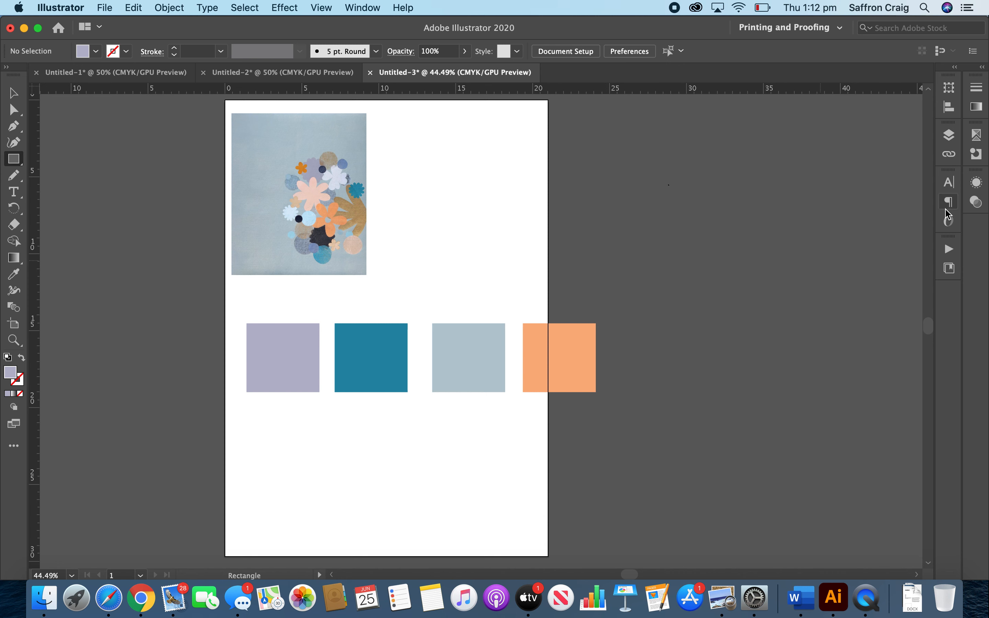
Detach the OpenType panel from the dock, expand it and close it.
{"action": "left_click_drag", "start_coordinate": [950, 227], "coordinate": [862, 242]}
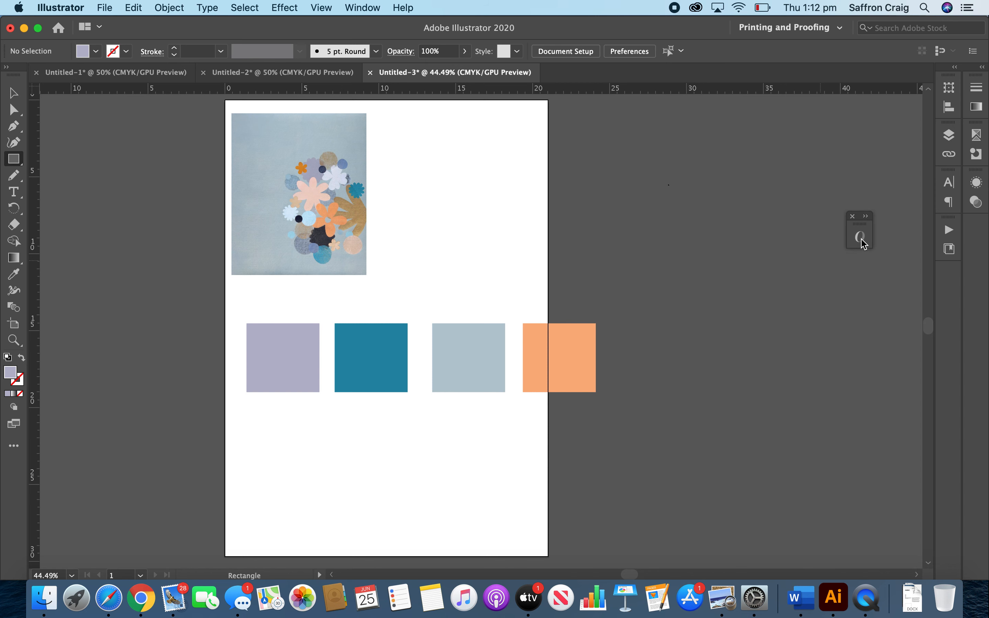
{"action": "left_click", "coordinate": [865, 216]}
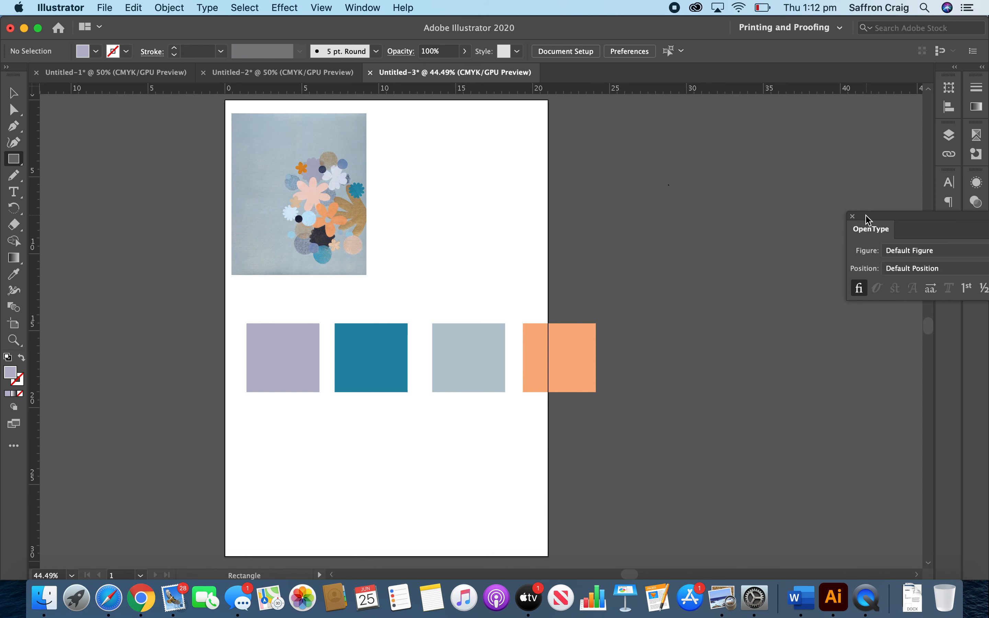
{"action": "left_click", "coordinate": [852, 216]}
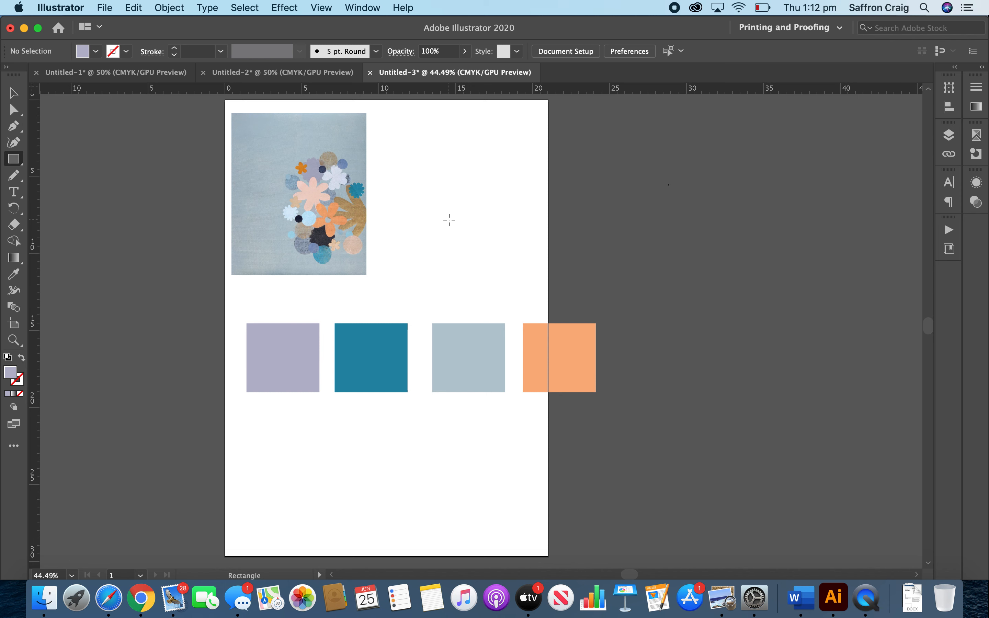
Discard a trial rectangle and draw a lilac circle about 1.4 cm wide to the right of the artwork with the Ellipse tool.
{"action": "left_click_drag", "start_coordinate": [419, 194], "coordinate": [456, 223]}
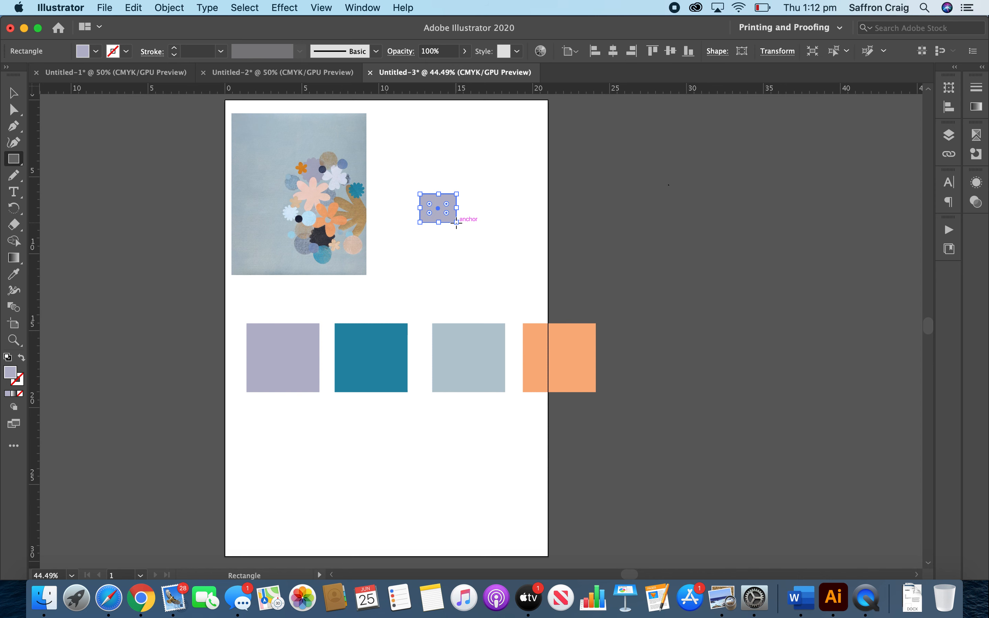
{"action": "key", "text": "super+z"}
{"action": "left_click", "coordinate": [13, 159]}
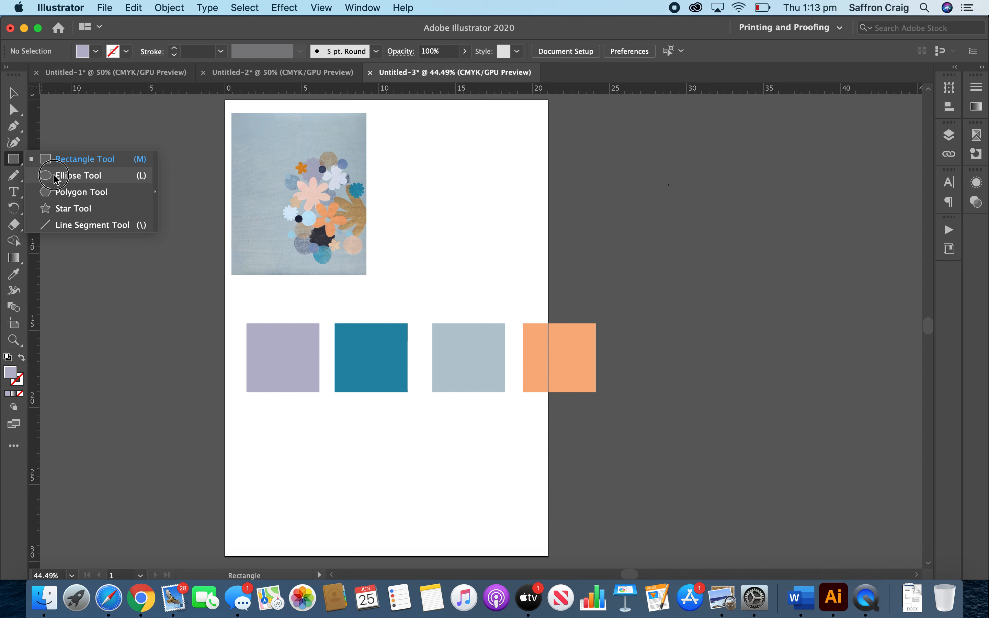
{"action": "left_click", "coordinate": [54, 176]}
{"action": "left_click_drag", "start_coordinate": [418, 150], "coordinate": [440, 169]}
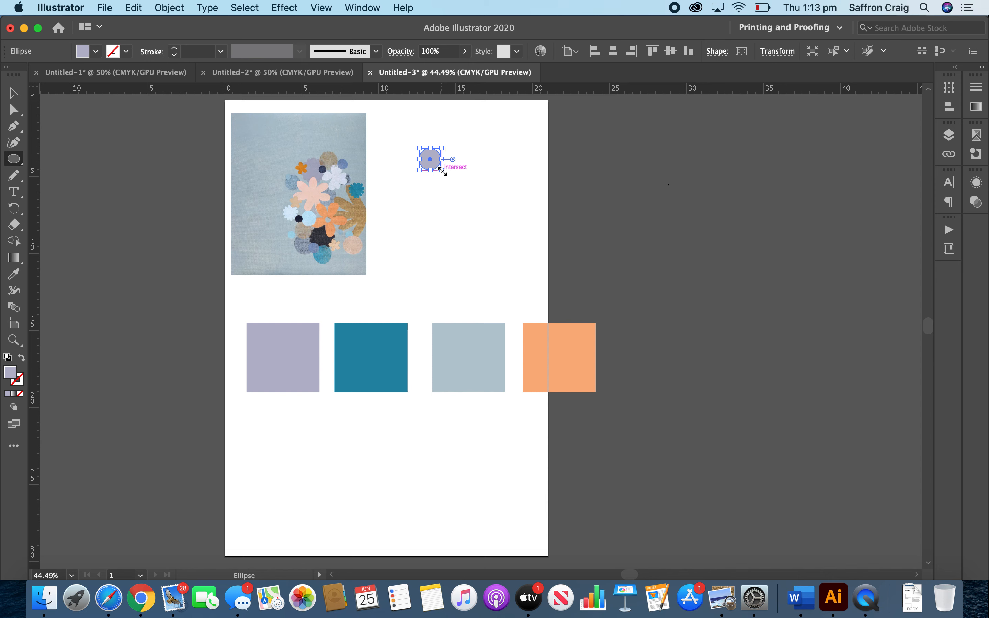
{"action": "key", "text": "v"}
{"action": "left_click", "coordinate": [455, 226]}
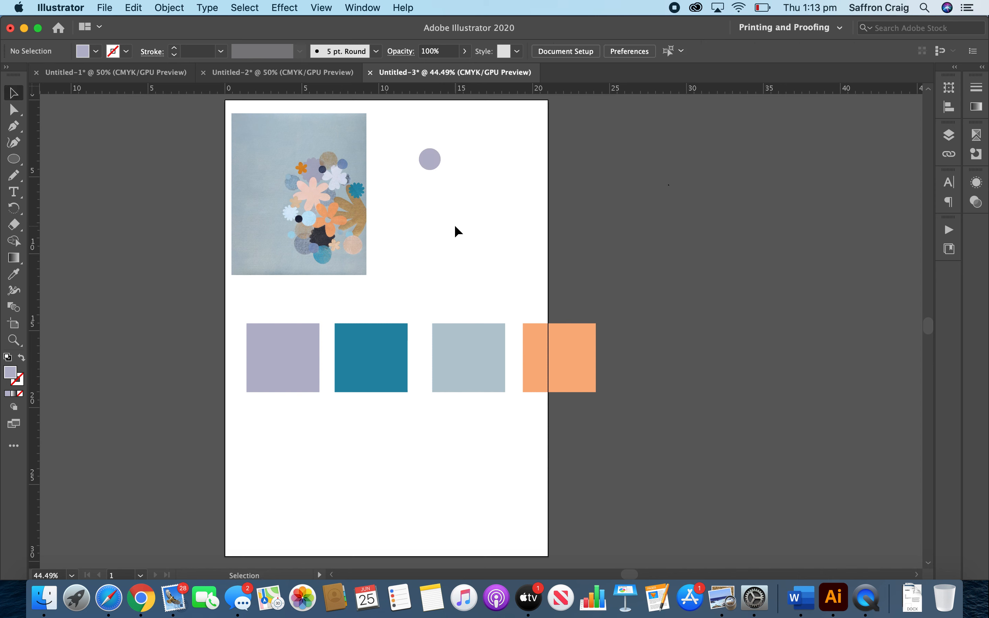
Make a new pattern swatch from the small lilac circle and accept the pattern notice.
{"action": "left_click_drag", "start_coordinate": [414, 138], "coordinate": [458, 183]}
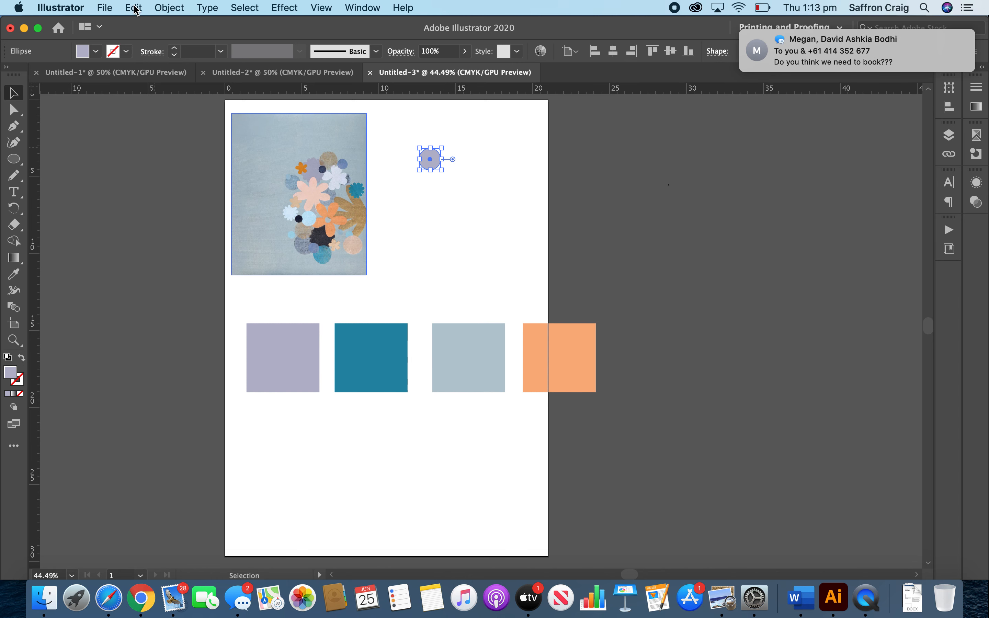
{"action": "left_click", "coordinate": [109, 8]}
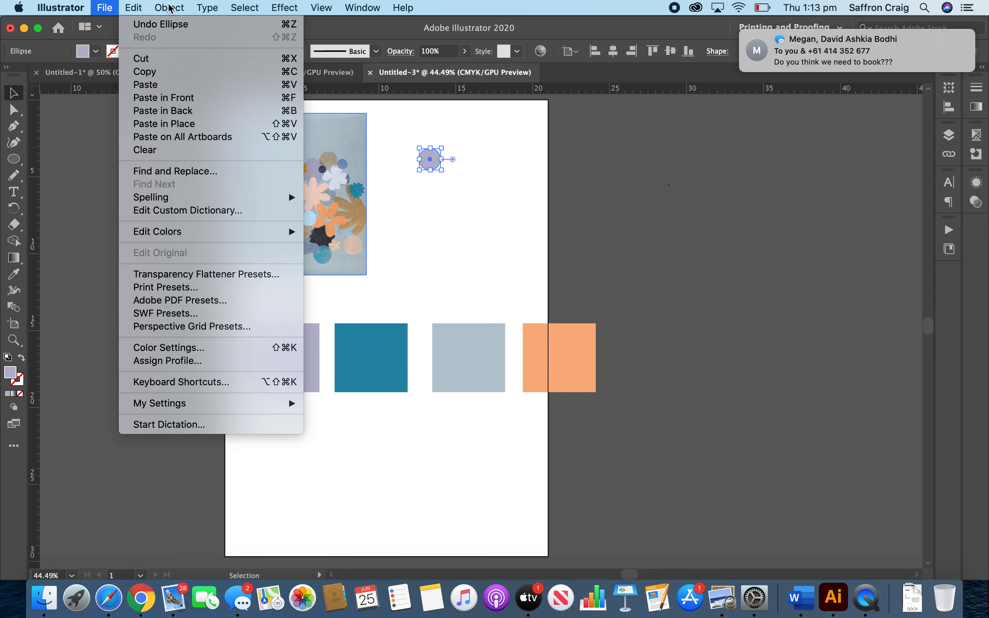
{"action": "left_click", "coordinate": [172, 9]}
{"action": "left_click", "coordinate": [172, 9]}
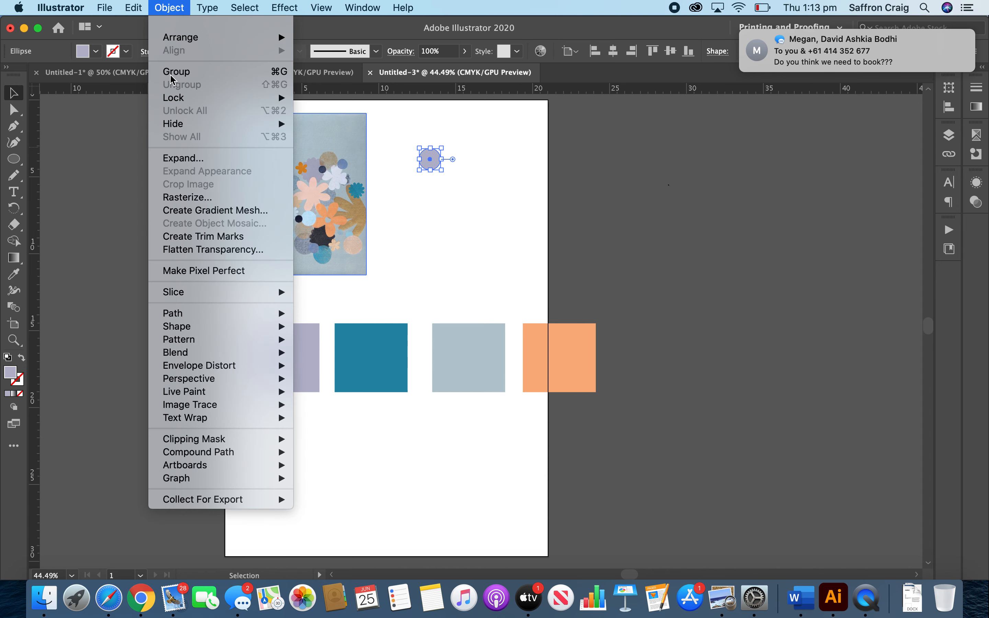
{"action": "mouse_move", "coordinate": [203, 331]}
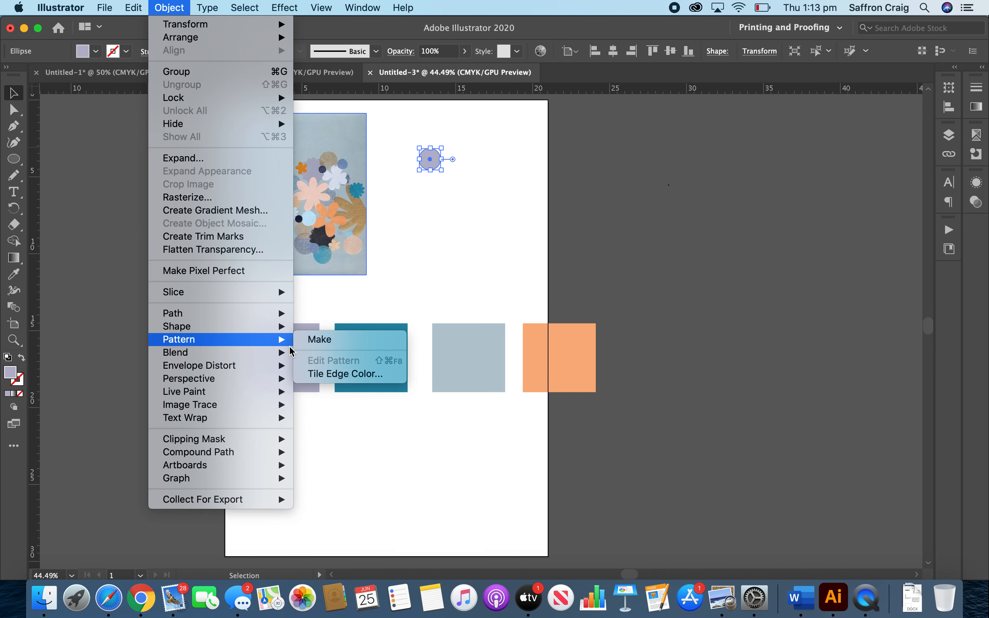
{"action": "left_click", "coordinate": [321, 336]}
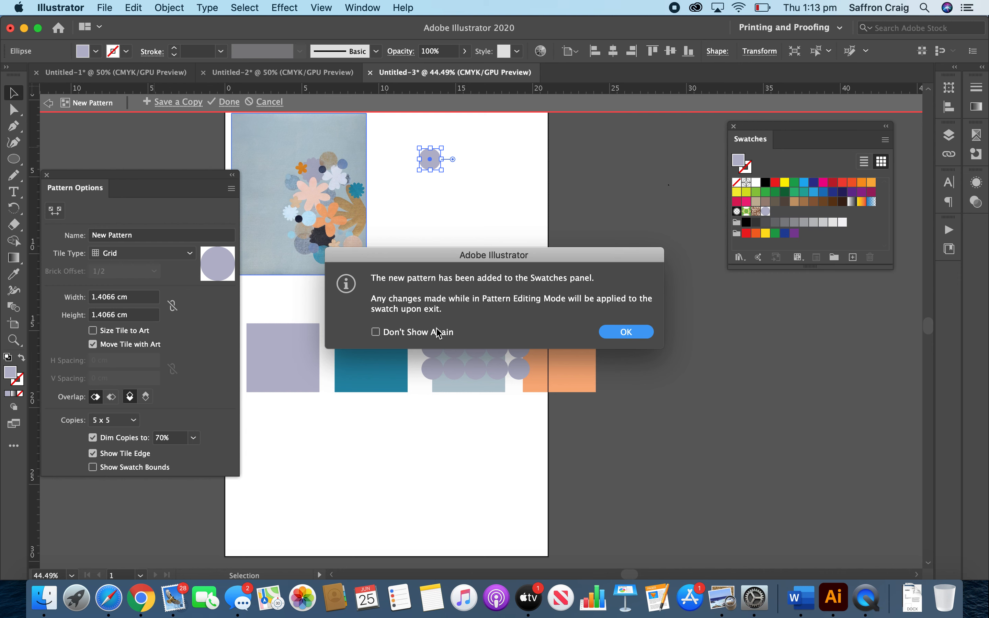
{"action": "left_click", "coordinate": [625, 332]}
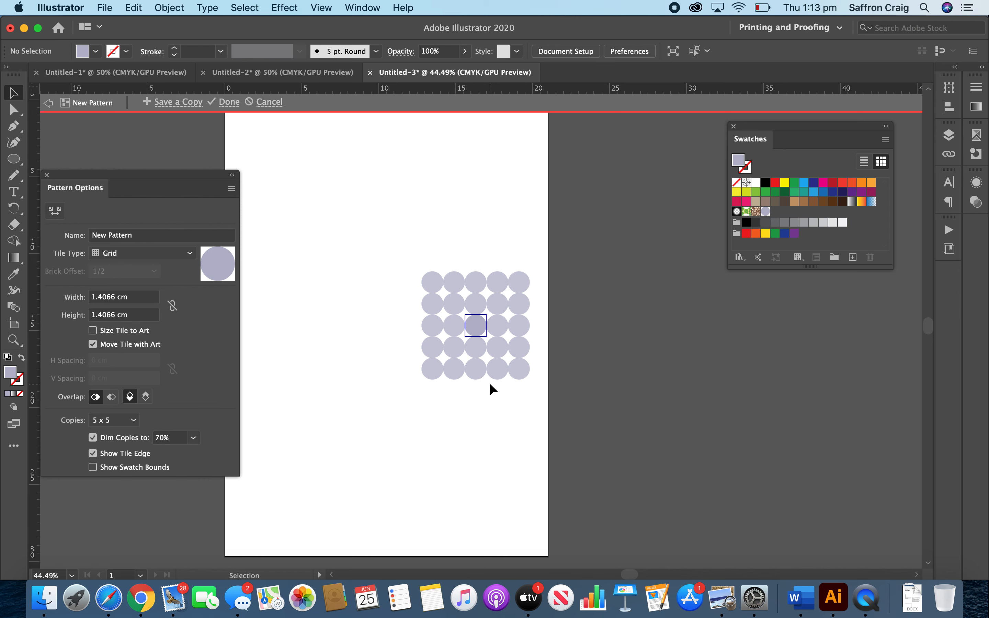
Save a copy of the lilac circle pattern under the suggested name and accept the notice.
{"action": "left_click", "coordinate": [179, 102]}
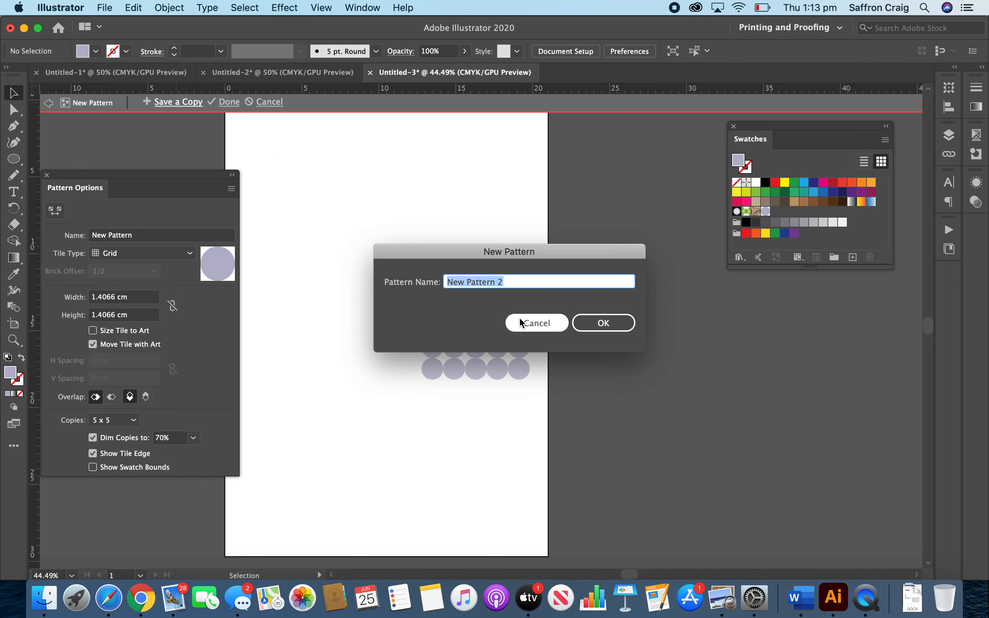
{"action": "left_click", "coordinate": [610, 331]}
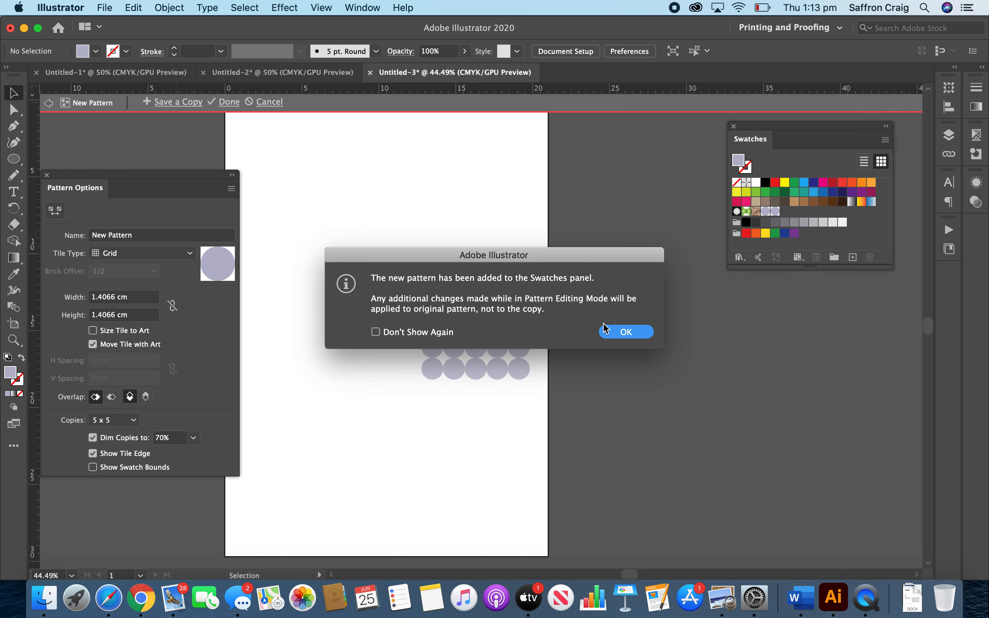
{"action": "left_click", "coordinate": [611, 332]}
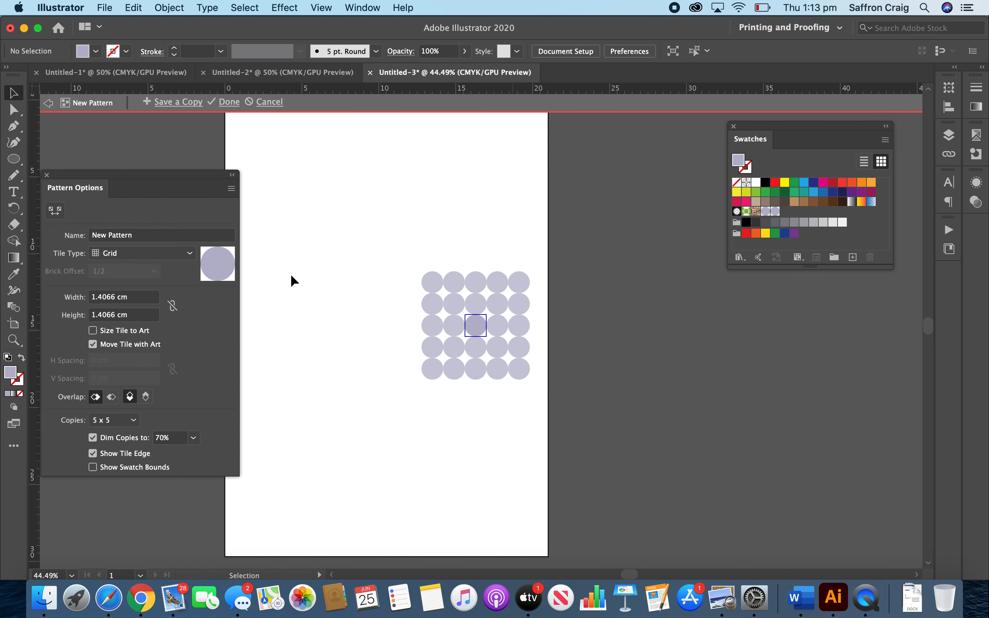
Set the lilac circle pattern's tile width and height to 3 cm.
{"action": "left_click", "coordinate": [114, 314]}
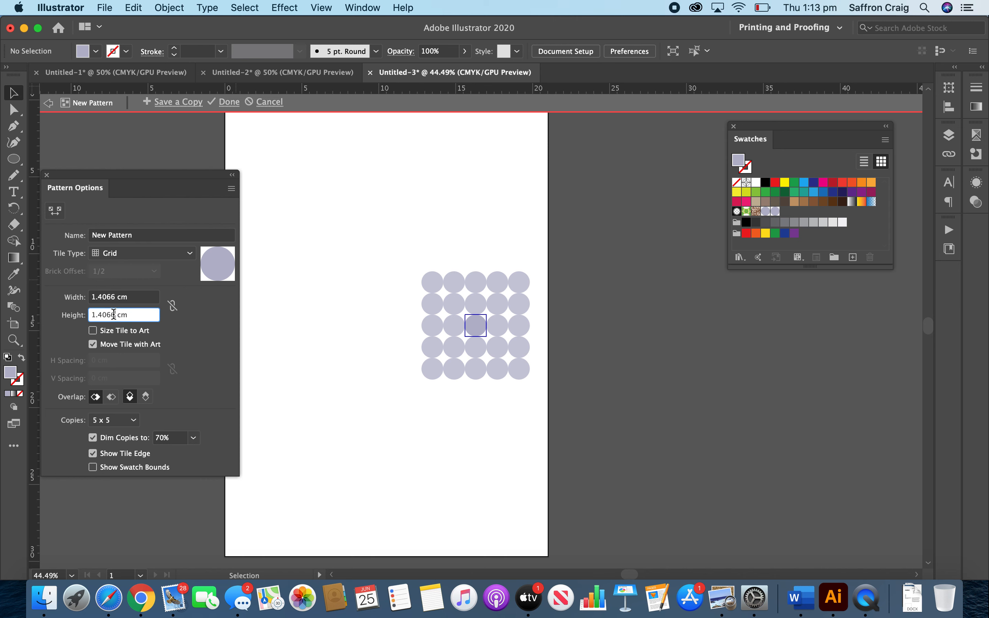
{"action": "key", "text": "BackSpace"}
{"action": "key", "text": "BackSpace"}
{"action": "key", "text": "BackSpace"}
{"action": "key", "text": "BackSpace"}
{"action": "key", "text": "BackSpace"}
{"action": "double_click", "coordinate": [110, 296]}
{"action": "type", "text": "3"}
{"action": "left_click", "coordinate": [215, 343]}
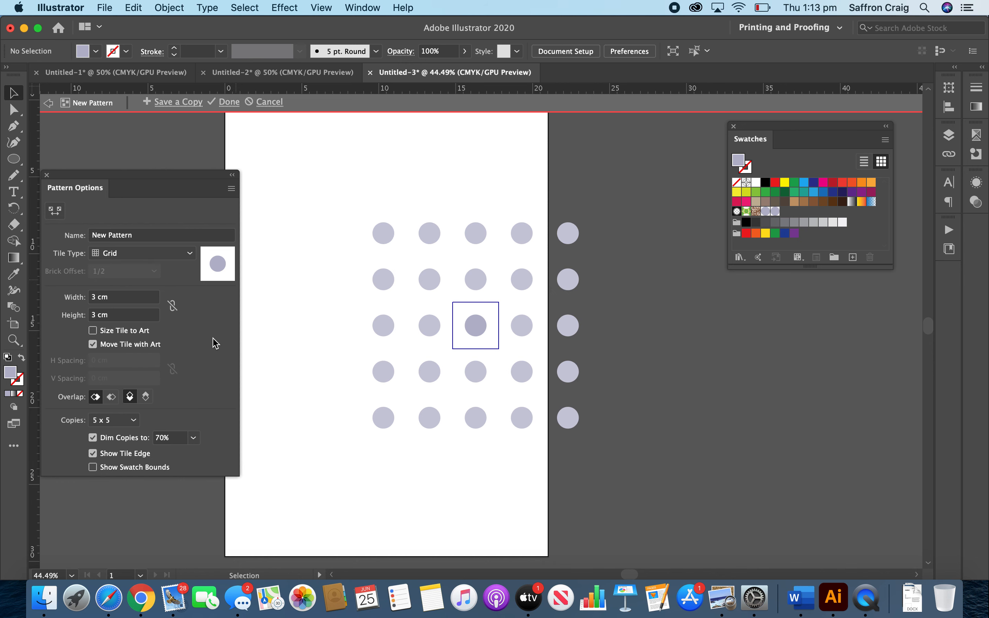
Change the lilac pattern's tile type to Brick by Row and finish editing the pattern.
{"action": "left_click", "coordinate": [190, 254]}
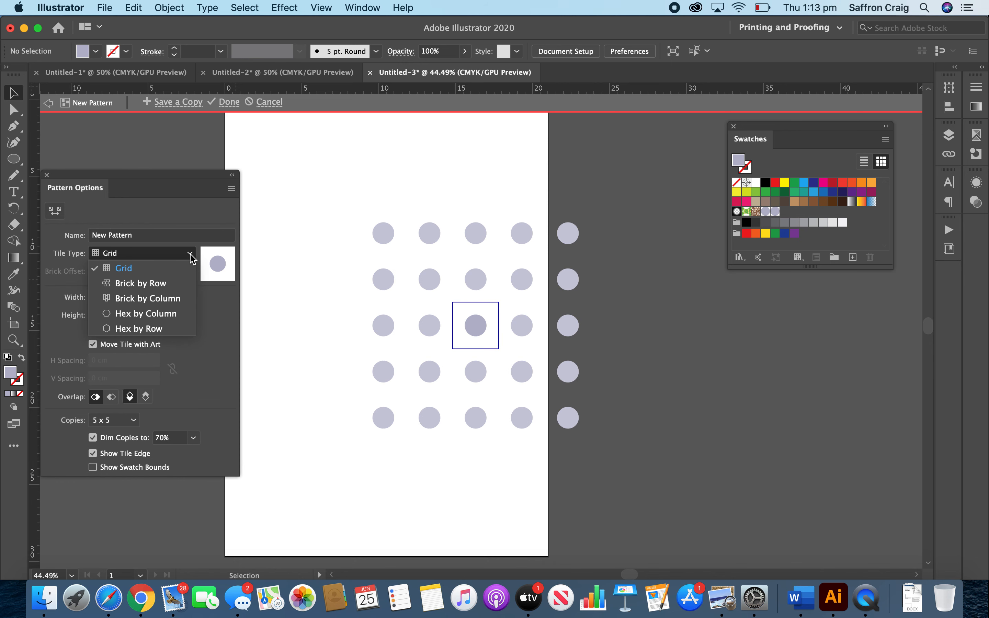
{"action": "left_click", "coordinate": [182, 285]}
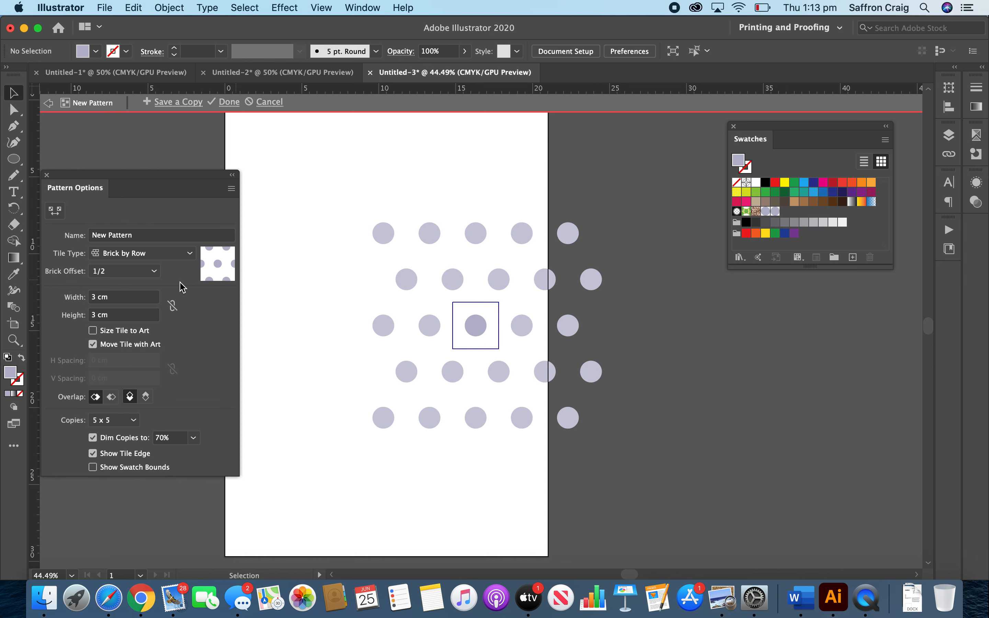
{"action": "left_click", "coordinate": [228, 102]}
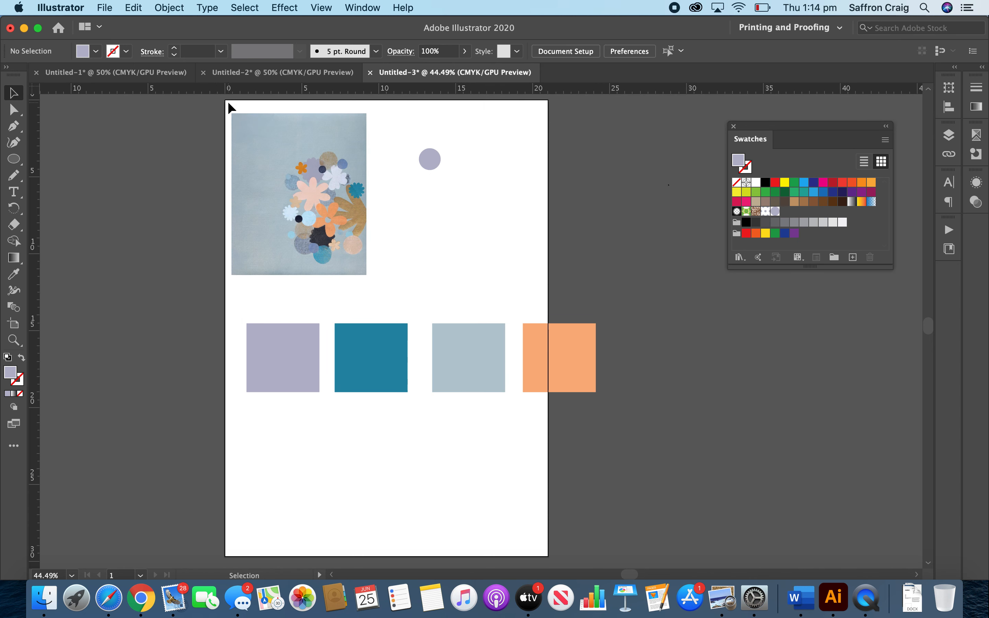
Select the orange square to pick up its fill colour for new shapes.
{"action": "left_click", "coordinate": [554, 345]}
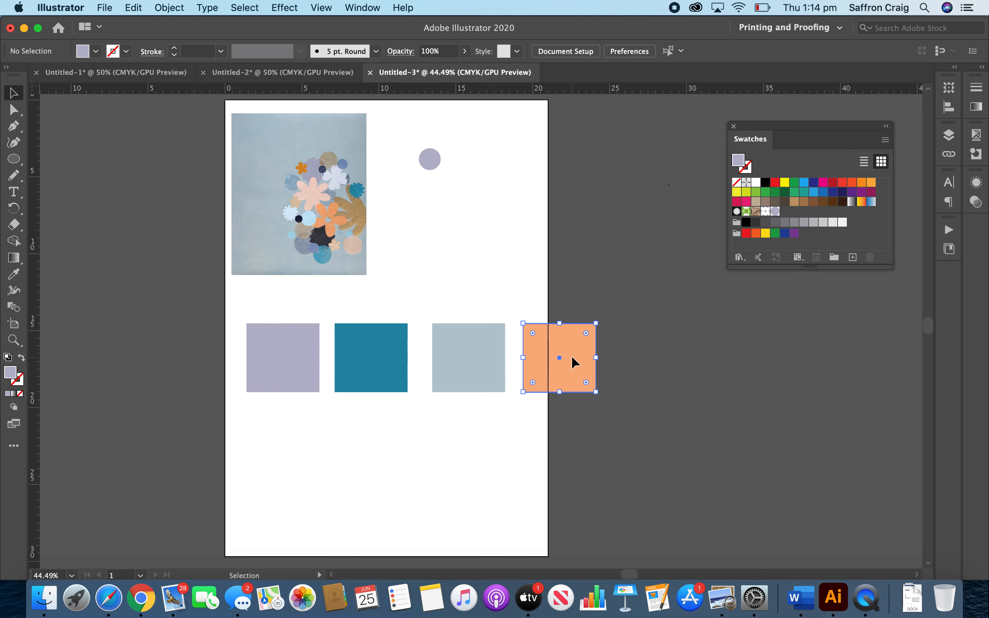
{"action": "key", "text": "m"}
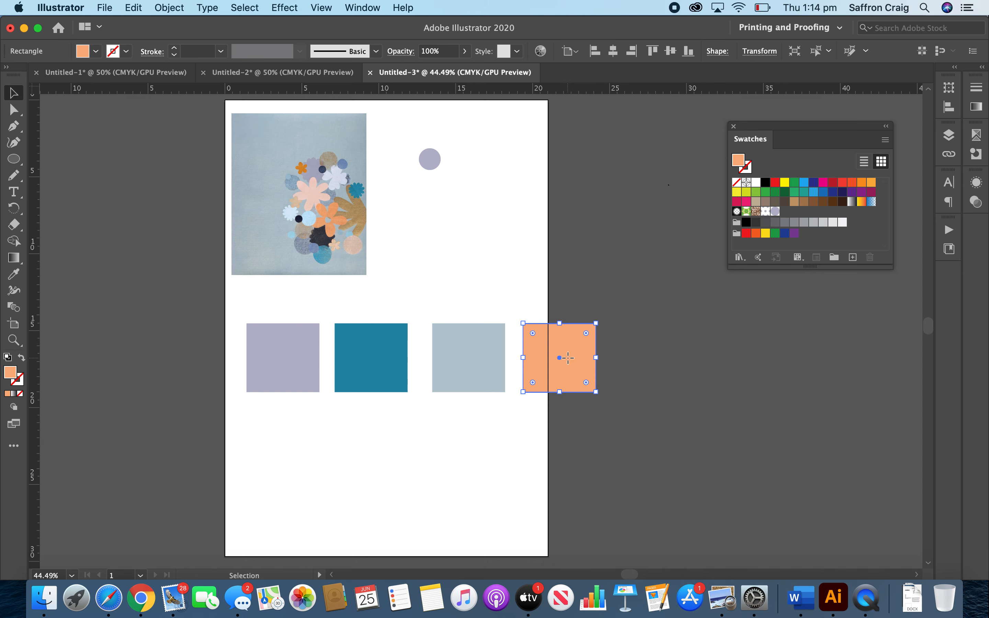
{"action": "left_click_drag", "start_coordinate": [459, 212], "coordinate": [474, 231]}
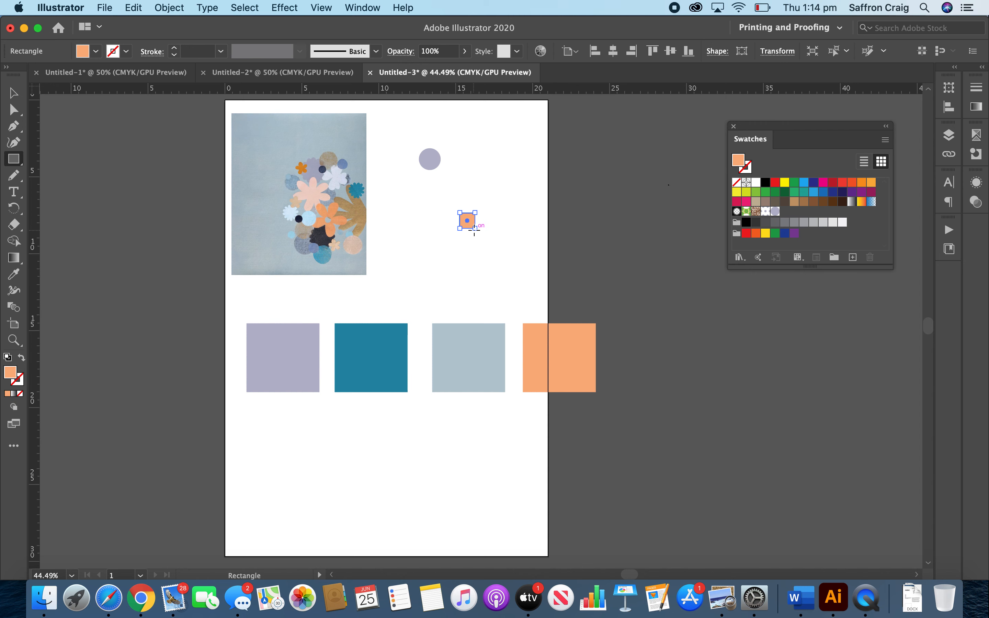
{"action": "key", "text": "Delete"}
Draw an orange circle about 1.3 cm wide below the lilac circle with the Ellipse tool and make a new pattern from it.
{"action": "key", "text": "l"}
{"action": "mouse_move", "coordinate": [474, 230]}
{"action": "left_mouse_down"}
{"action": "mouse_move", "coordinate": [465, 209]}
{"action": "mouse_move", "coordinate": [490, 233]}
{"action": "mouse_move", "coordinate": [478, 231]}
{"action": "left_mouse_up"}
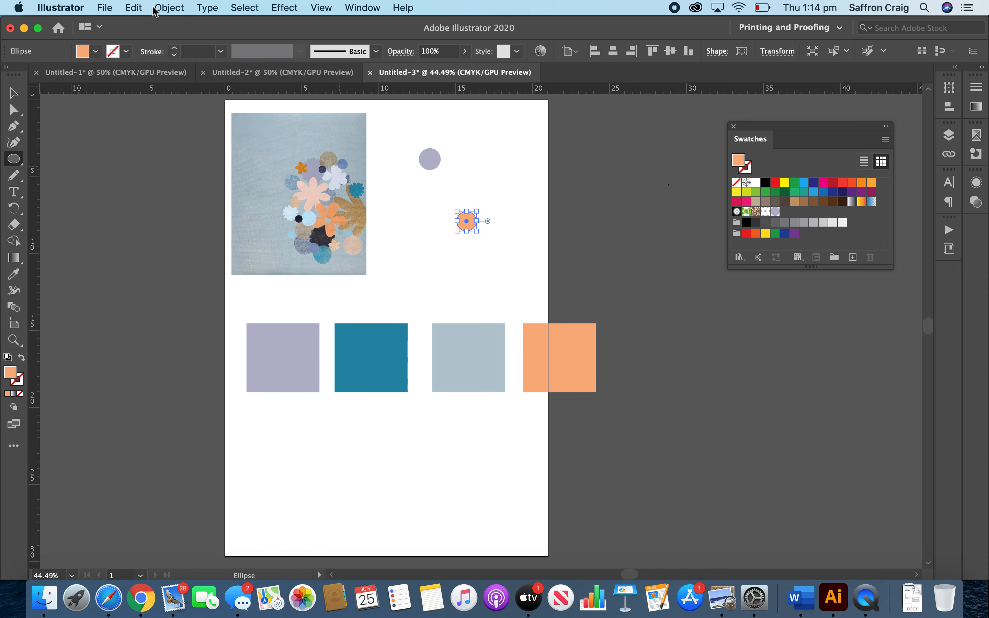
{"action": "left_click", "coordinate": [107, 8]}
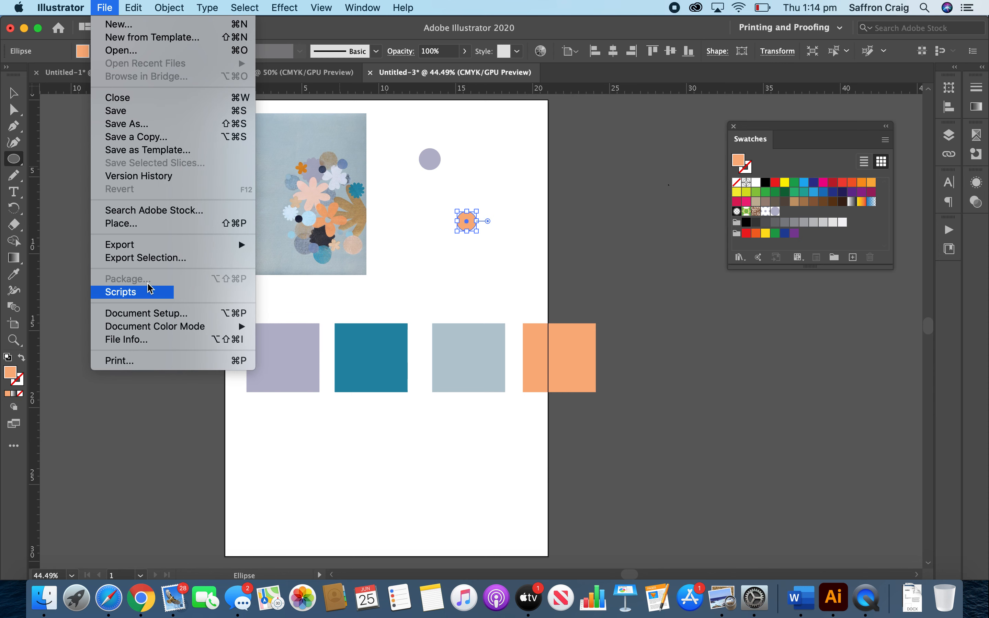
{"action": "mouse_move", "coordinate": [168, 9]}
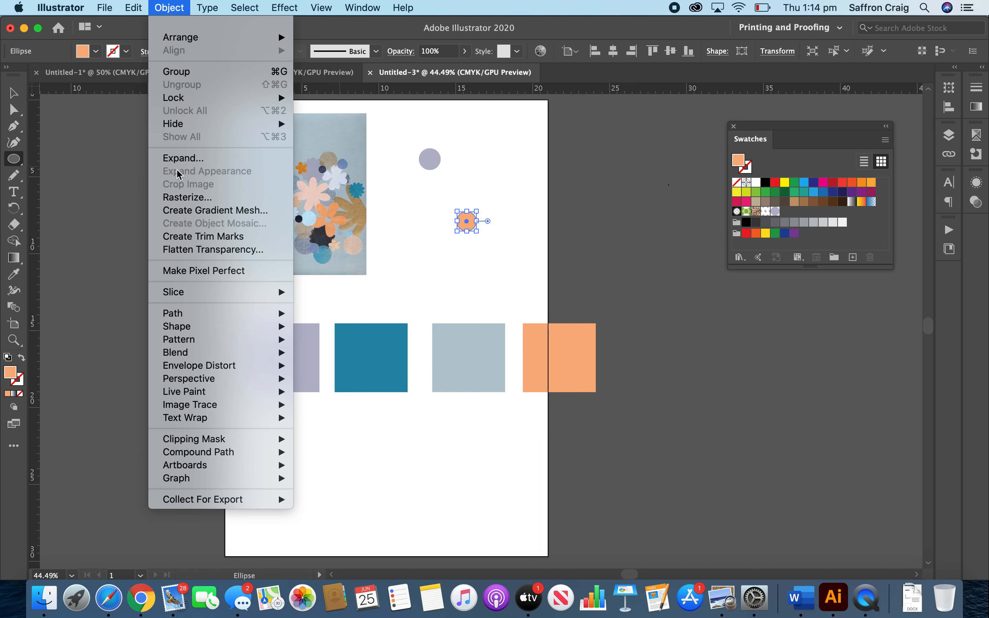
{"action": "mouse_move", "coordinate": [231, 342]}
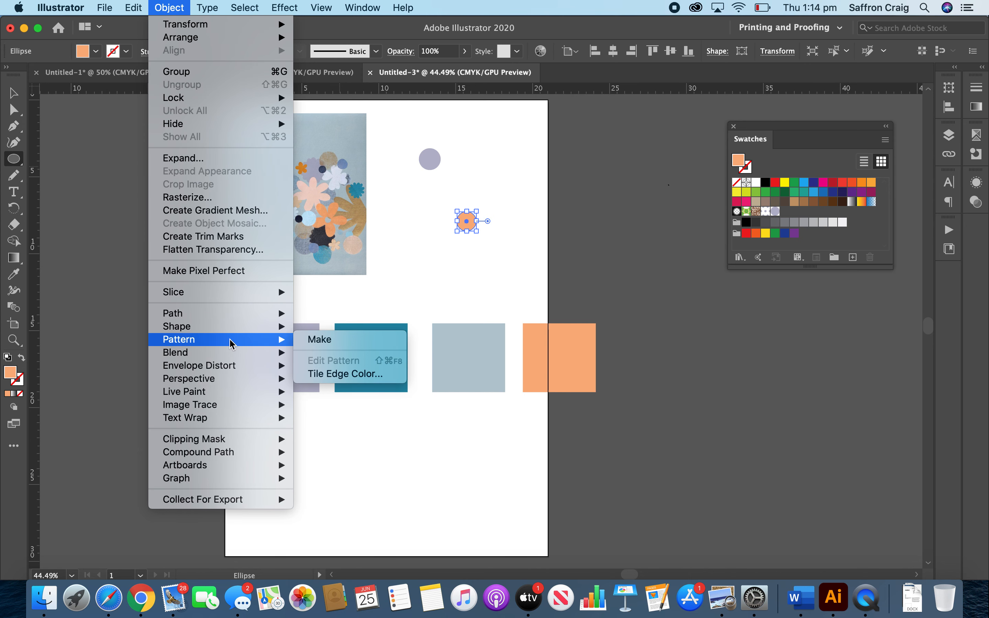
{"action": "left_click", "coordinate": [321, 339]}
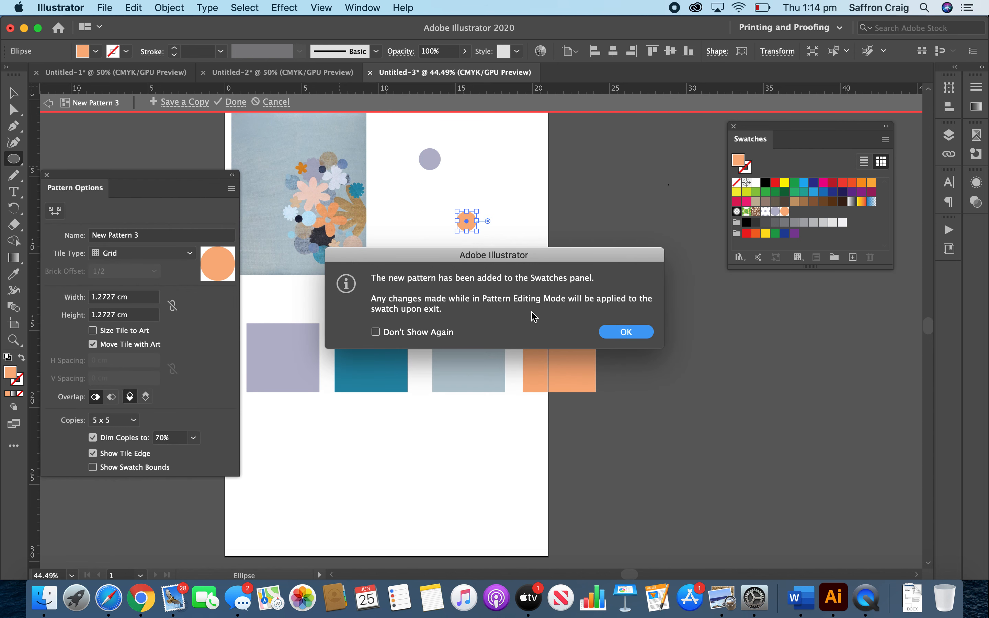
{"action": "left_click", "coordinate": [620, 336]}
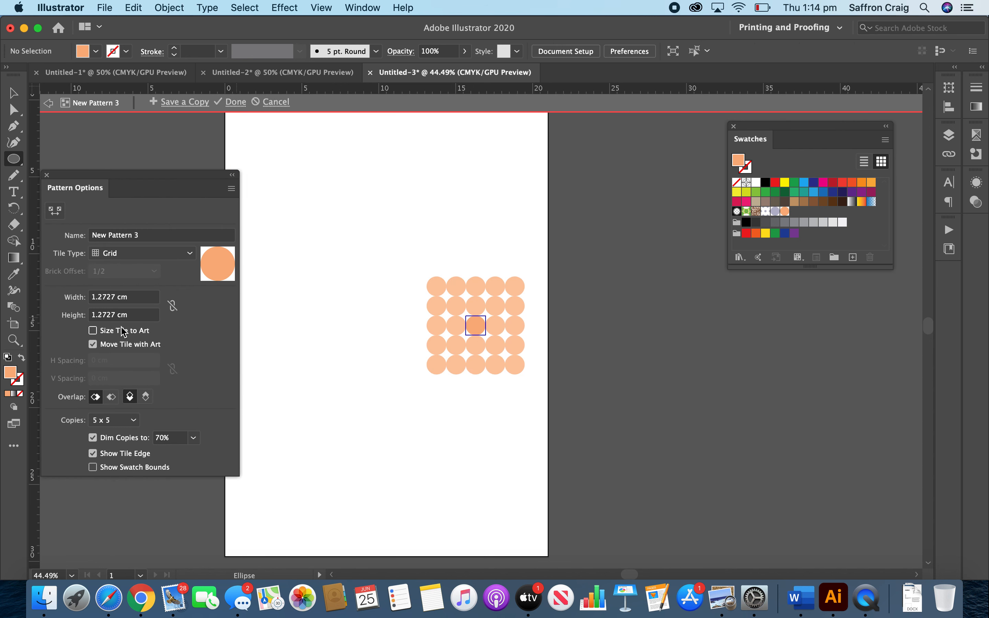
Set the orange pattern's tile width and height to 2 cm and its tile type to Brick by Column.
{"action": "left_click", "coordinate": [115, 297]}
{"action": "left_click_drag", "start_coordinate": [118, 298], "coordinate": [67, 303]}
{"action": "type", "text": "2"}
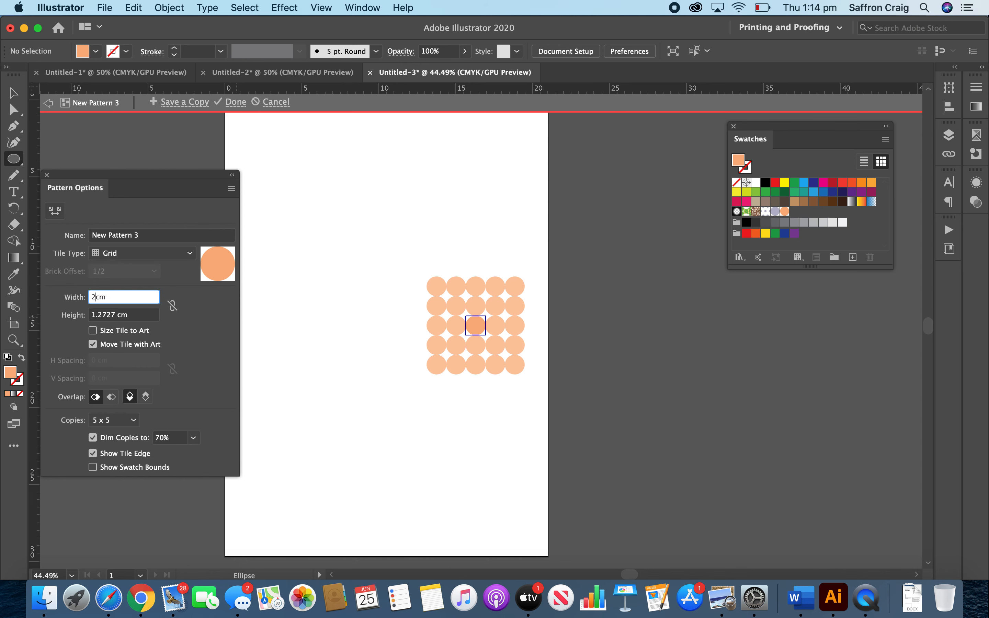
{"action": "left_click_drag", "start_coordinate": [119, 315], "coordinate": [82, 313]}
{"action": "type", "text": "2"}
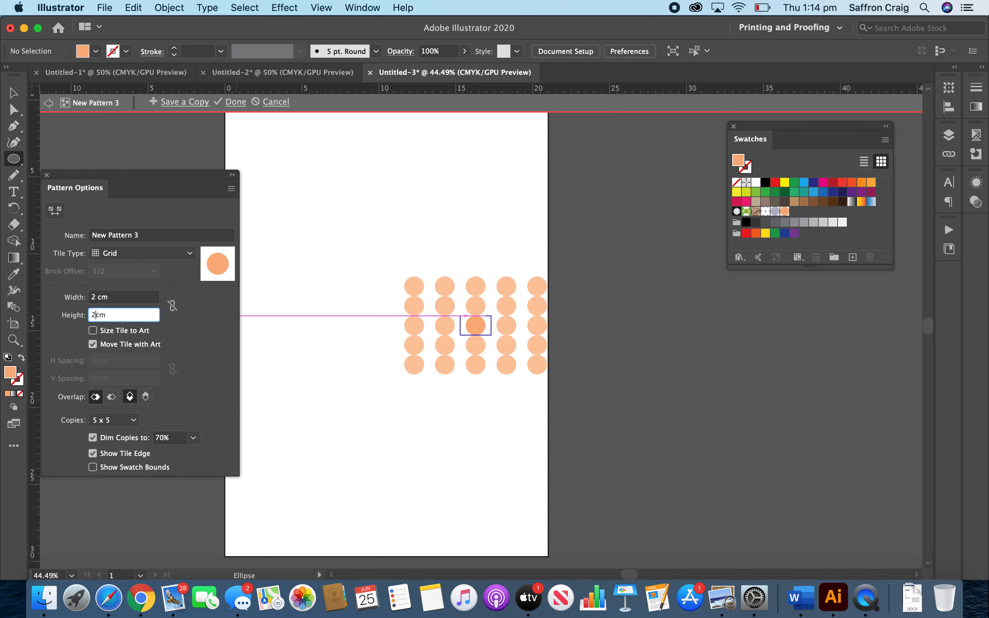
{"action": "key", "text": "Return"}
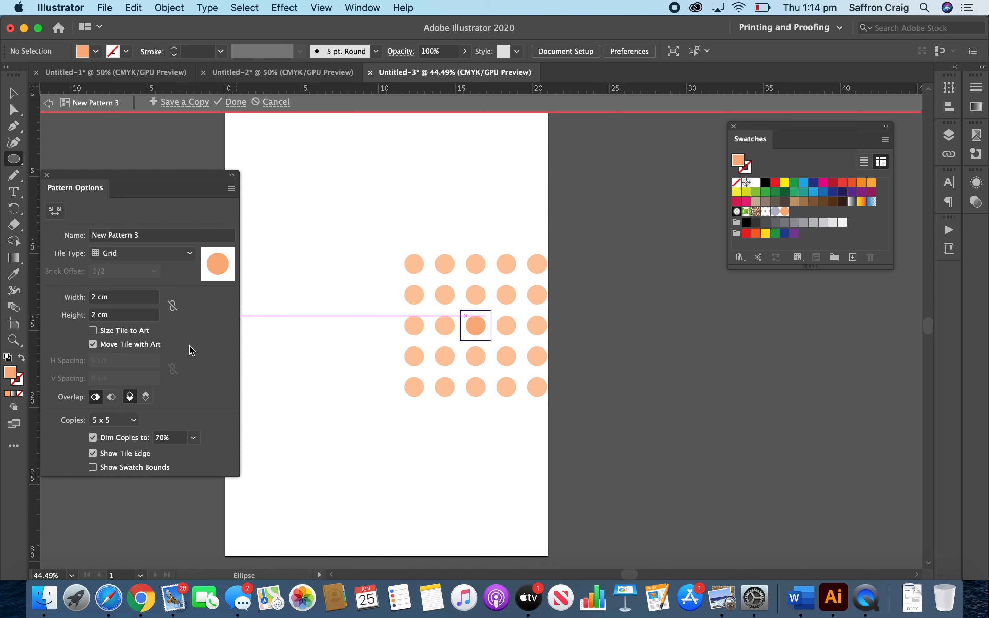
{"action": "left_click", "coordinate": [186, 254]}
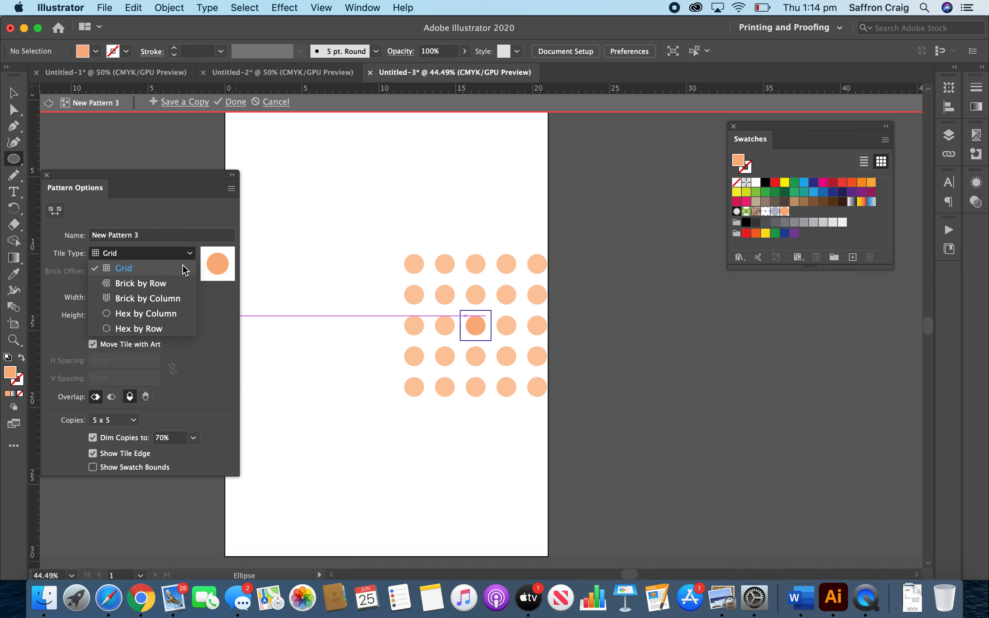
{"action": "left_click", "coordinate": [172, 302]}
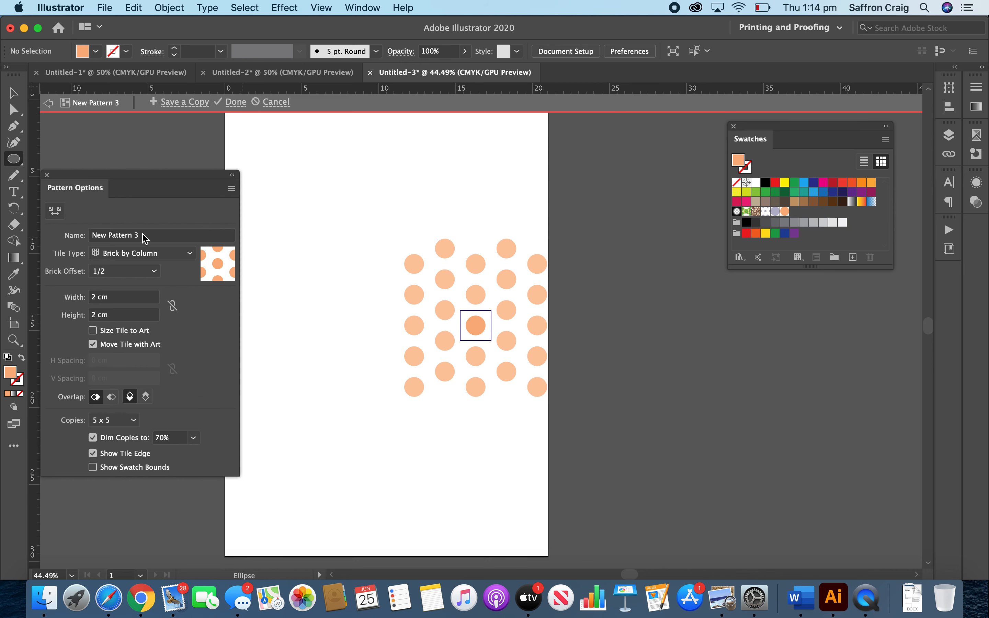
Name the orange pattern "2cm dot" and finish editing it.
{"action": "left_click_drag", "start_coordinate": [144, 238], "coordinate": [55, 239]}
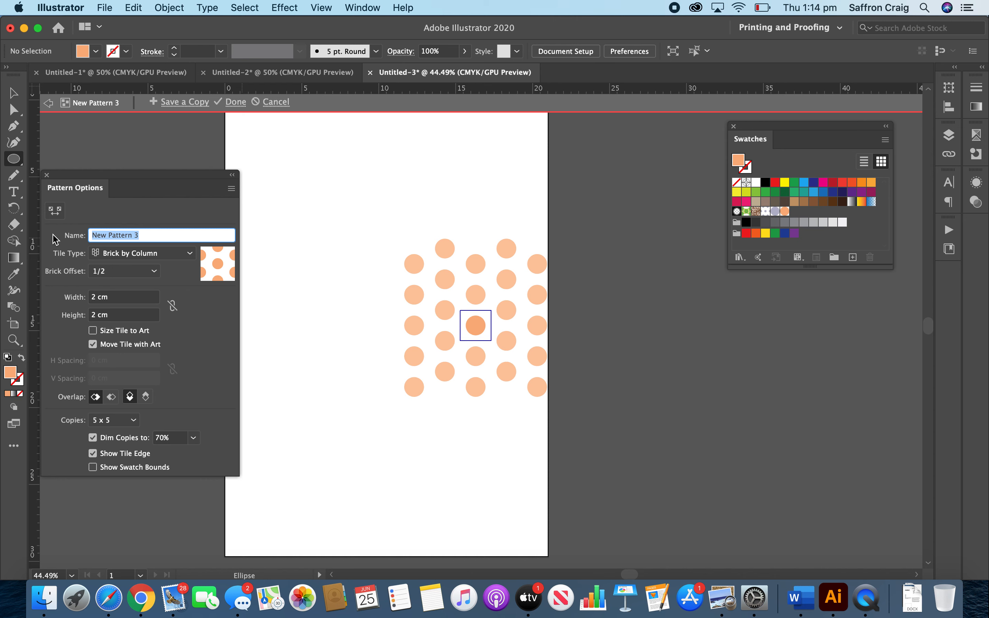
{"action": "type", "text": "2cm dot"}
{"action": "left_click", "coordinate": [232, 103]}
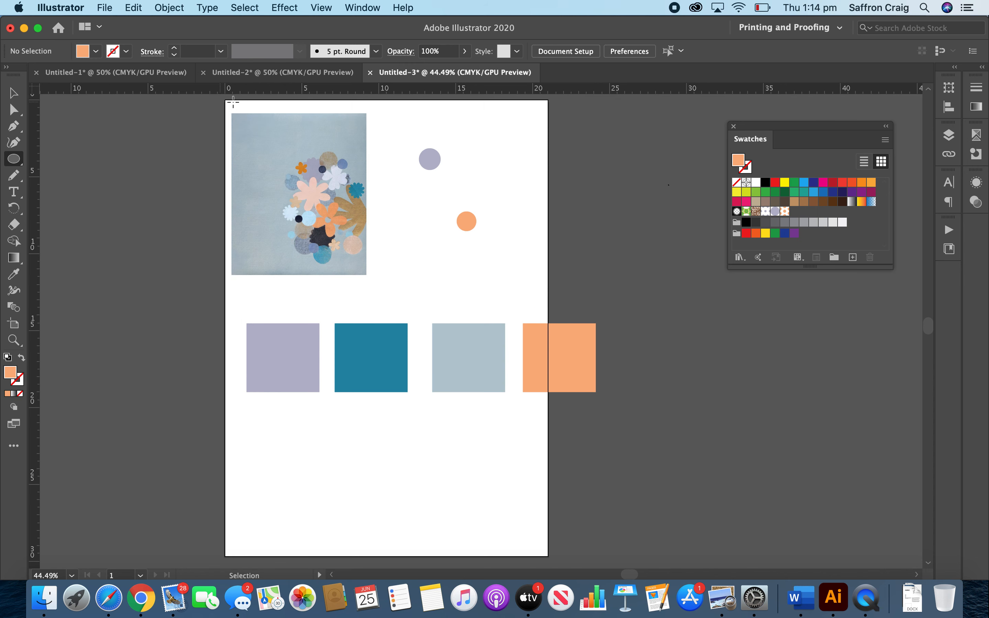
Draw a square below the lilac and teal squares and fill it with the orange dot pattern swatch.
{"action": "key", "text": "m"}
{"action": "left_click_drag", "start_coordinate": [258, 427], "coordinate": [343, 513]}
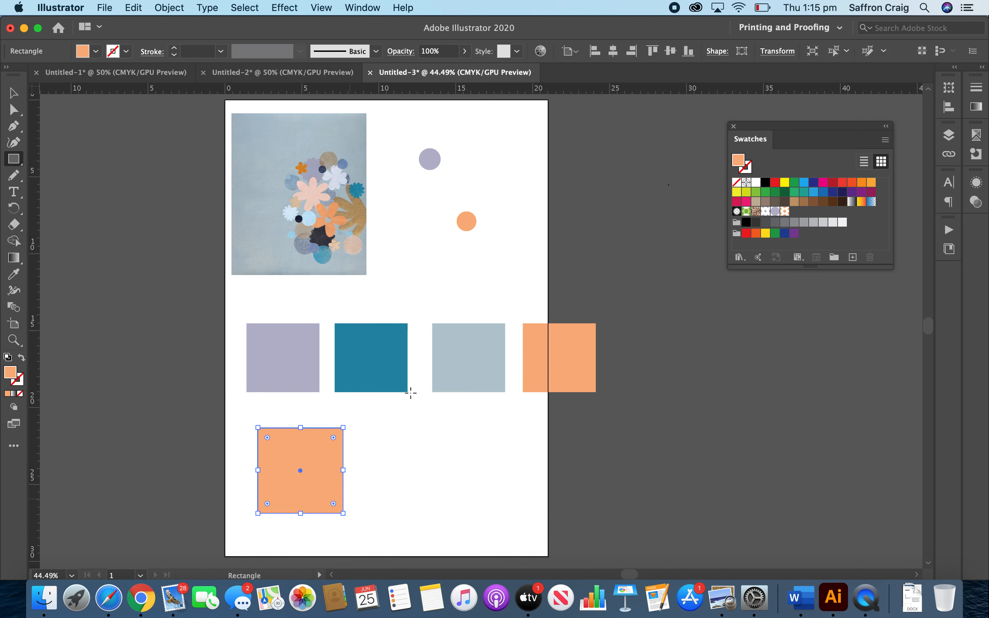
{"action": "left_click", "coordinate": [785, 211]}
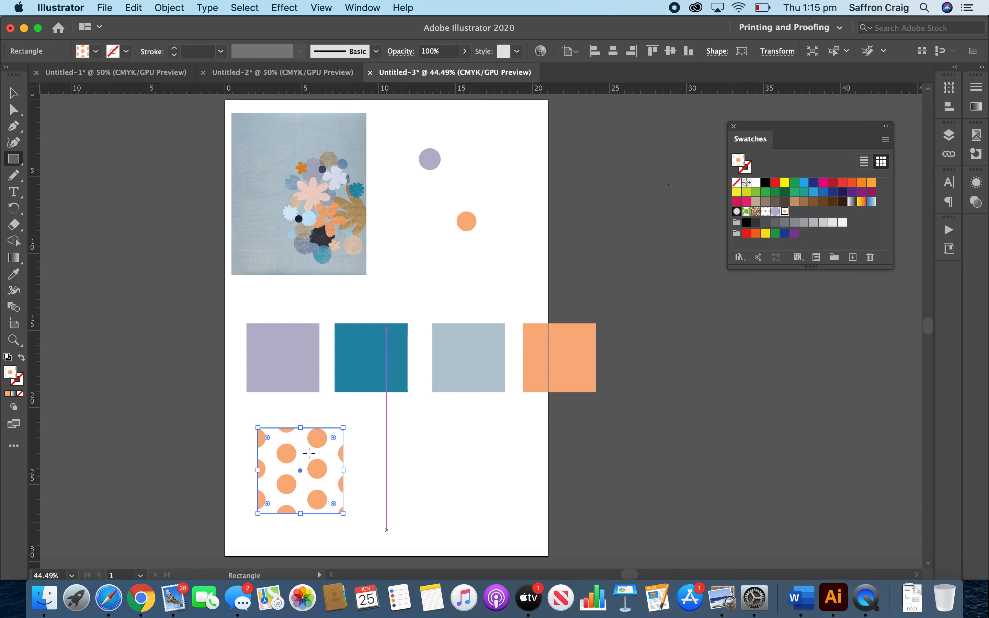
Duplicate the orange-dotted square alongside itself and fill the left one with the tightly packed lilac circle pattern.
{"action": "left_click", "coordinate": [14, 95]}
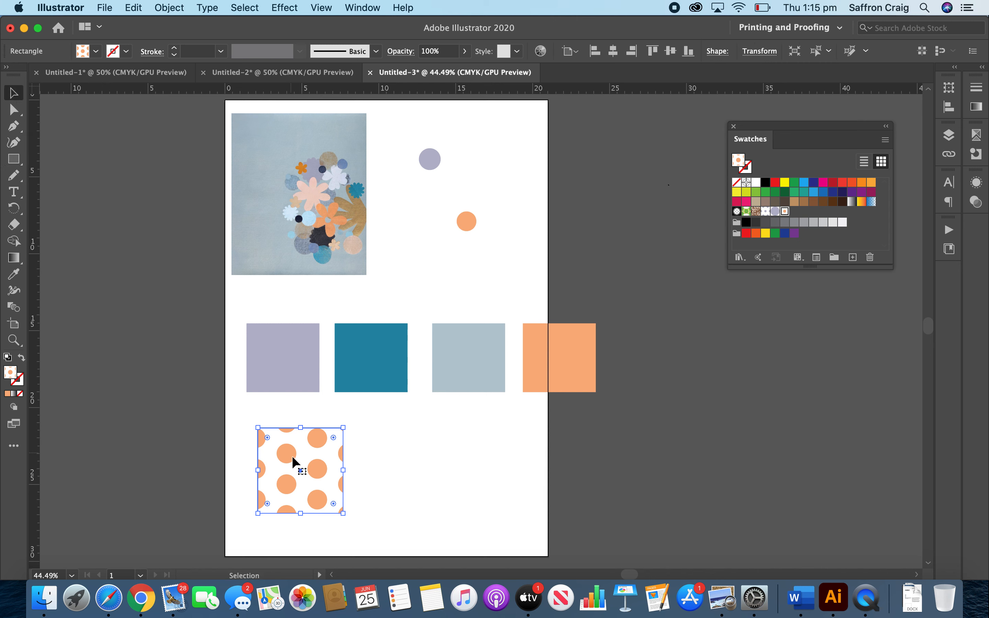
{"action": "mouse_move", "coordinate": [306, 487]}
{"action": "left_mouse_down"}
{"action": "mouse_move", "coordinate": [422, 487]}
{"action": "mouse_move", "coordinate": [310, 488]}
{"action": "left_mouse_up"}
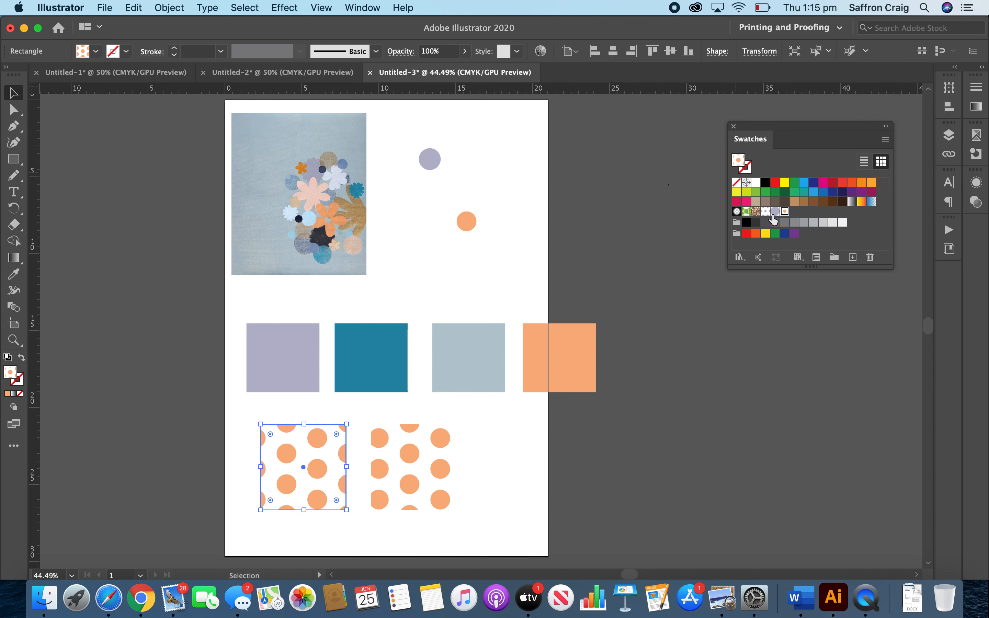
{"action": "left_click", "coordinate": [774, 212]}
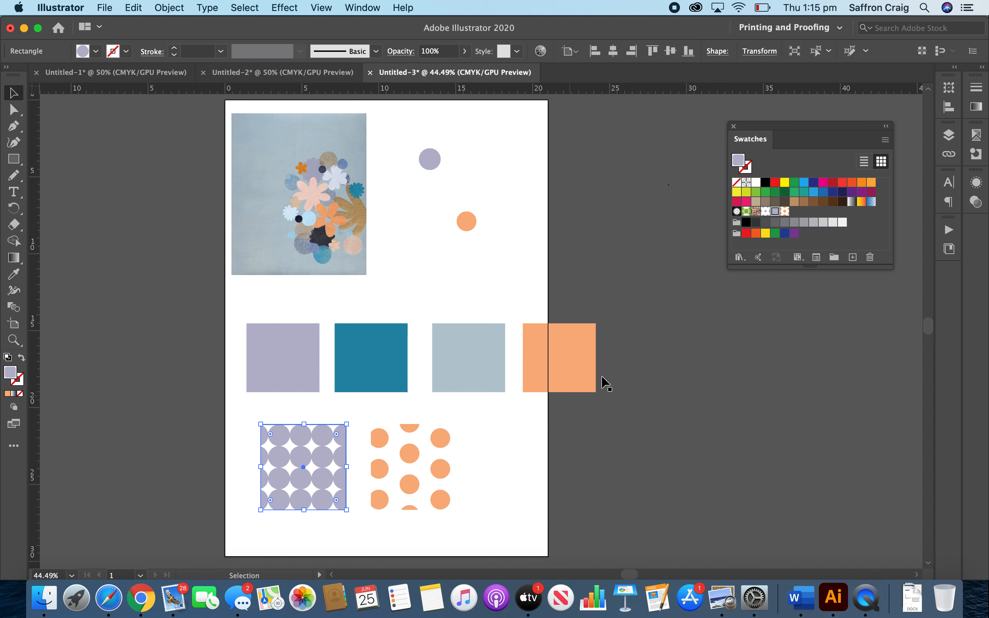
Duplicate the orange-dotted square to its right and fill the copy with the widely spaced lilac dot pattern.
{"action": "left_click", "coordinate": [429, 473]}
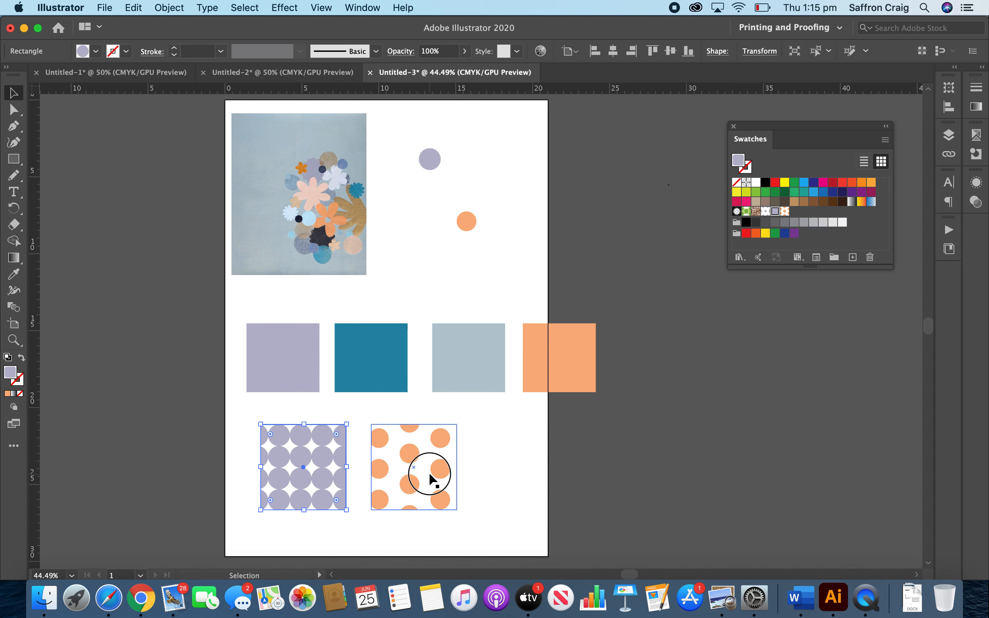
{"action": "left_click_drag", "start_coordinate": [403, 466], "coordinate": [518, 465]}
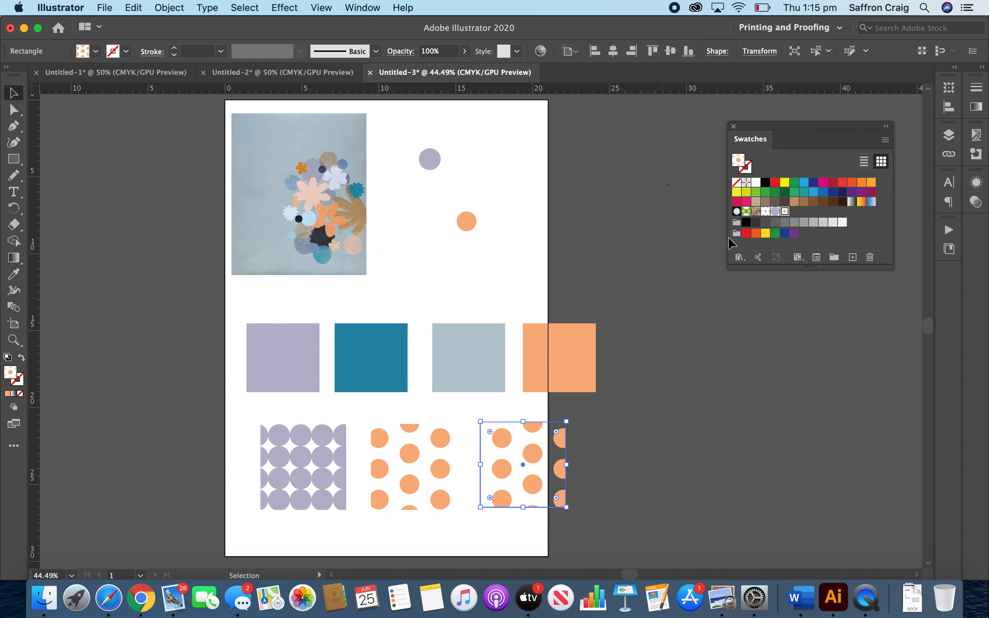
{"action": "left_click", "coordinate": [766, 213]}
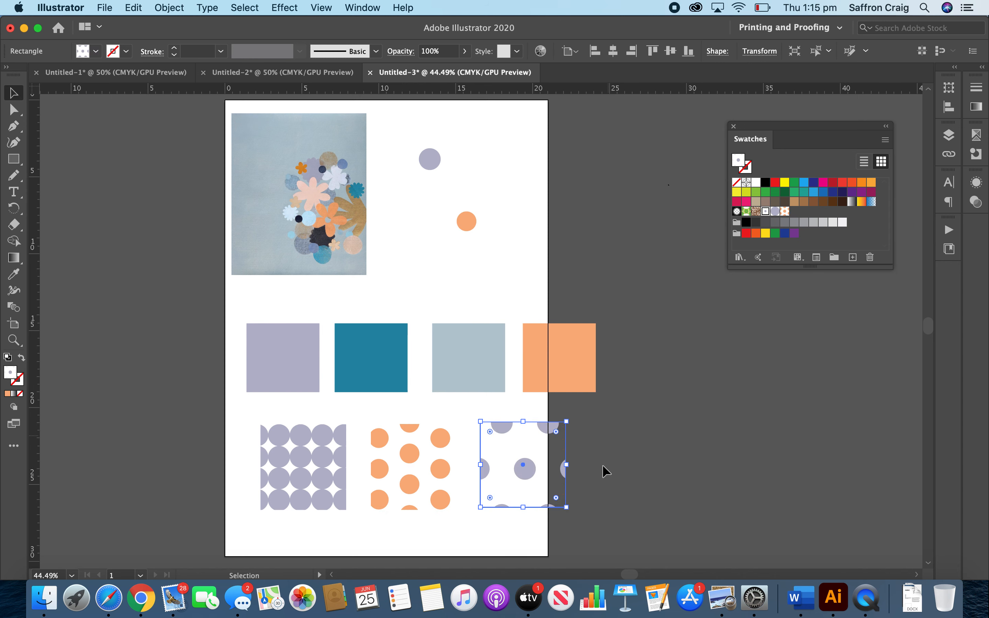
Align the top edges of the three patterned squares, using the left square as the key object.
{"action": "left_click_drag", "start_coordinate": [588, 477], "coordinate": [236, 460]}
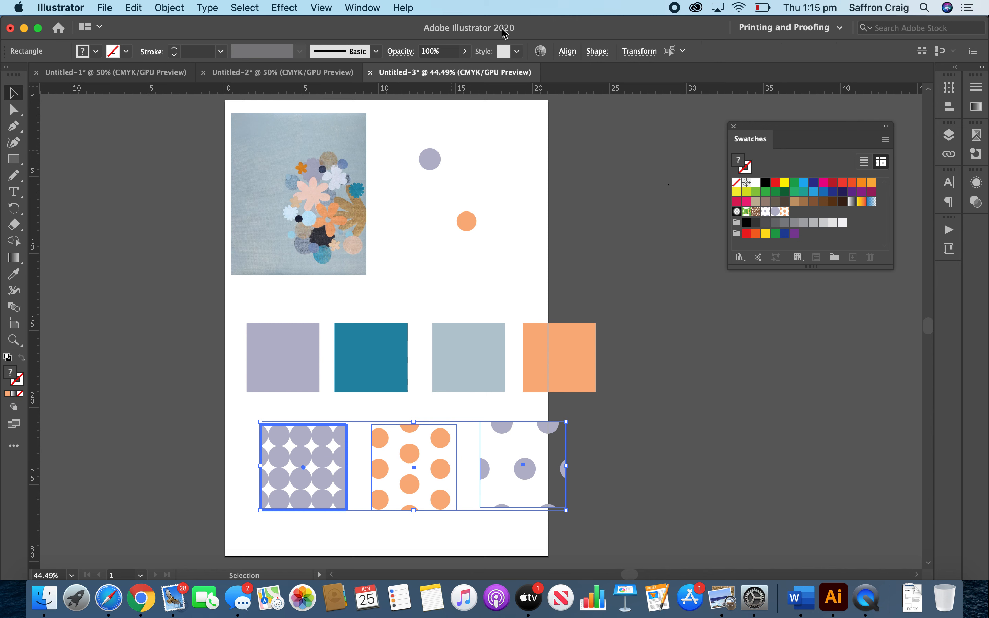
{"action": "left_click", "coordinate": [563, 57]}
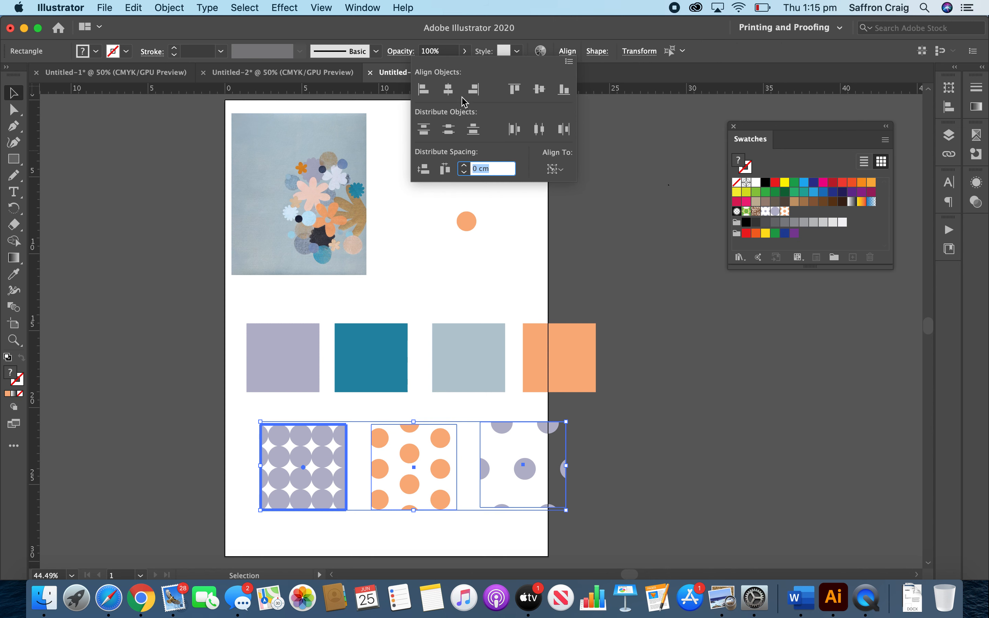
{"action": "left_click", "coordinate": [520, 98]}
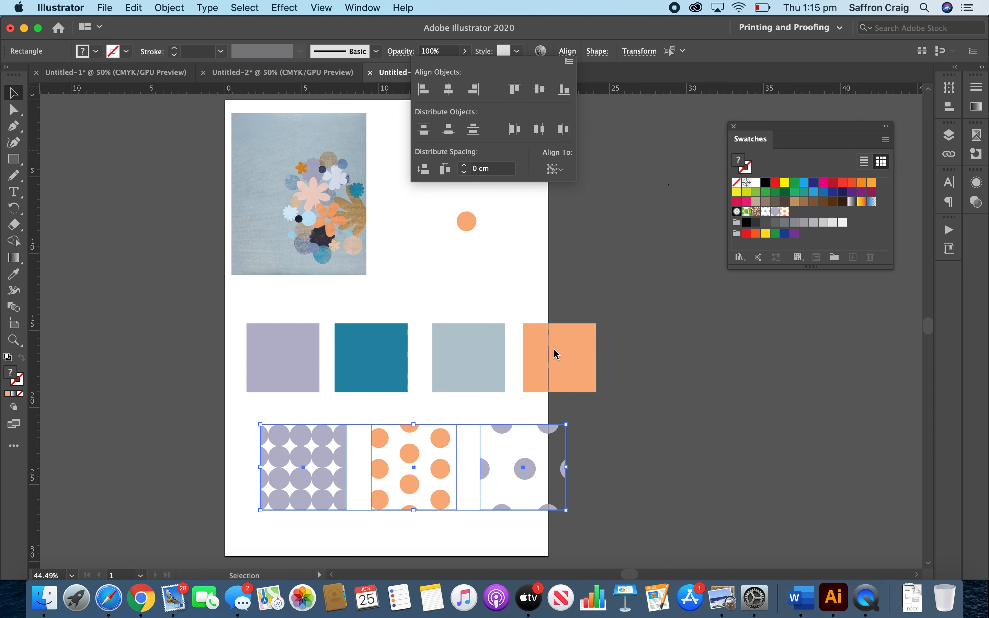
Nudge the three patterned squares to the left so that all of them fit inside the artboard.
{"action": "left_click", "coordinate": [526, 470]}
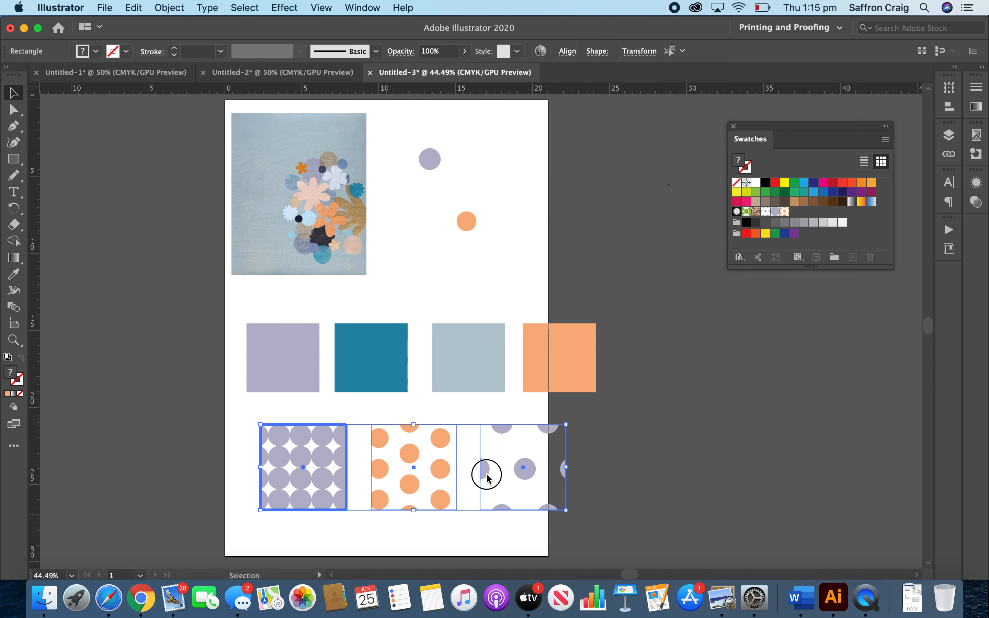
{"action": "key", "text": "Left"}
{"action": "key", "text": "Left"}
{"action": "key", "text": "Left"}
{"action": "key", "text": "Left"}
{"action": "key", "text": "Left"}
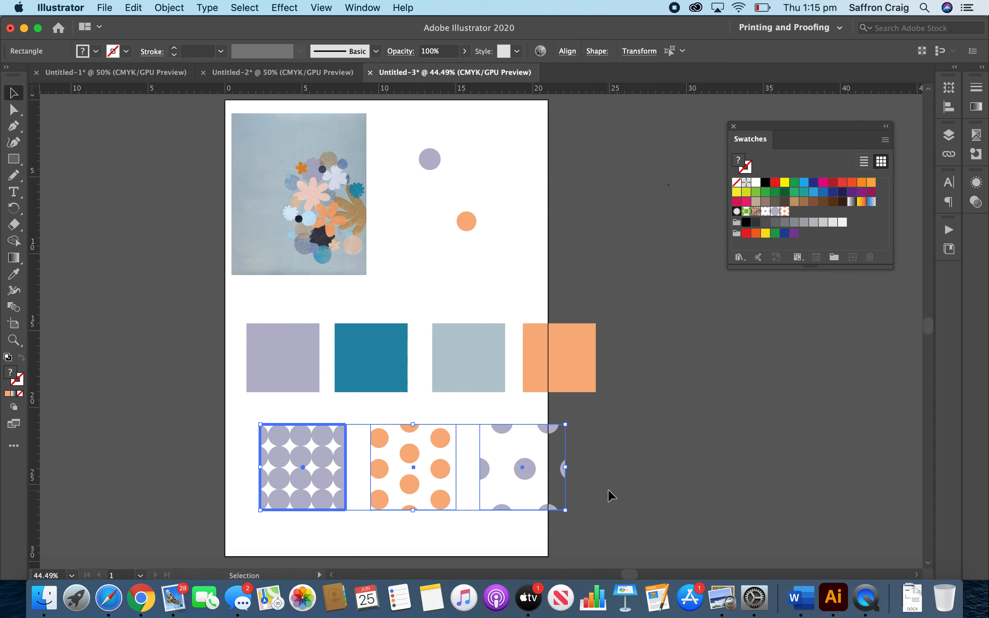
{"action": "key", "text": "Left"}
{"action": "key", "text": "Left"}
{"action": "key", "text": "Left"}
{"action": "key", "text": "Left"}
{"action": "key", "text": "Left"}
{"action": "key", "text": "Left"}
{"action": "key", "text": "Left"}
{"action": "key", "text": "Left"}
{"action": "key", "text": "Left"}
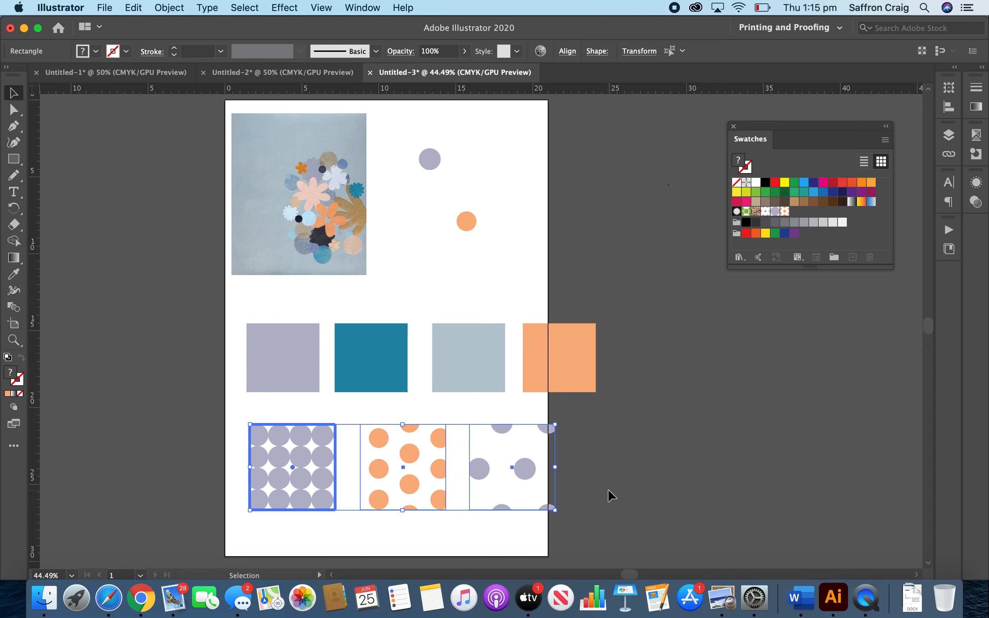
{"action": "key", "text": "Left"}
{"action": "key", "text": "Left"}
{"action": "key", "text": "Left"}
{"action": "key", "text": "Left"}
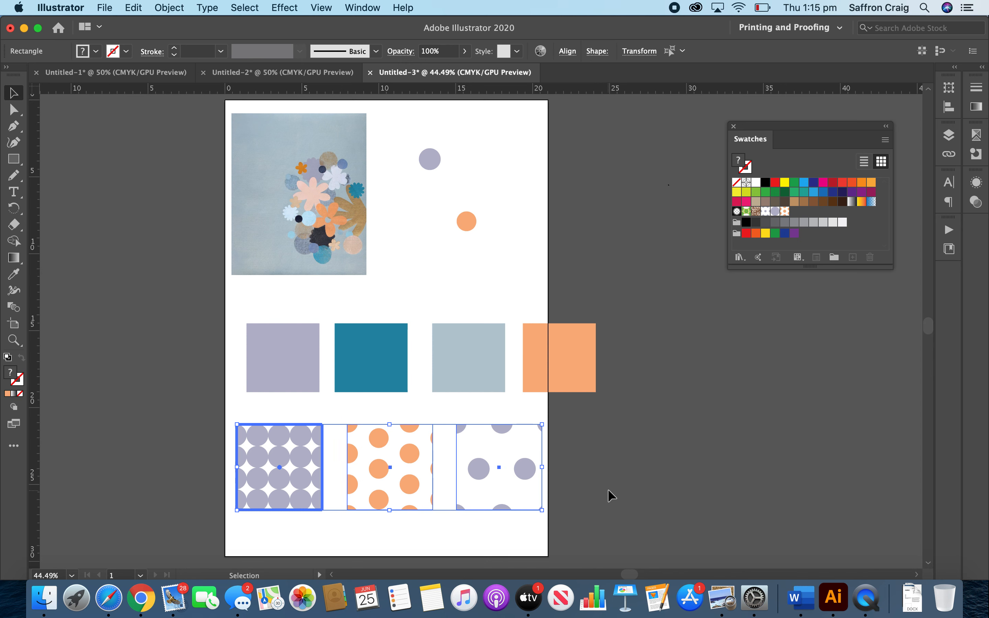
Scale the four palette colour squares down together and place them in a row directly beneath the artwork.
{"action": "left_click_drag", "start_coordinate": [198, 324], "coordinate": [522, 359]}
{"action": "left_click_drag", "start_coordinate": [552, 320], "coordinate": [535, 355]}
{"action": "left_click_drag", "start_coordinate": [318, 373], "coordinate": [346, 307]}
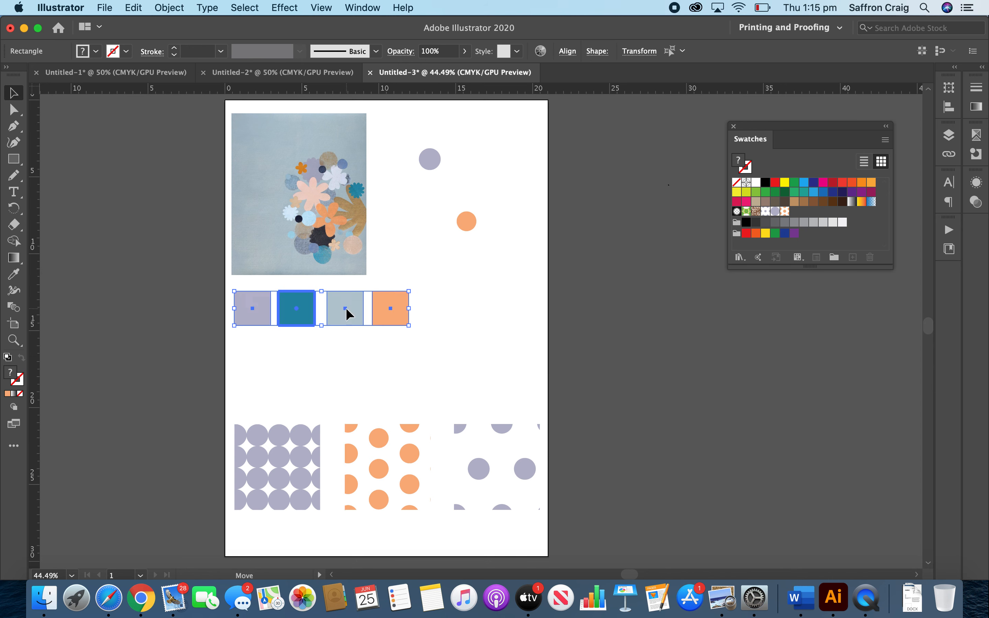
{"action": "left_click", "coordinate": [430, 402]}
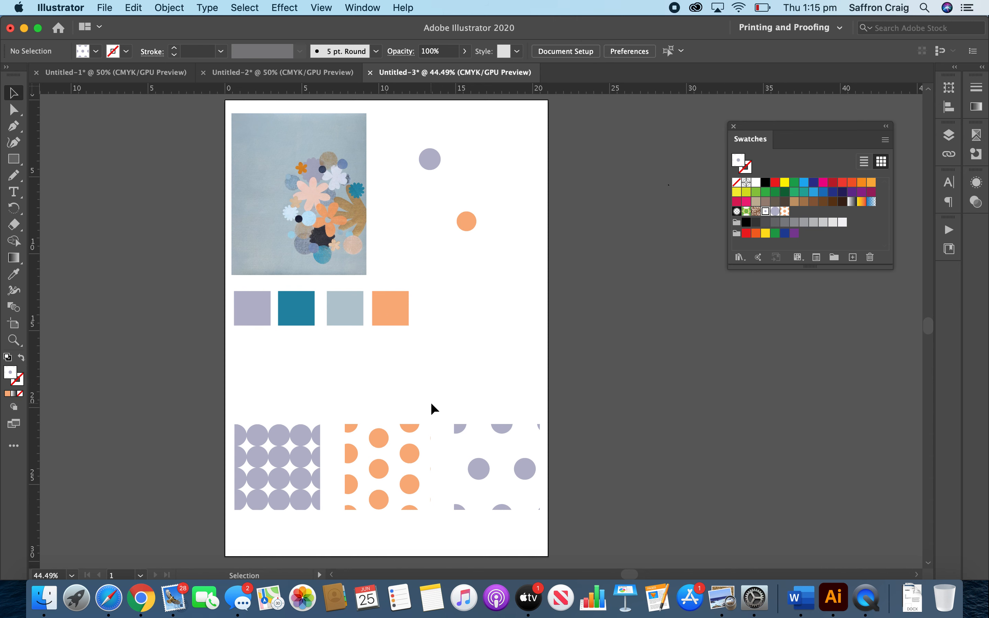
Duplicate the small orange square and enlarge the copy into a rectangle above the widely spaced lilac pattern.
{"action": "left_click", "coordinate": [394, 308]}
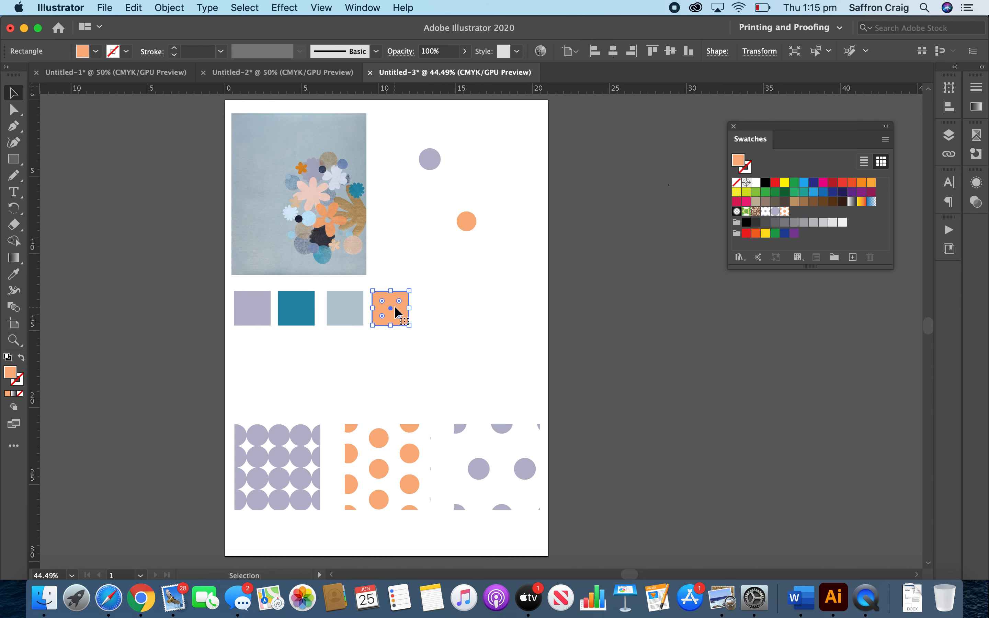
{"action": "left_click_drag", "start_coordinate": [395, 307], "coordinate": [530, 288]}
{"action": "left_click_drag", "start_coordinate": [439, 371], "coordinate": [421, 391]}
{"action": "left_click", "coordinate": [489, 270]}
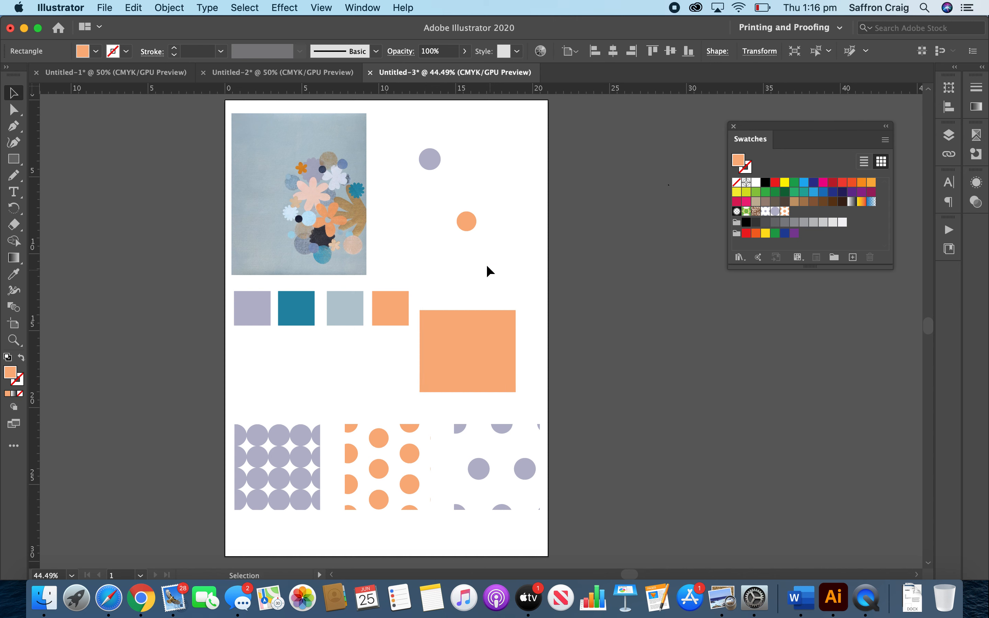
Give the orange circle beside the artwork a white fill and no stroke.
{"action": "left_click", "coordinate": [467, 225]}
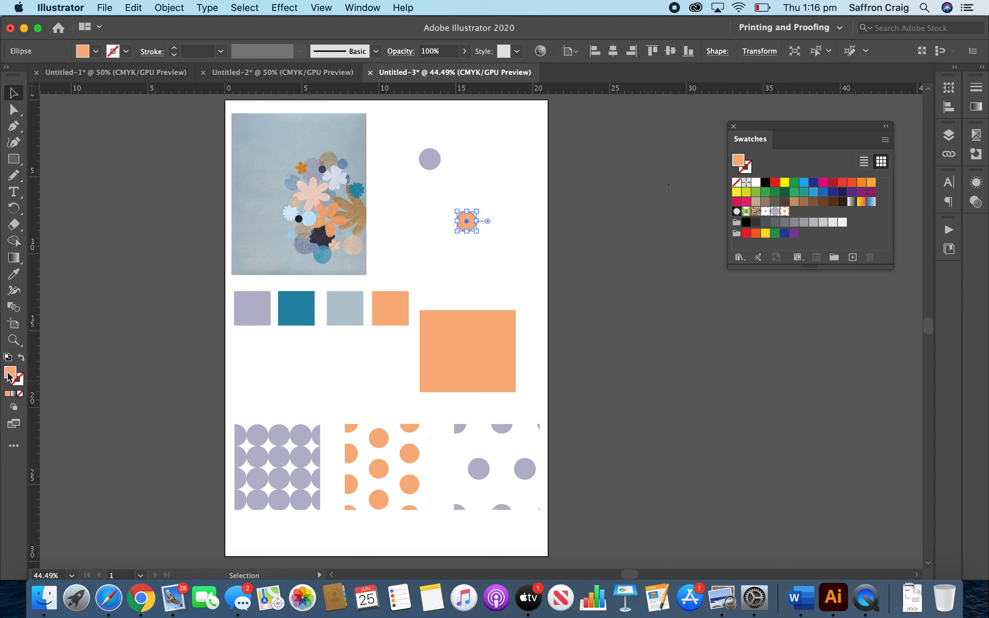
{"action": "left_click", "coordinate": [7, 357]}
{"action": "left_click", "coordinate": [21, 382]}
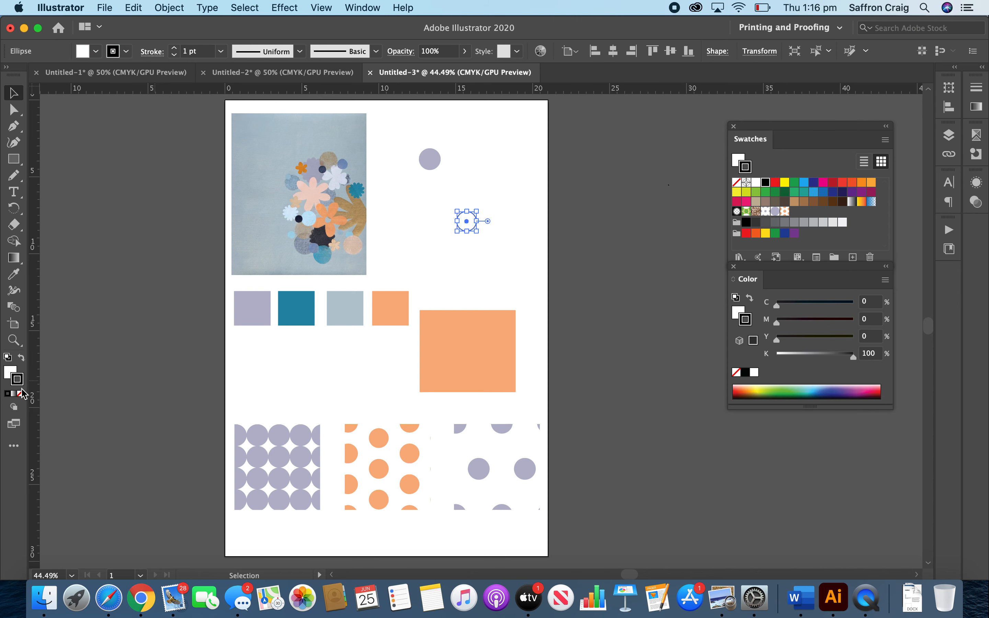
{"action": "left_click", "coordinate": [20, 394]}
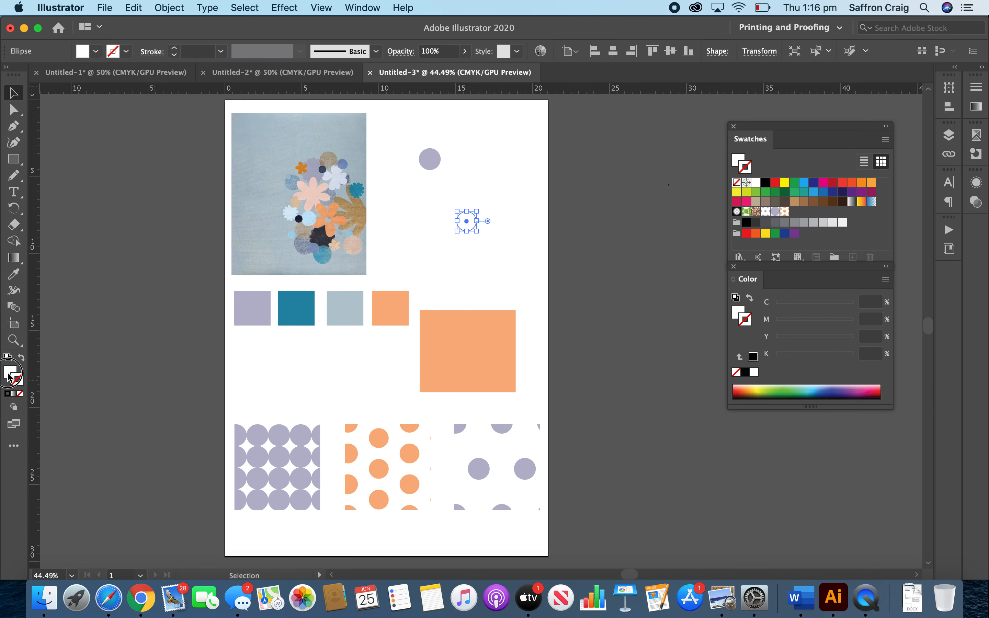
Make a new pattern swatch from the white circle using the Grid tile type.
{"action": "left_click", "coordinate": [168, 8]}
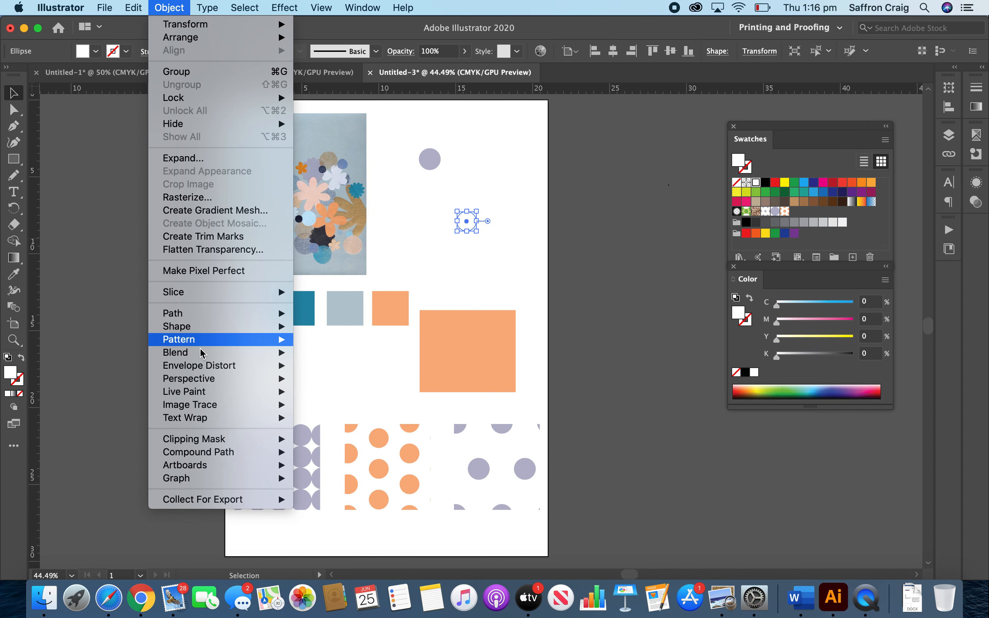
{"action": "mouse_move", "coordinate": [198, 340]}
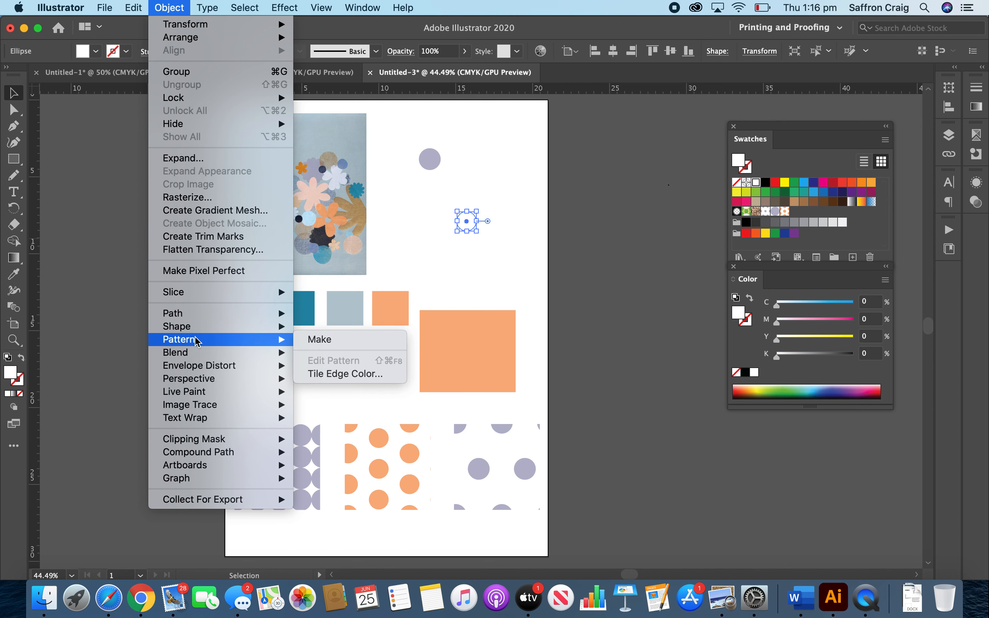
{"action": "left_click", "coordinate": [307, 334]}
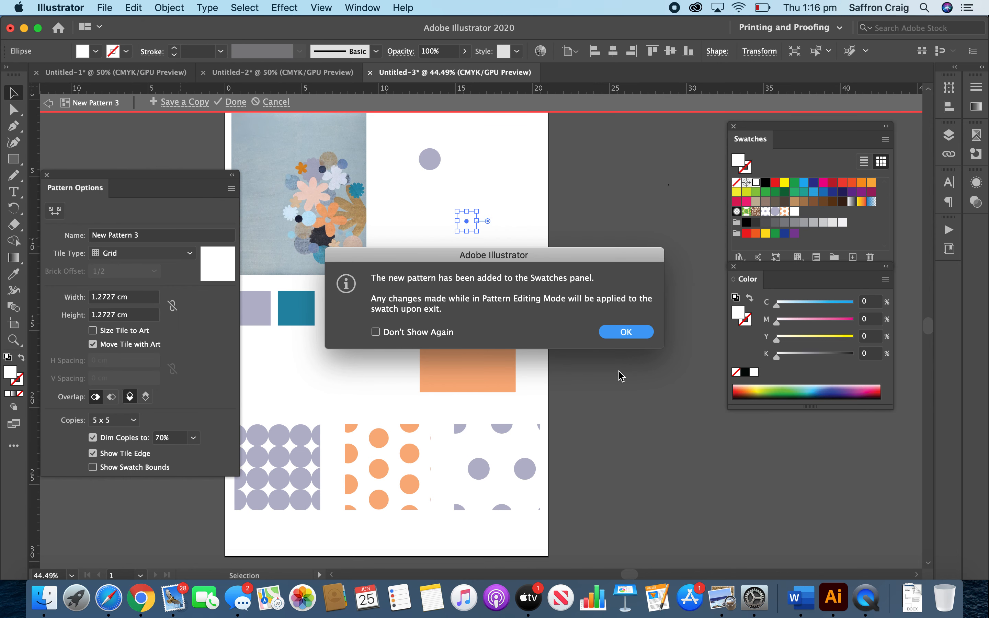
{"action": "left_click", "coordinate": [626, 332]}
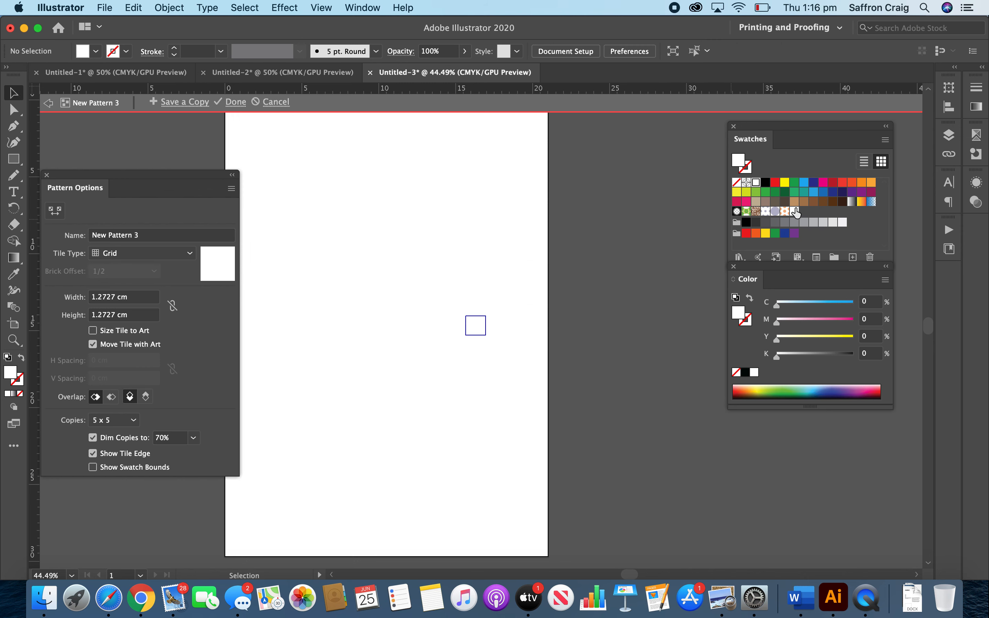
{"action": "left_click", "coordinate": [237, 103]}
{"action": "left_click", "coordinate": [458, 332]}
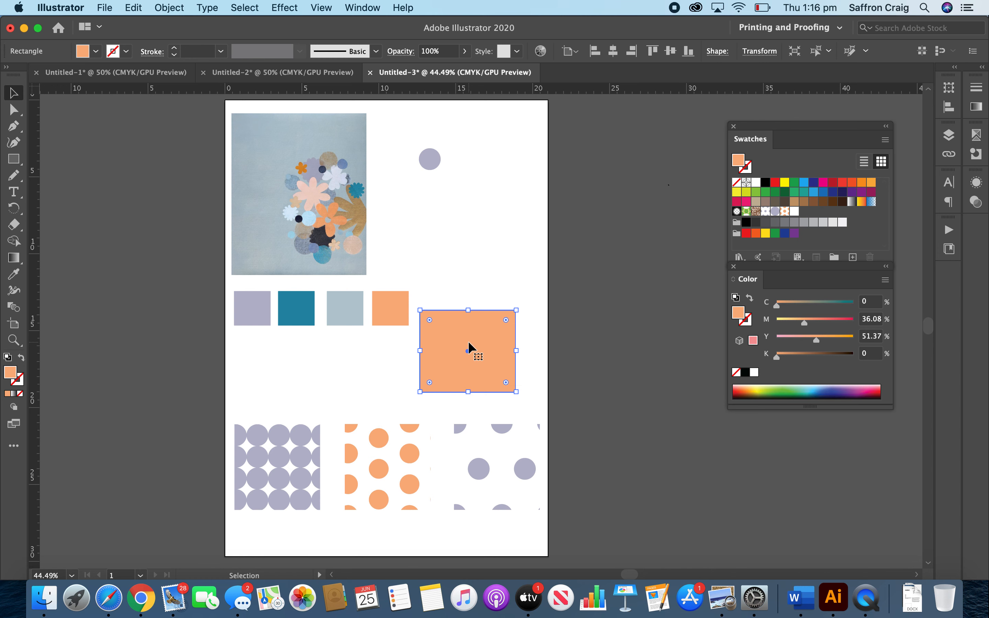
{"action": "key", "text": "super+f"}
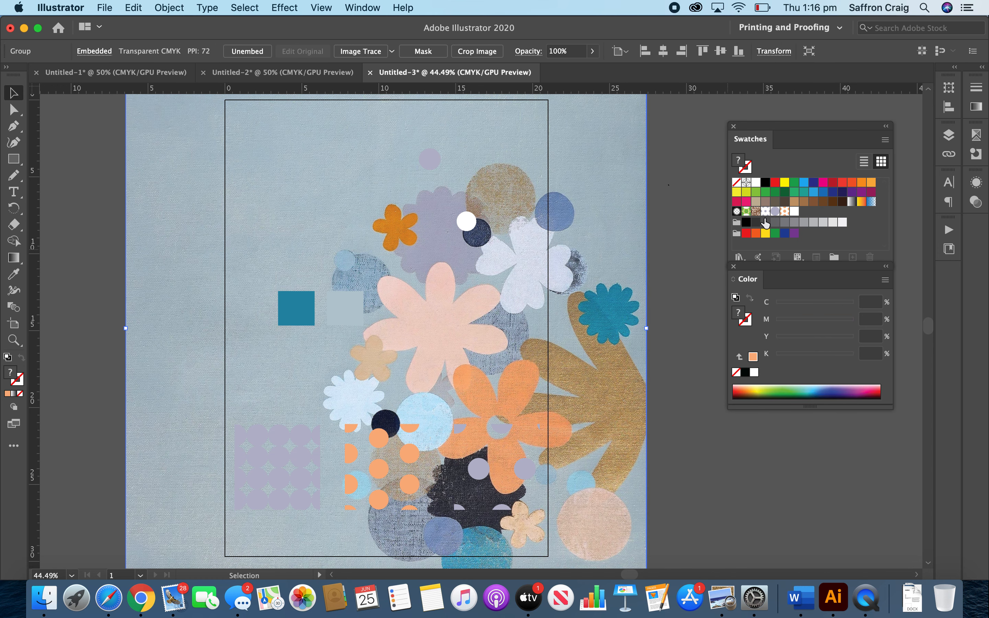
{"action": "left_click", "coordinate": [794, 211]}
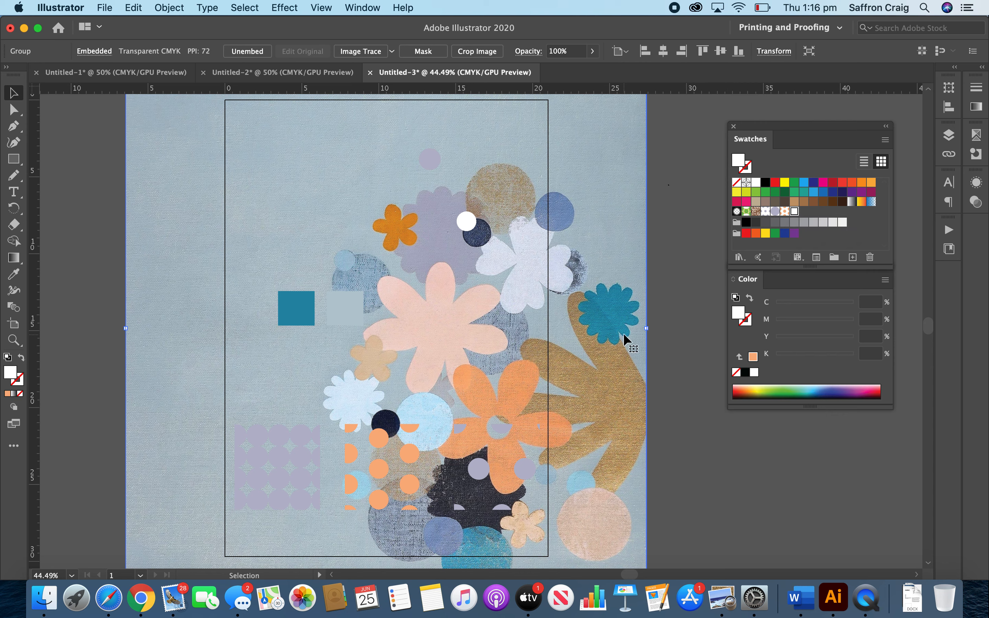
{"action": "key", "text": "super+Tab"}
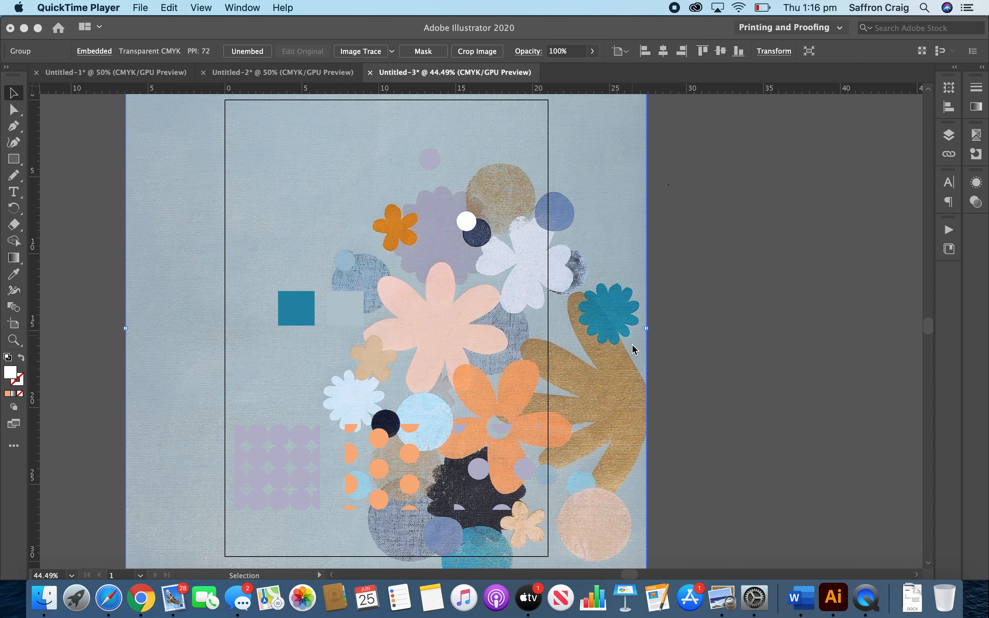
{"action": "key", "text": "super+Tab"}
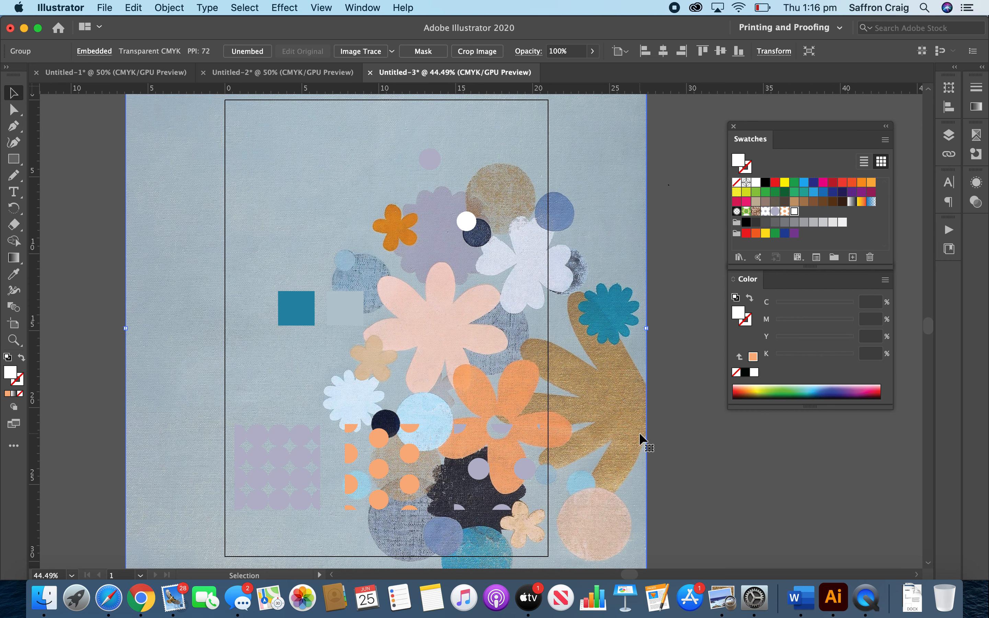
{"action": "key", "text": "Delete"}
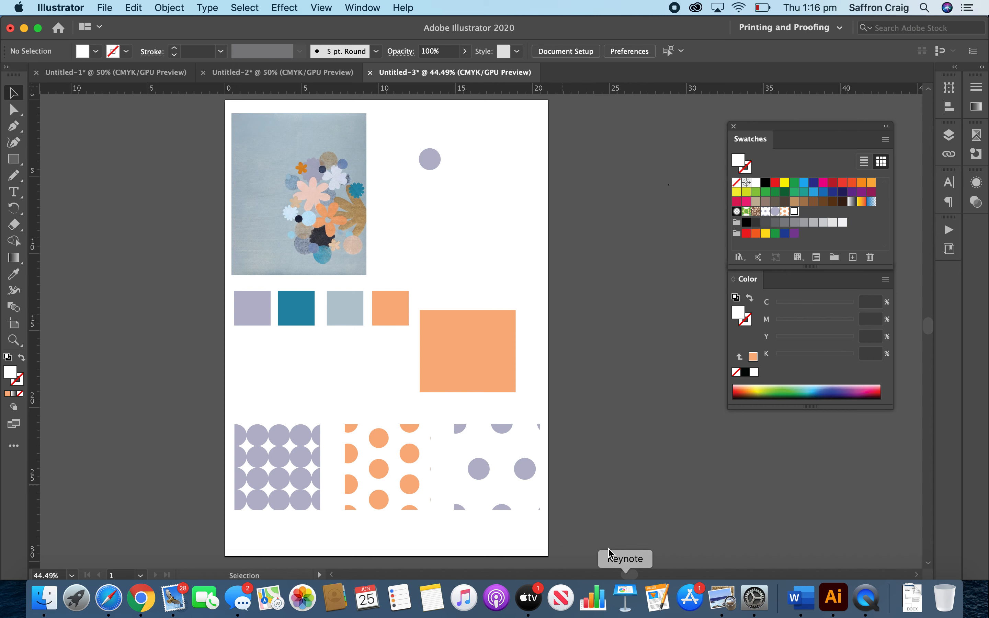
Move the large orange rectangle up, duplicate it in front, and nudge the copy until it exactly covers the original.
{"action": "left_click", "coordinate": [441, 368]}
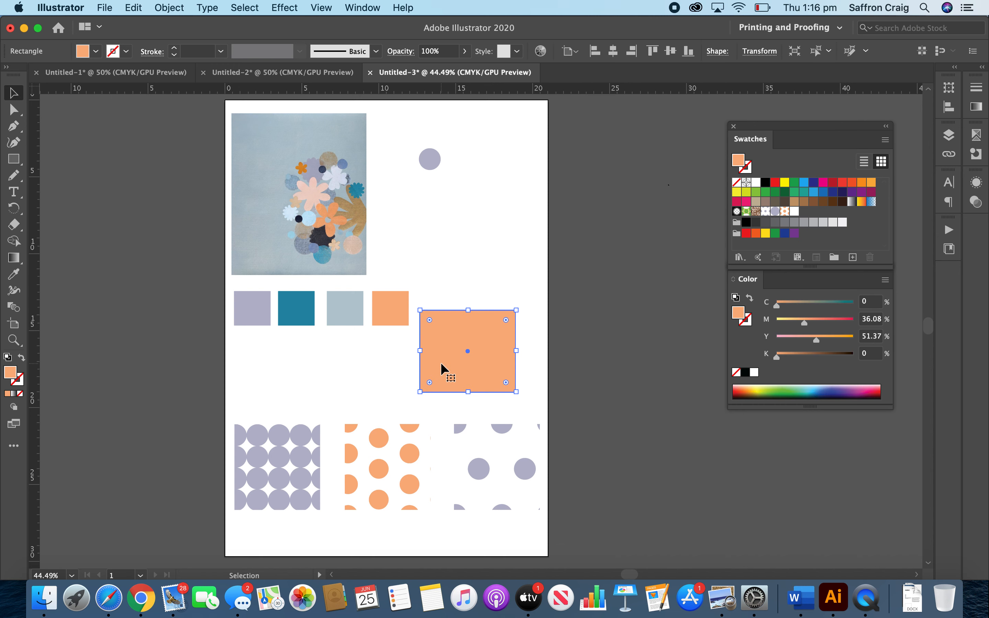
{"action": "left_click_drag", "start_coordinate": [441, 363], "coordinate": [459, 332]}
{"action": "key", "text": "Up"}
{"action": "key", "text": "Up"}
{"action": "key", "text": "Up"}
{"action": "key", "text": "Up"}
{"action": "key", "text": "Up"}
{"action": "key", "text": "Up"}
{"action": "key", "text": "Up"}
{"action": "key", "text": "Up"}
{"action": "key", "text": "Up"}
{"action": "key", "text": "Up"}
{"action": "key", "text": "Up"}
{"action": "key", "text": "Up"}
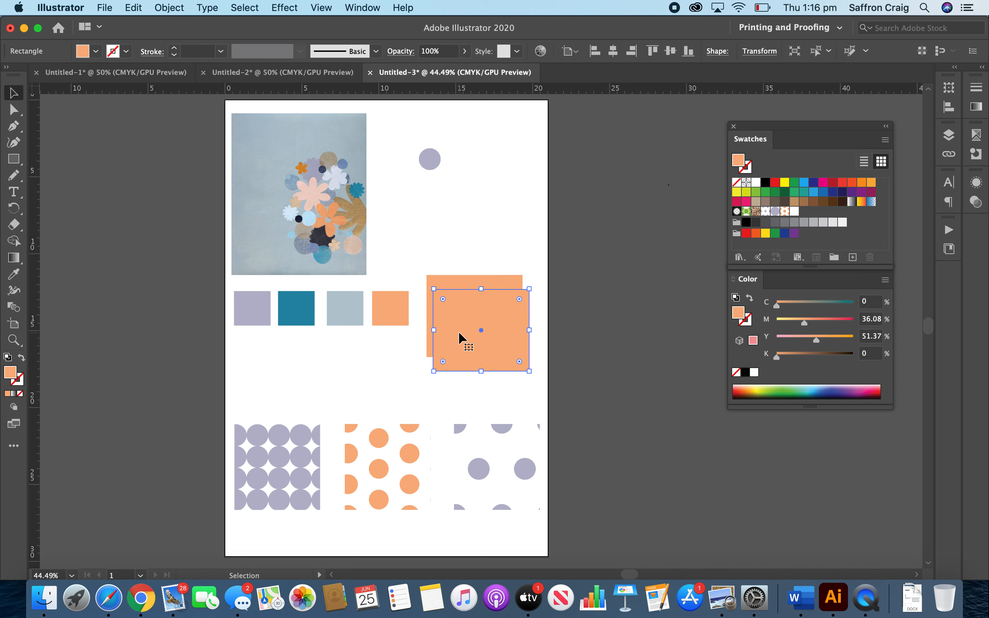
{"action": "key", "text": "Up"}
{"action": "key", "text": "Up"}
{"action": "key", "text": "Up"}
{"action": "key", "text": "Up"}
{"action": "key", "text": "Up"}
{"action": "key", "text": "Up"}
{"action": "key", "text": "Up"}
{"action": "key", "text": "Up"}
{"action": "key", "text": "Up"}
{"action": "key", "text": "Up"}
{"action": "key", "text": "Up"}
{"action": "key", "text": "Up"}
{"action": "key", "text": "Up"}
{"action": "key", "text": "Up"}
{"action": "key", "text": "Up"}
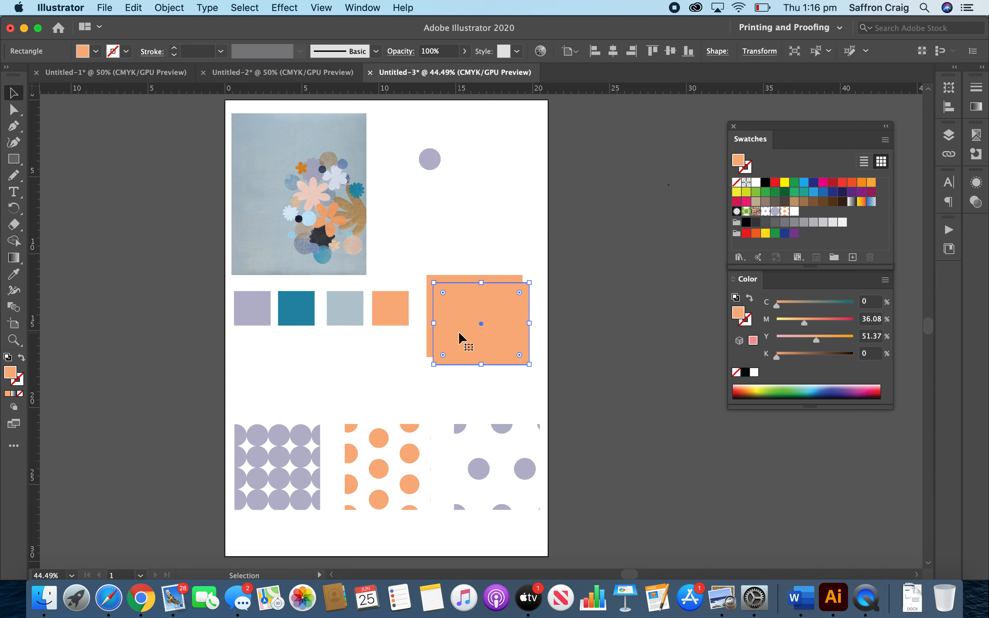
{"action": "key", "text": "Up"}
{"action": "key", "text": "Up"}
{"action": "key", "text": "Up"}
{"action": "key", "text": "Up"}
{"action": "key", "text": "Up"}
{"action": "key", "text": "Up"}
{"action": "key", "text": "Up"}
{"action": "key", "text": "Up"}
{"action": "key", "text": "Up"}
{"action": "key", "text": "Up"}
{"action": "key", "text": "Up"}
{"action": "key", "text": "Up"}
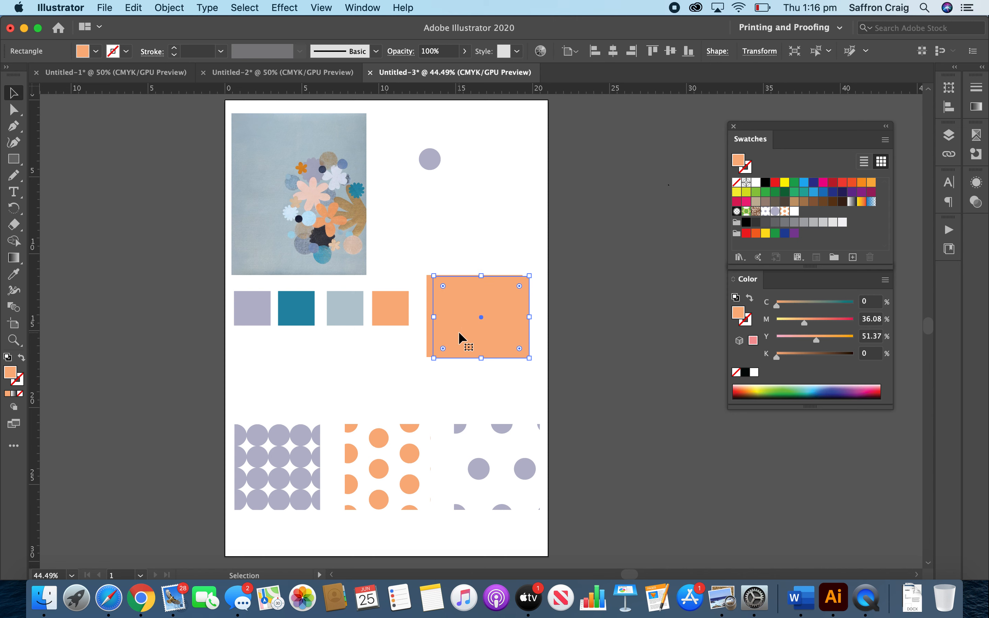
{"action": "key", "text": "Left"}
{"action": "key", "text": "Left"}
{"action": "key", "text": "Left"}
{"action": "key", "text": "Left"}
{"action": "key", "text": "Left"}
{"action": "key", "text": "Left"}
{"action": "key", "text": "Left"}
{"action": "key", "text": "Left"}
{"action": "key", "text": "Left"}
{"action": "key", "text": "Left"}
{"action": "key", "text": "Left"}
{"action": "key", "text": "Left"}
{"action": "key", "text": "Left"}
{"action": "key", "text": "Left"}
{"action": "key", "text": "Left"}
{"action": "key", "text": "Left"}
{"action": "key", "text": "Left"}
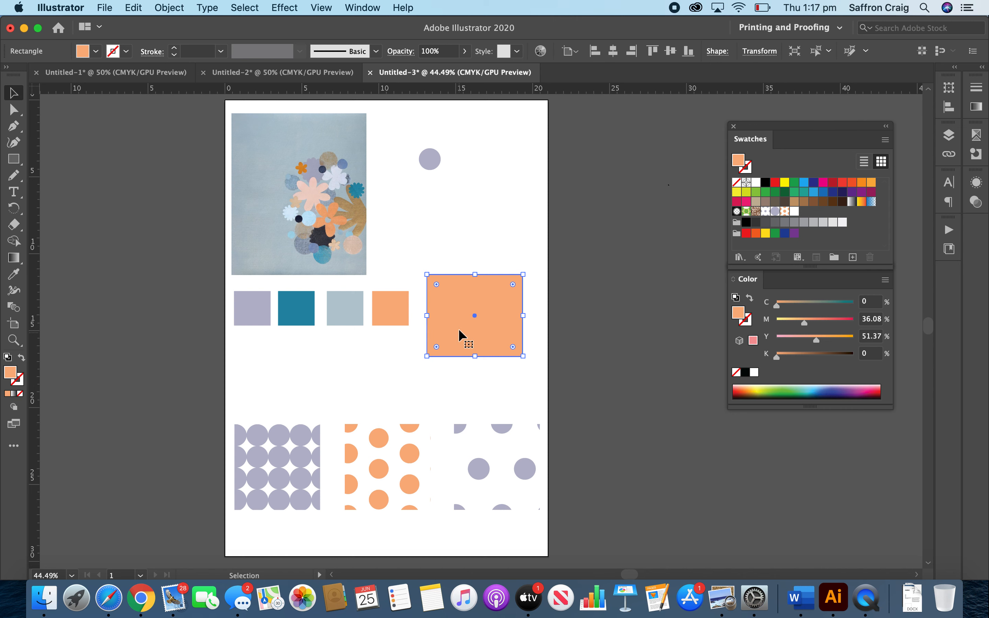
Fill the front rectangle with the white circle pattern swatch and change that pattern's tile type to Brick by Row.
{"action": "left_click", "coordinate": [795, 211]}
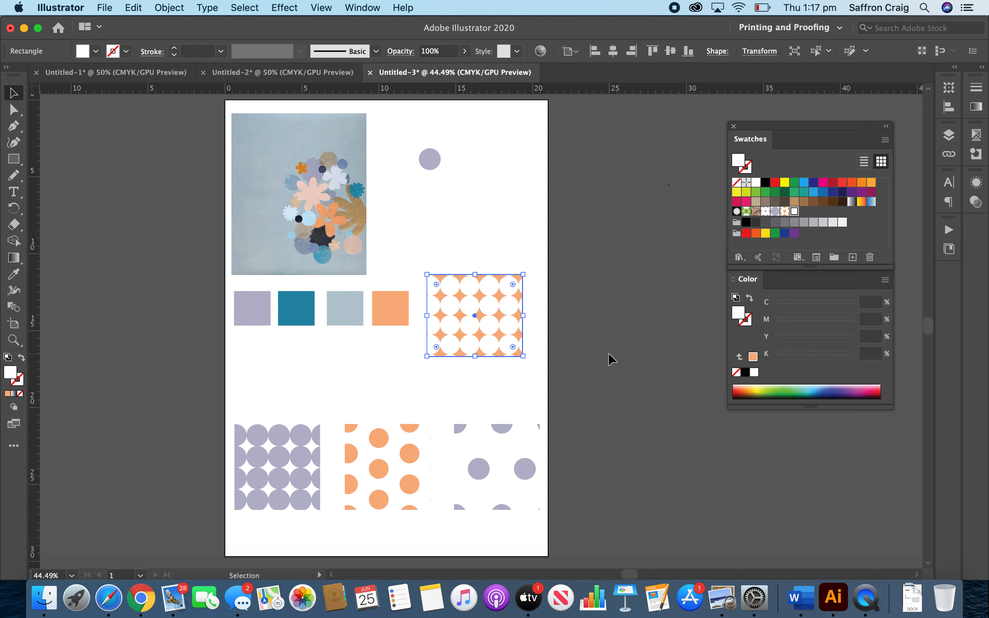
{"action": "double_click", "coordinate": [478, 320]}
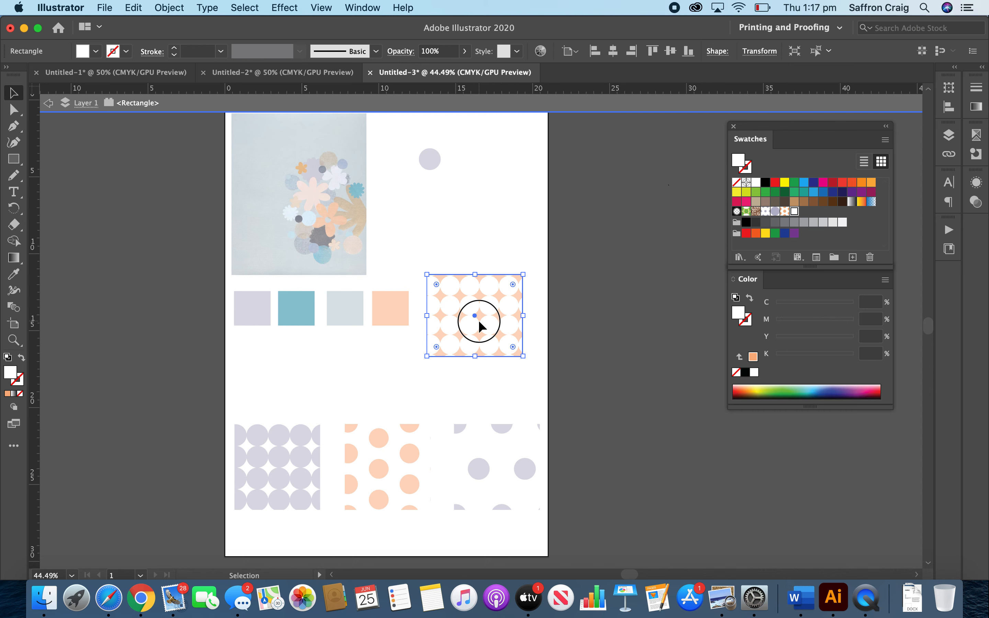
{"action": "double_click", "coordinate": [794, 210]}
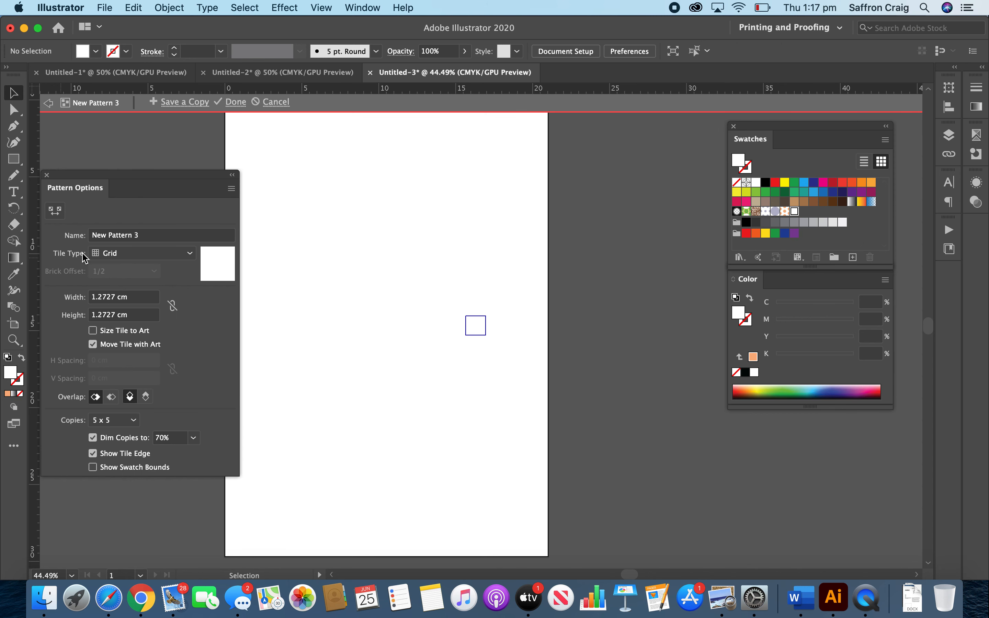
{"action": "left_click", "coordinate": [191, 254]}
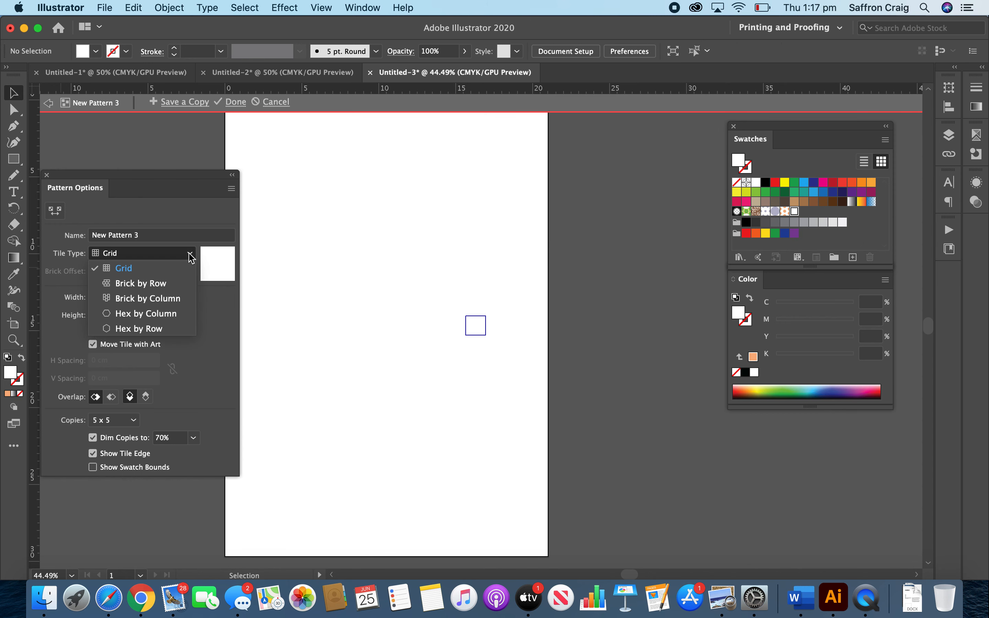
{"action": "left_click", "coordinate": [176, 289]}
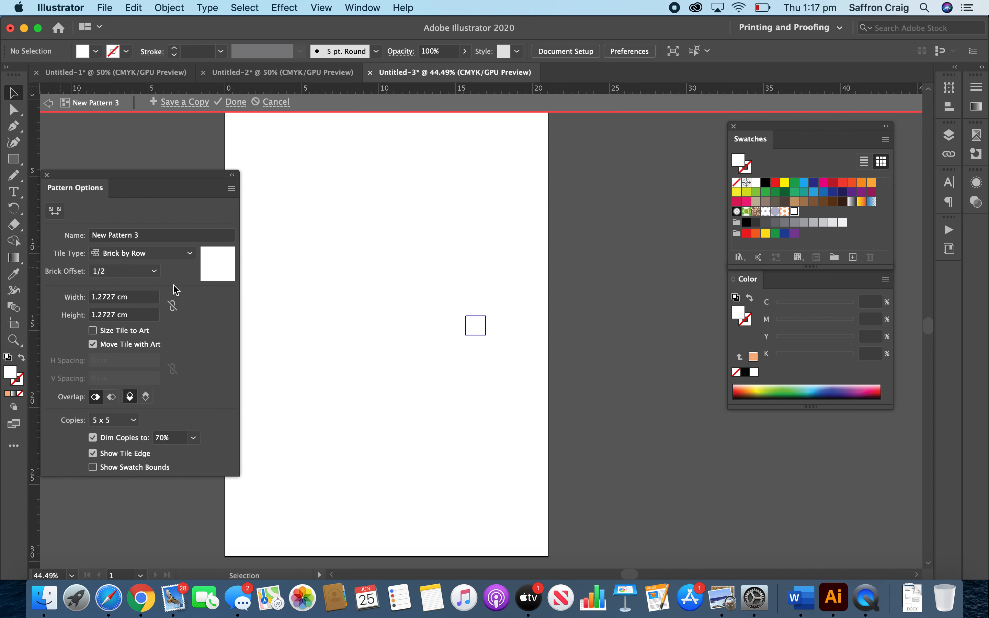
{"action": "left_click", "coordinate": [237, 103]}
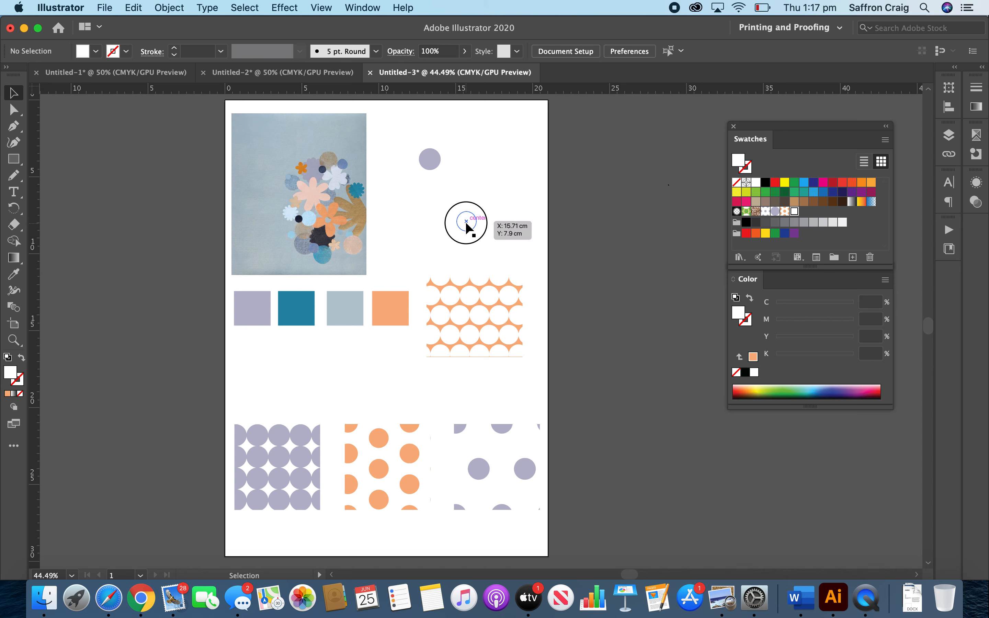
Recolour the white circle with the teal sampled from the second palette square.
{"action": "left_click", "coordinate": [465, 222]}
{"action": "key", "text": "i"}
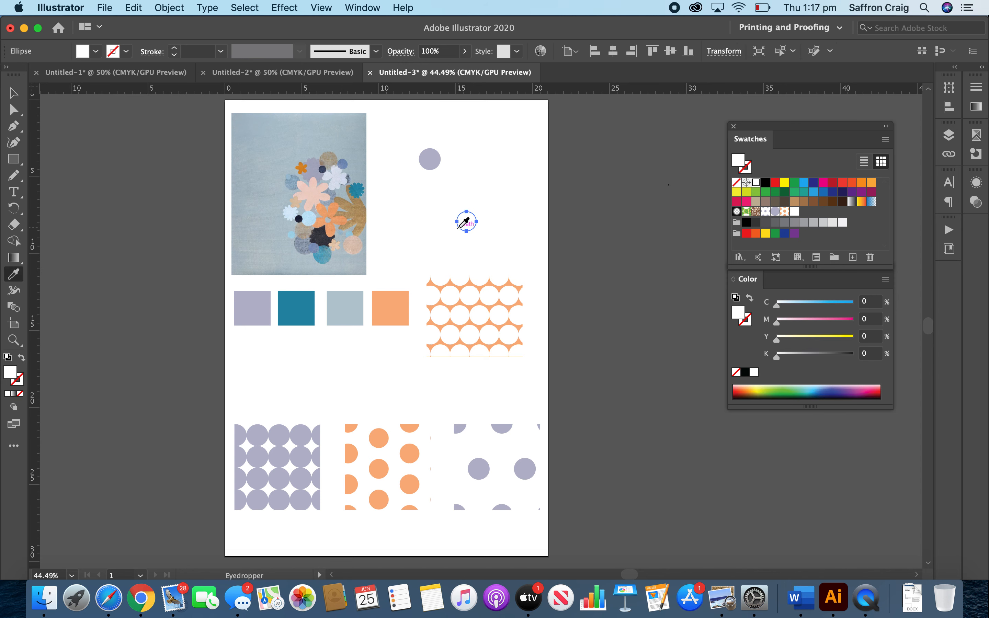
{"action": "left_click", "coordinate": [257, 304]}
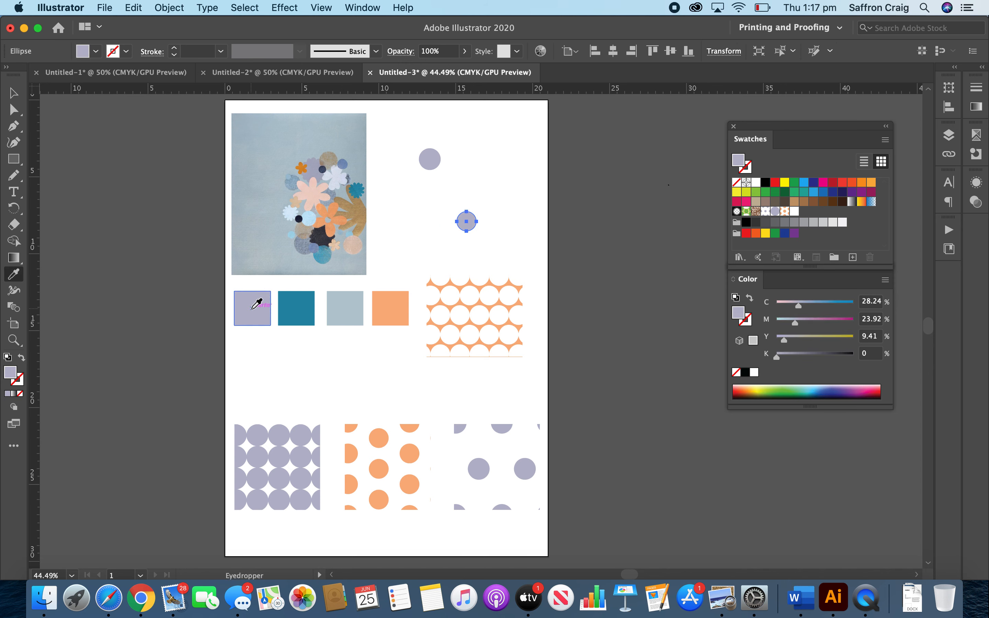
{"action": "left_click", "coordinate": [298, 309]}
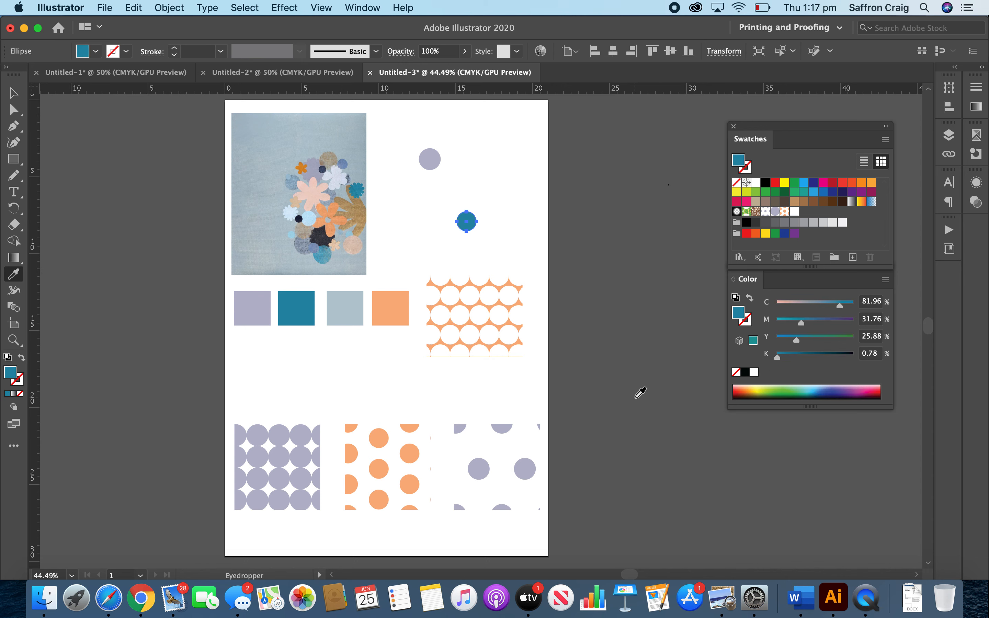
Add the lilac, teal, pale blue and orange palette square colours as swatches, and return the pale blue square to its row.
{"action": "key", "text": "v"}
{"action": "left_click", "coordinate": [605, 407]}
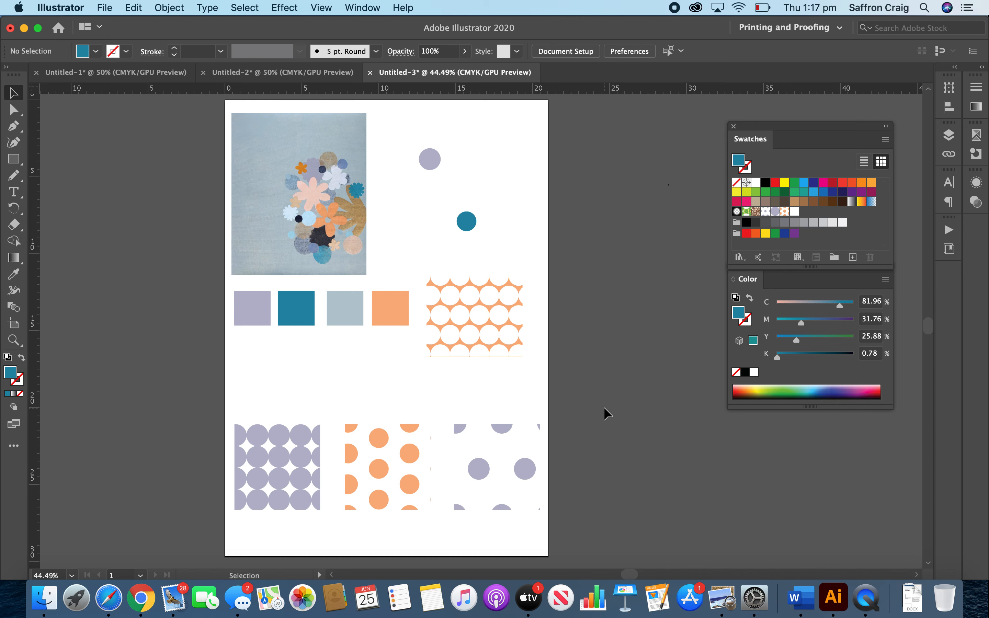
{"action": "left_click", "coordinate": [247, 296]}
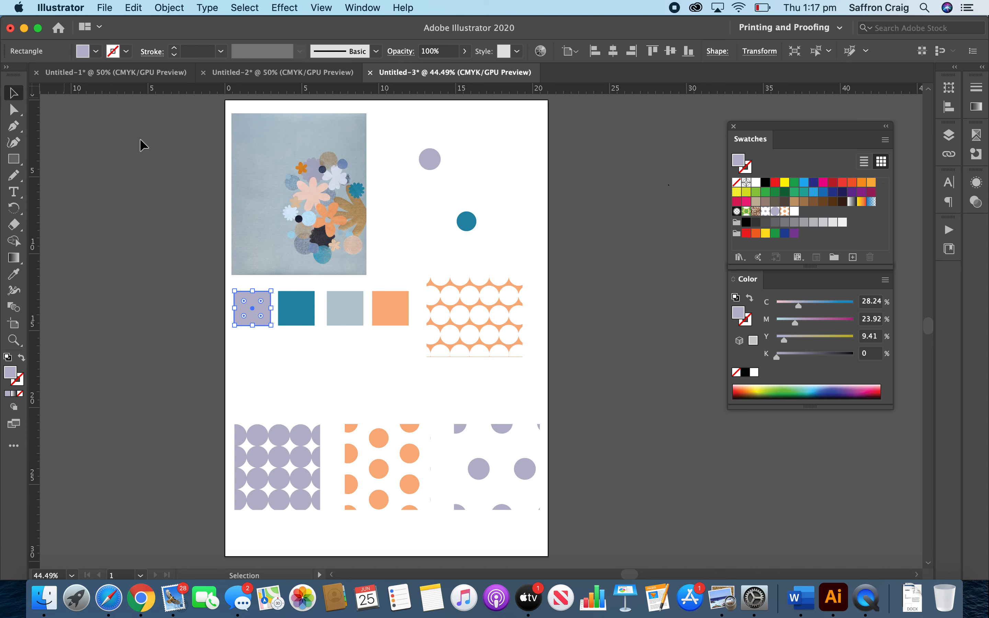
{"action": "left_click_drag", "start_coordinate": [273, 303], "coordinate": [789, 213]}
{"action": "left_click_drag", "start_coordinate": [296, 302], "coordinate": [789, 213]}
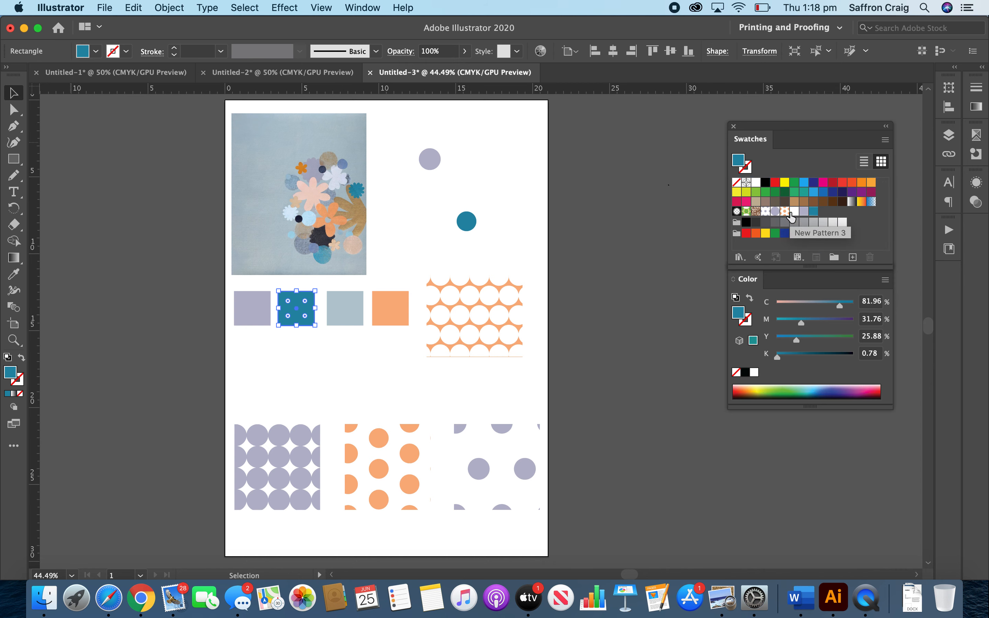
{"action": "left_click_drag", "start_coordinate": [334, 314], "coordinate": [774, 221]}
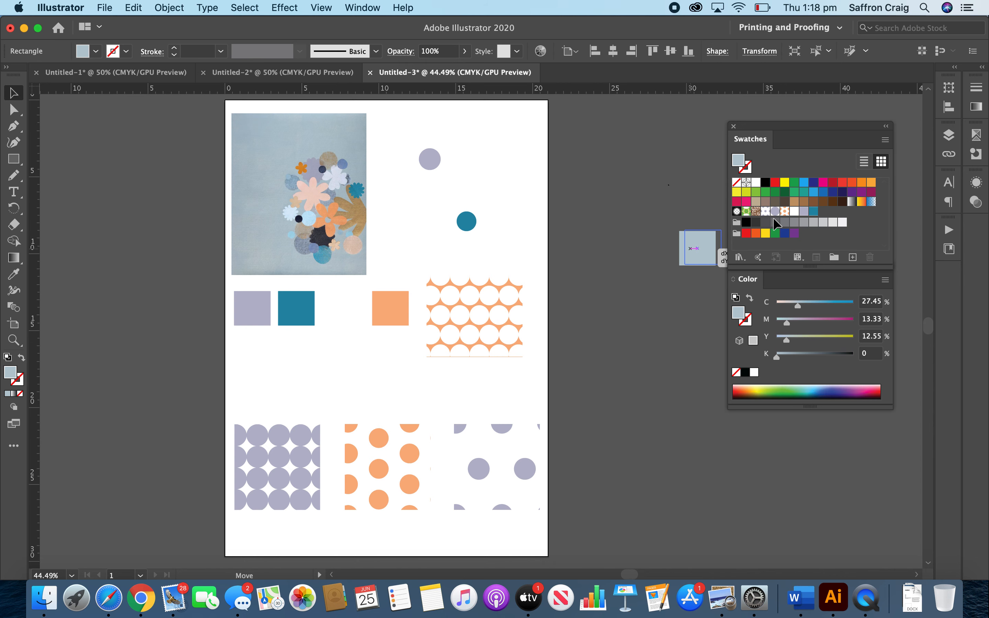
{"action": "left_click_drag", "start_coordinate": [700, 250], "coordinate": [825, 218]}
{"action": "left_click_drag", "start_coordinate": [392, 324], "coordinate": [840, 215]}
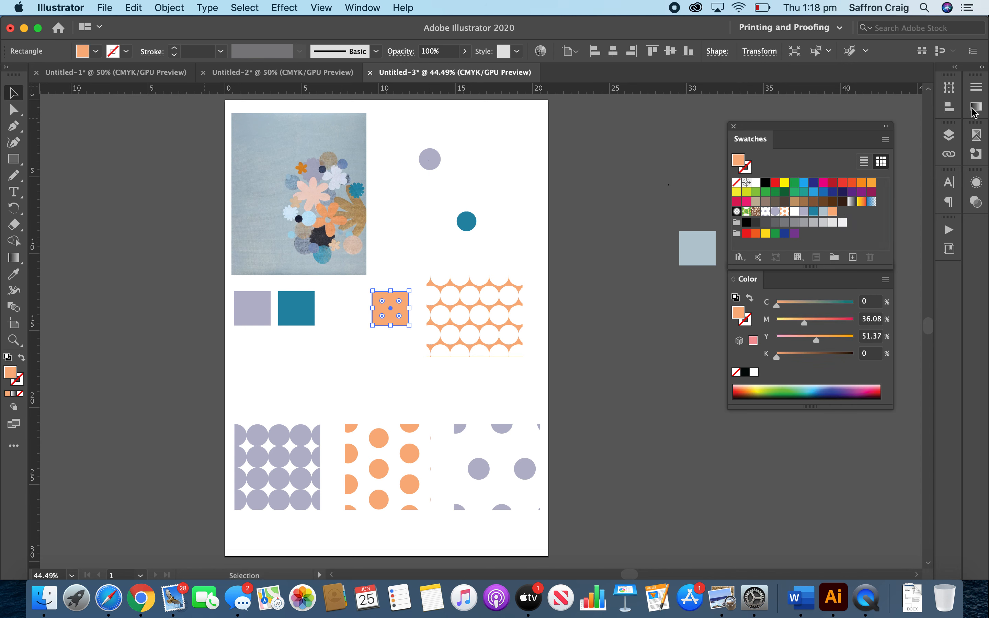
{"action": "left_click_drag", "start_coordinate": [568, 282], "coordinate": [338, 303]}
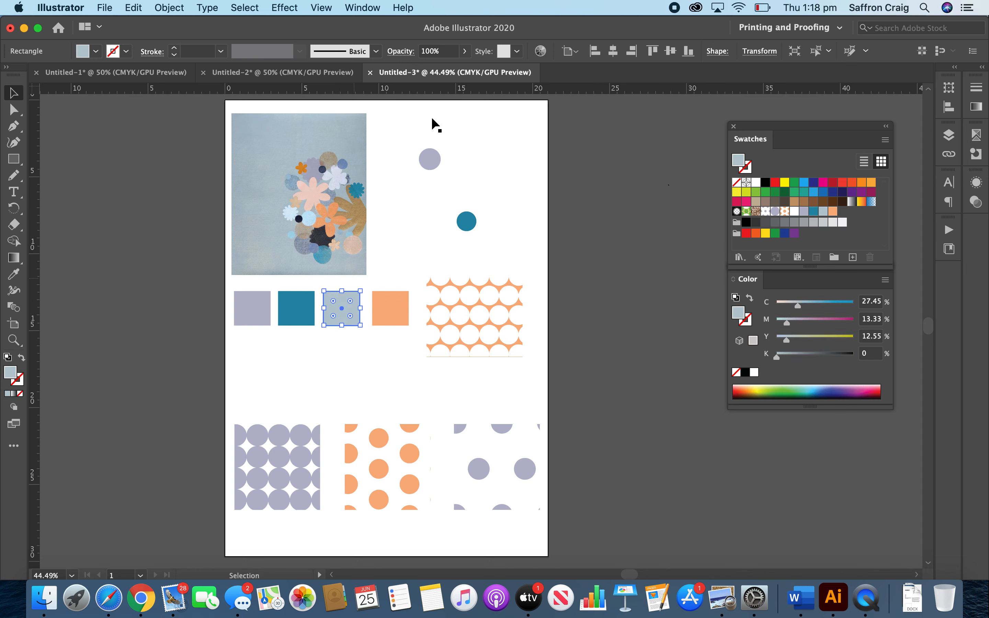
Duplicate the teal circle twice, placing one copy below the lilac circle and the other above the original.
{"action": "left_click_drag", "start_coordinate": [402, 133], "coordinate": [518, 254]}
{"action": "left_click", "coordinate": [526, 246]}
{"action": "left_click_drag", "start_coordinate": [462, 226], "coordinate": [425, 207]}
{"action": "left_click", "coordinate": [474, 178]}
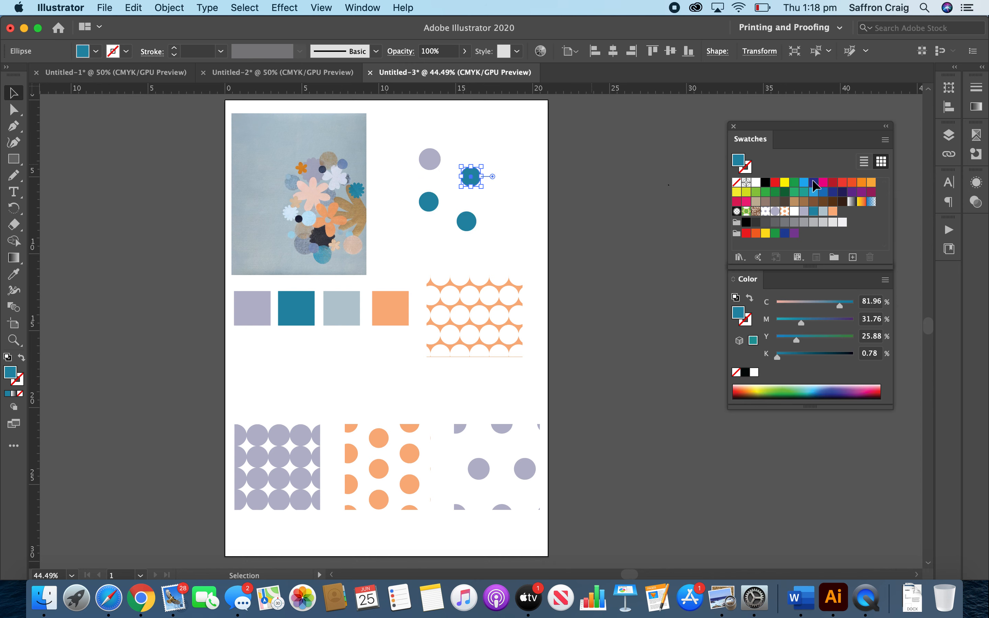
Try the pale blue palette swatch as the fill of the upper teal circle copy.
{"action": "left_click", "coordinate": [823, 211]}
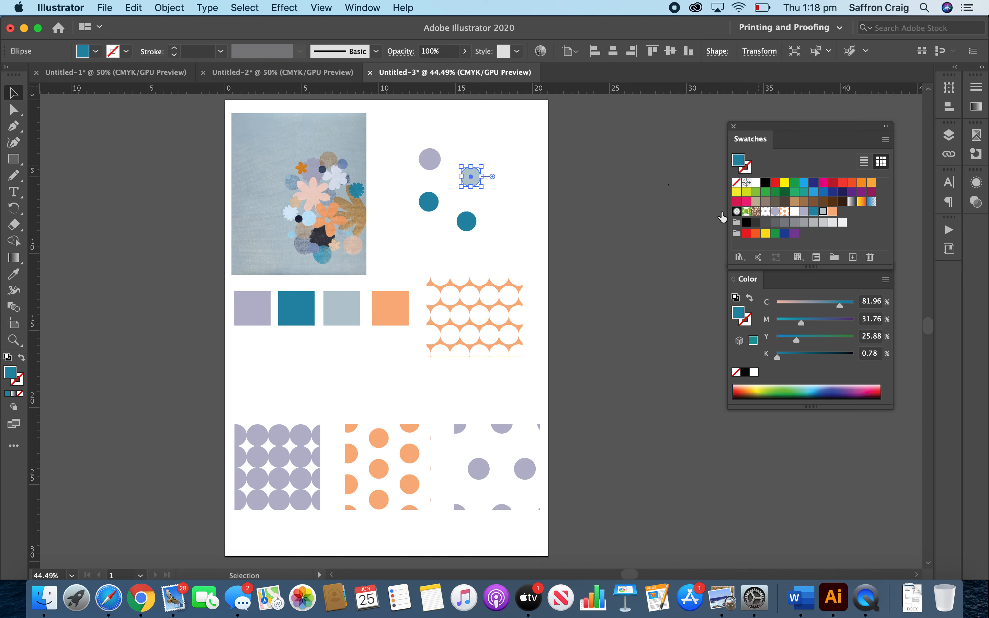
{"action": "key", "text": "super+shift+a"}
{"action": "left_click", "coordinate": [832, 211]}
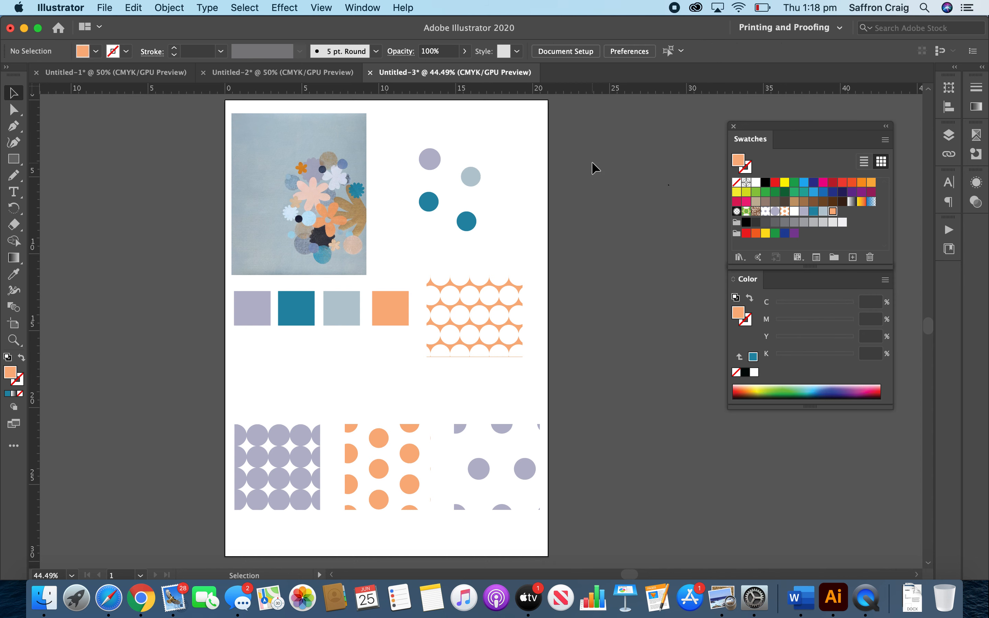
Fill the upper circle copy with the orange palette swatch and the copy below the lilac circle with dark magenta.
{"action": "left_click", "coordinate": [471, 175]}
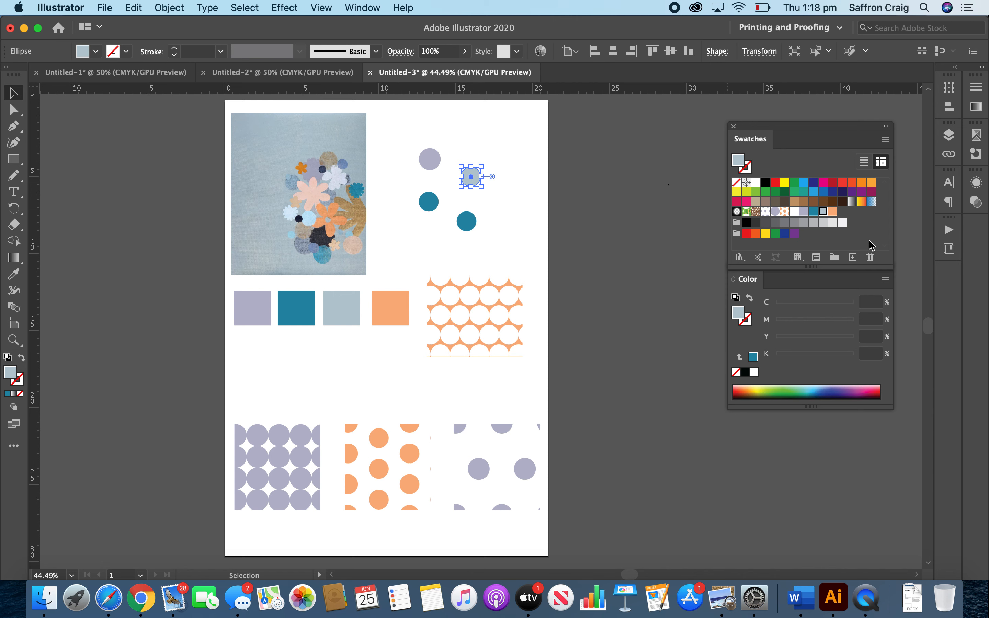
{"action": "left_click", "coordinate": [833, 213]}
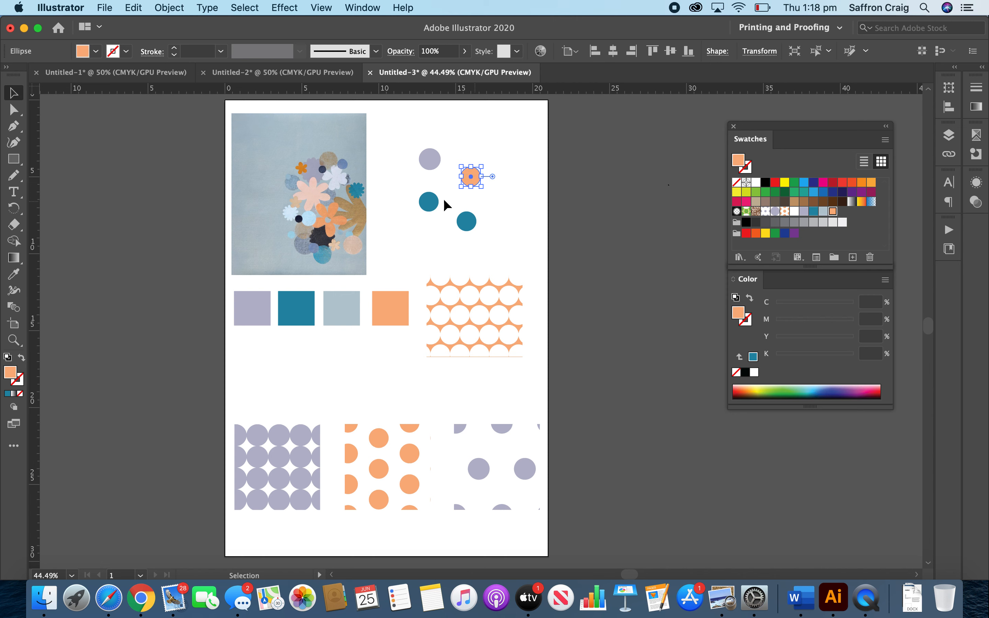
{"action": "left_click", "coordinate": [429, 201]}
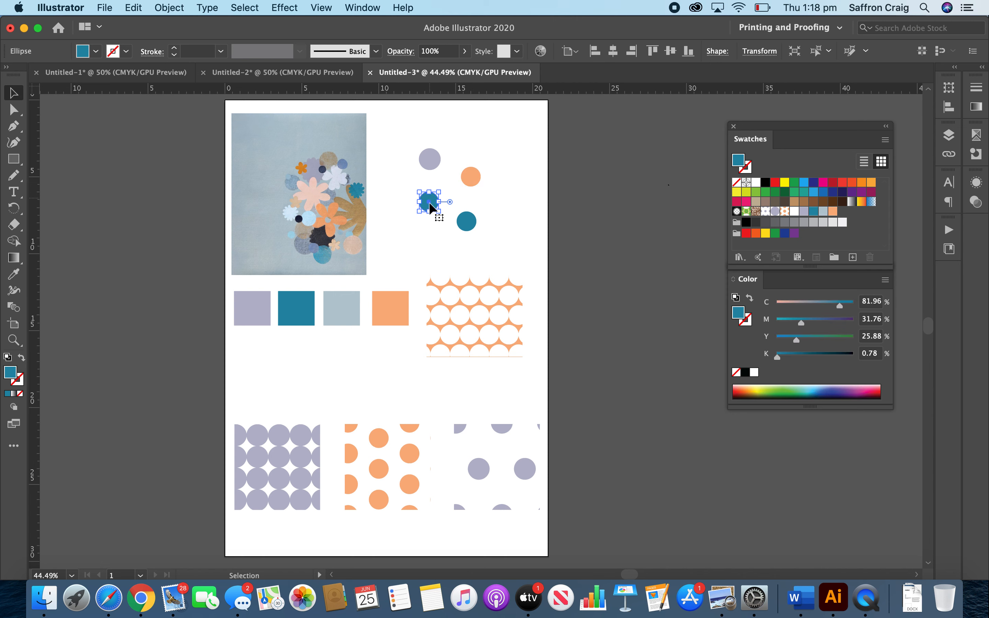
{"action": "left_click", "coordinate": [870, 193]}
{"action": "left_click", "coordinate": [592, 221]}
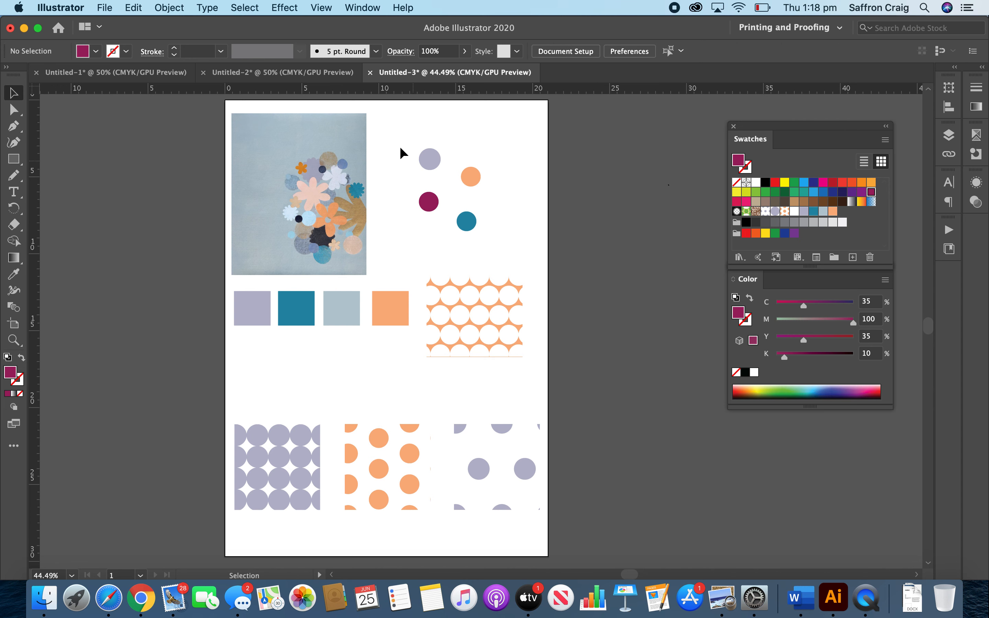
Try to make a new pattern from the four coloured circles.
{"action": "left_click_drag", "start_coordinate": [422, 146], "coordinate": [500, 255]}
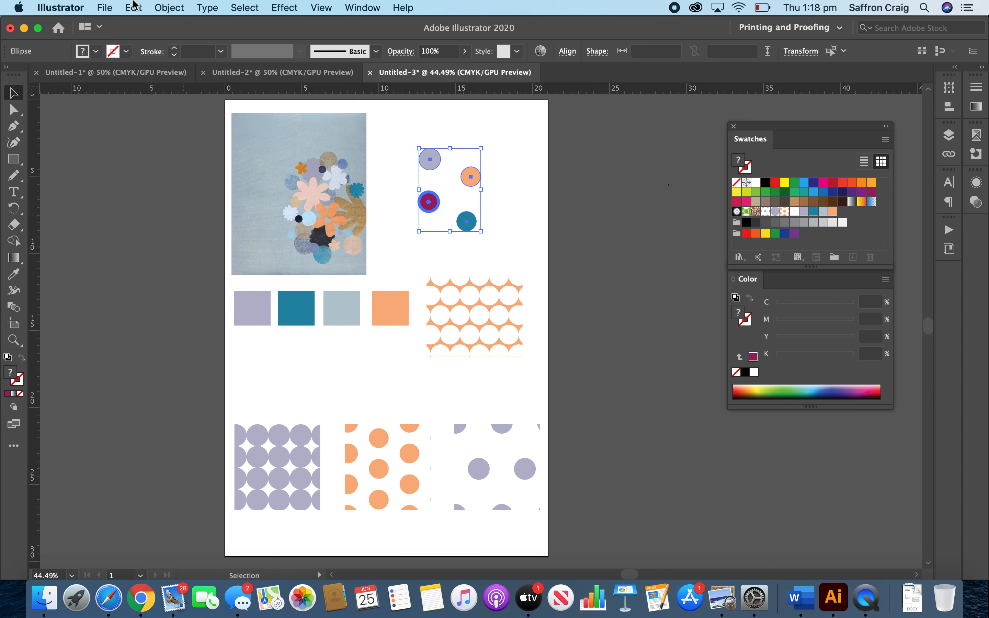
{"action": "left_click", "coordinate": [166, 8]}
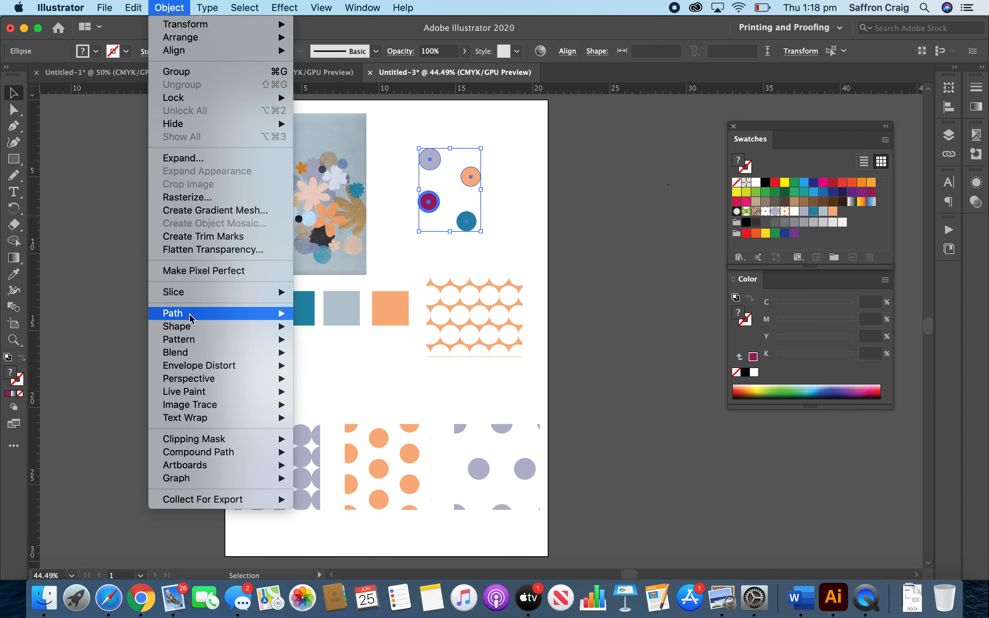
{"action": "mouse_move", "coordinate": [195, 340]}
{"action": "left_click", "coordinate": [326, 343]}
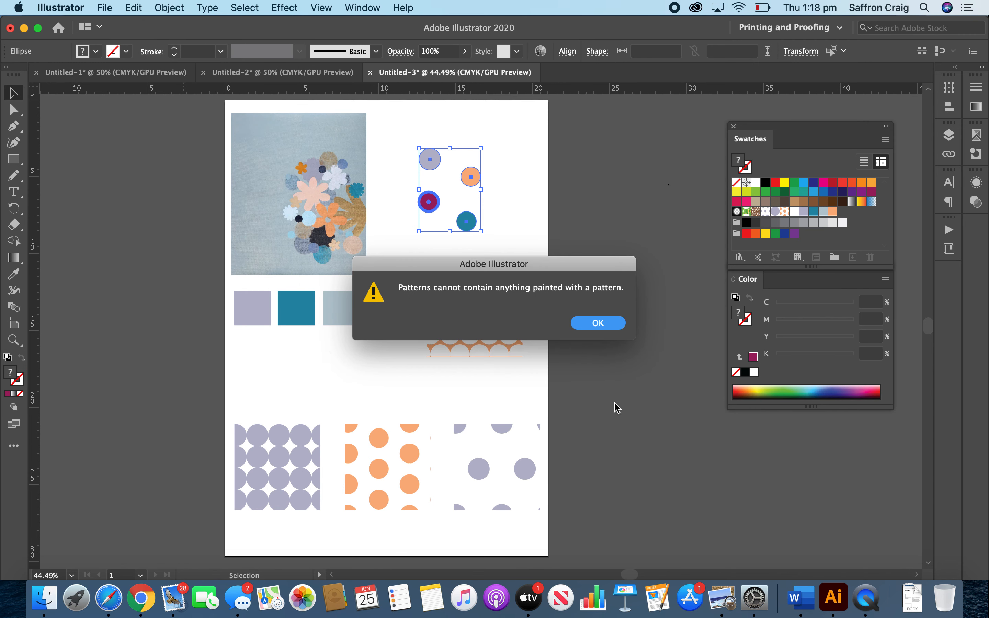
{"action": "left_click", "coordinate": [598, 323]}
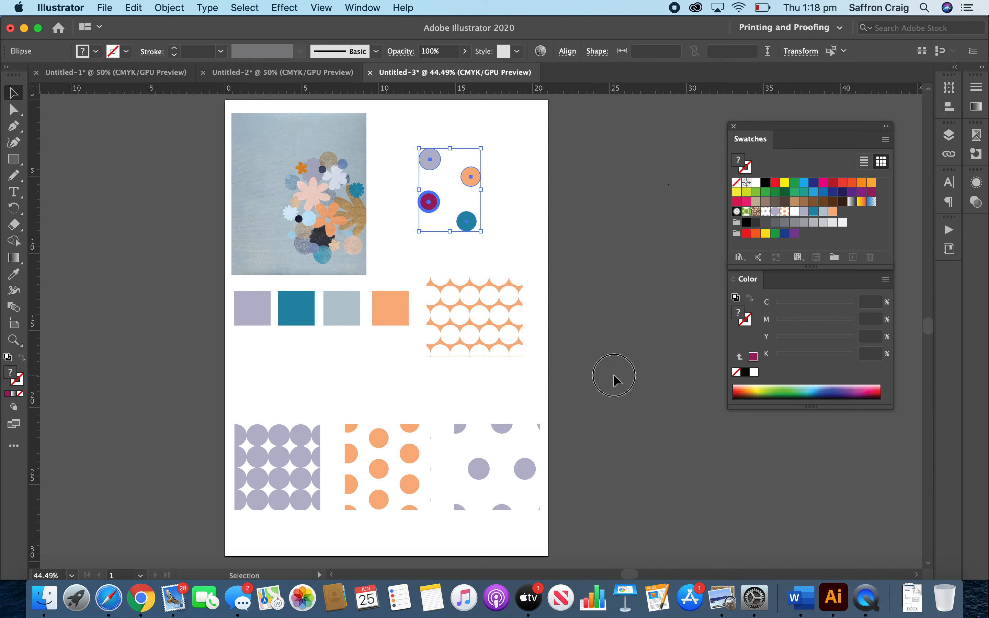
{"action": "left_click", "coordinate": [613, 374]}
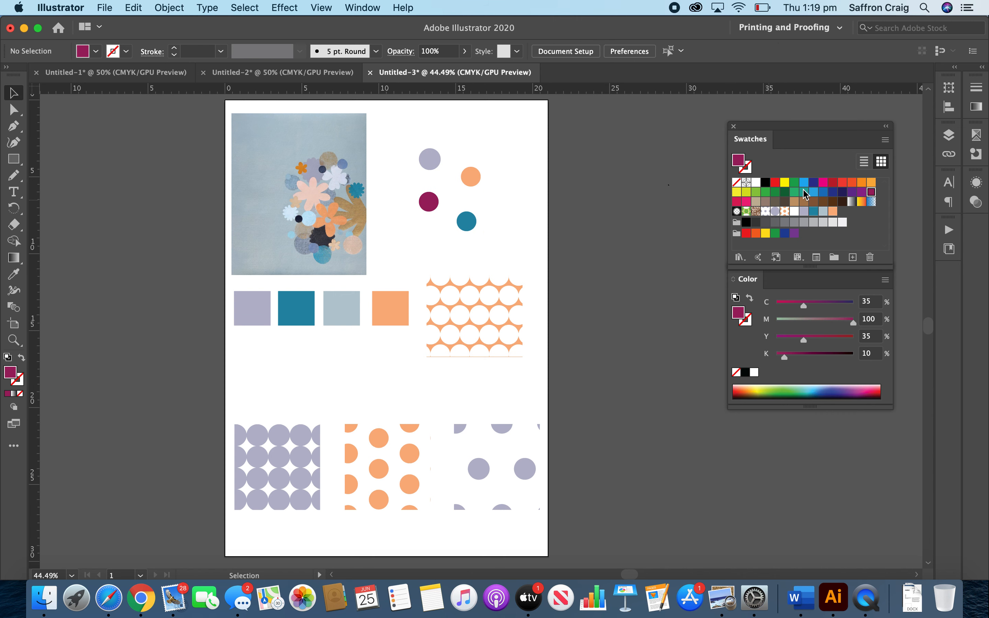
Check the fills of the orange, lilac and magenta circles for one painted with a pattern.
{"action": "left_click", "coordinate": [470, 177]}
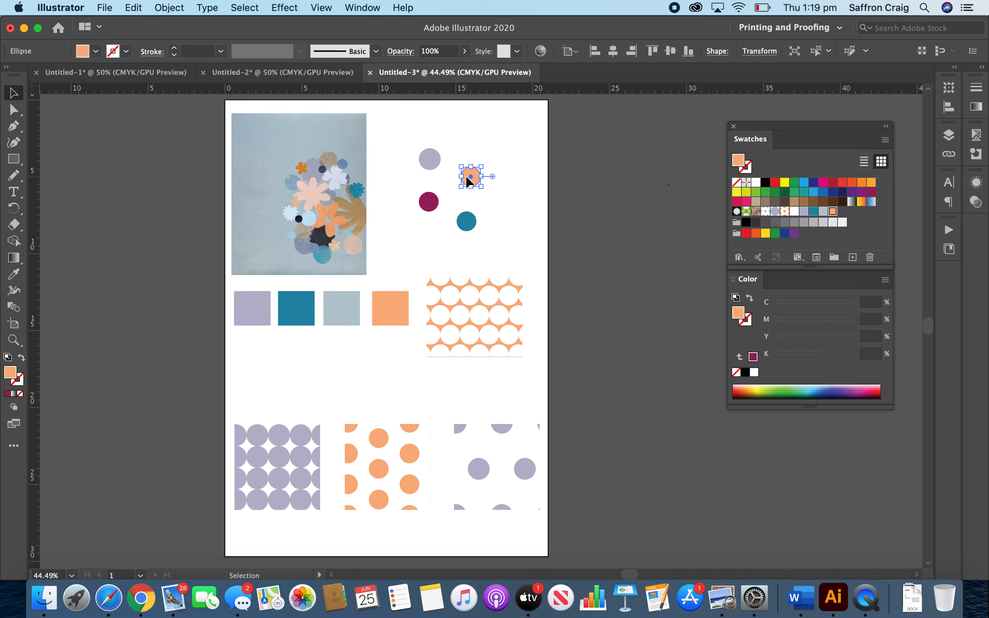
{"action": "left_click", "coordinate": [429, 157]}
{"action": "left_click", "coordinate": [429, 202]}
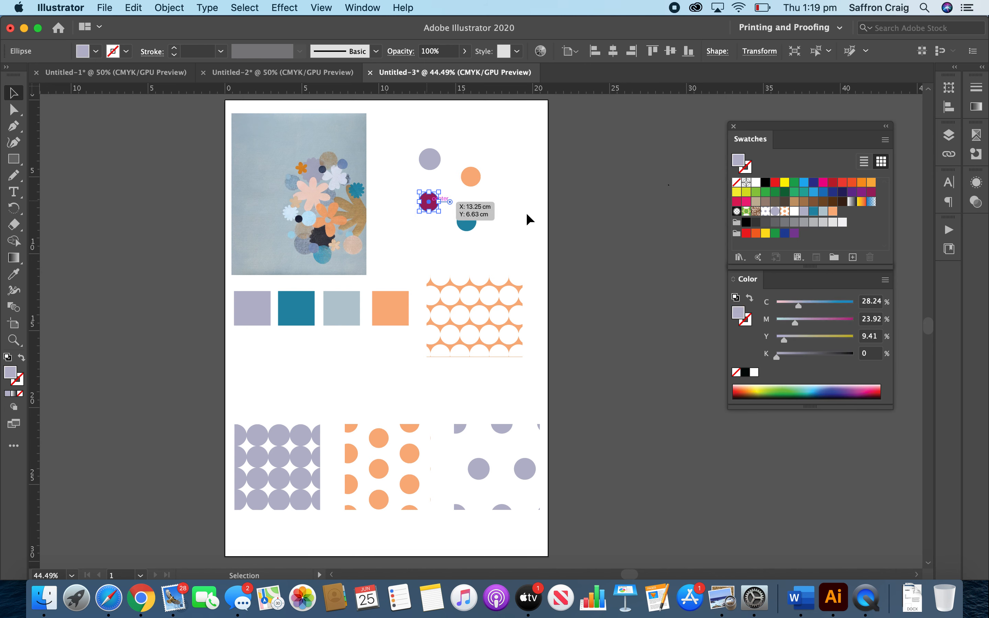
{"action": "left_click", "coordinate": [543, 229]}
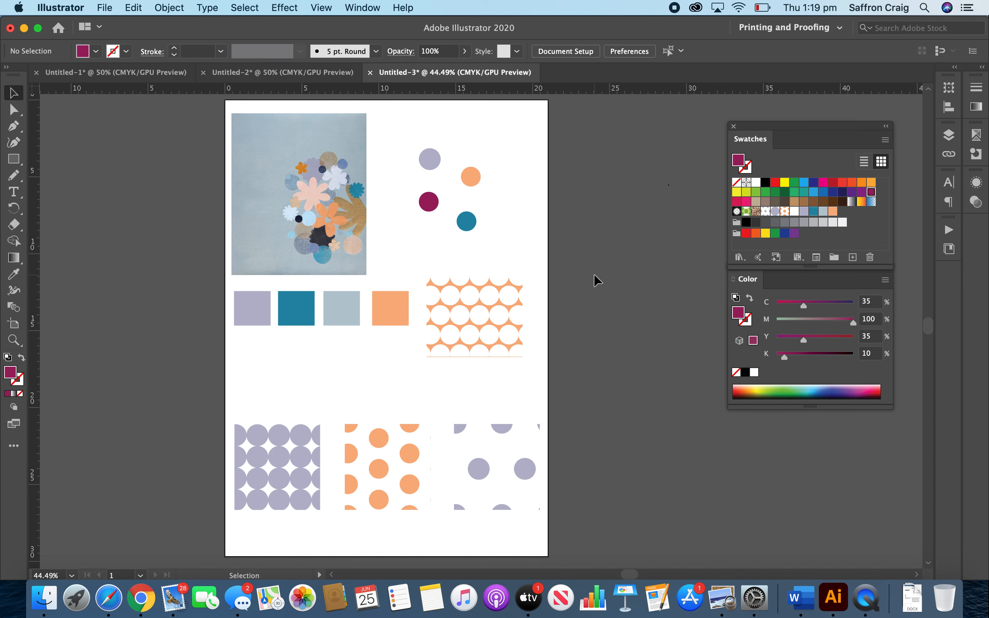
{"action": "key", "text": "space"}
{"action": "left_click_drag", "start_coordinate": [580, 324], "coordinate": [556, 332]}
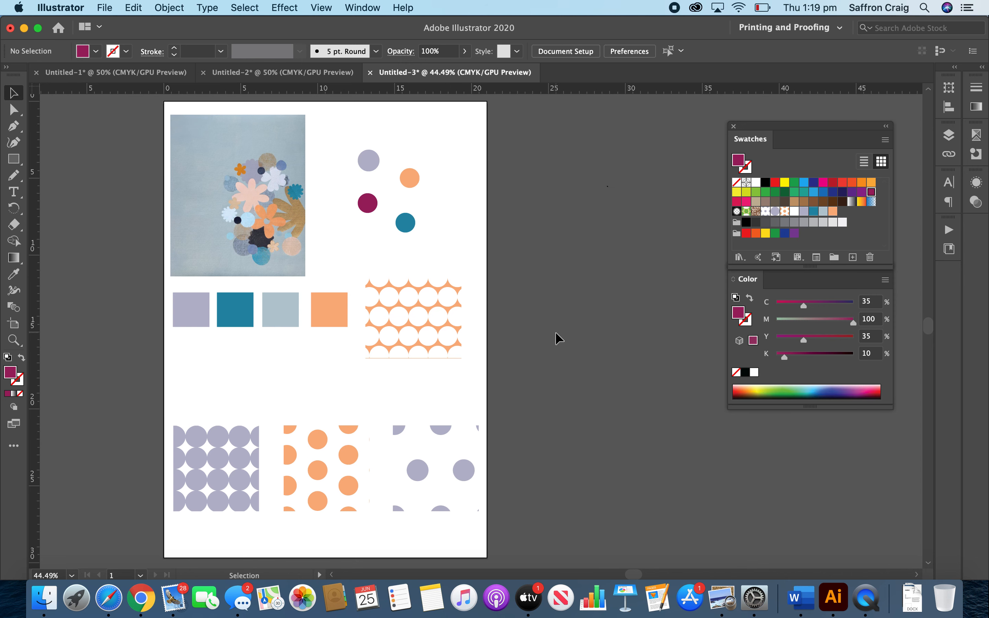